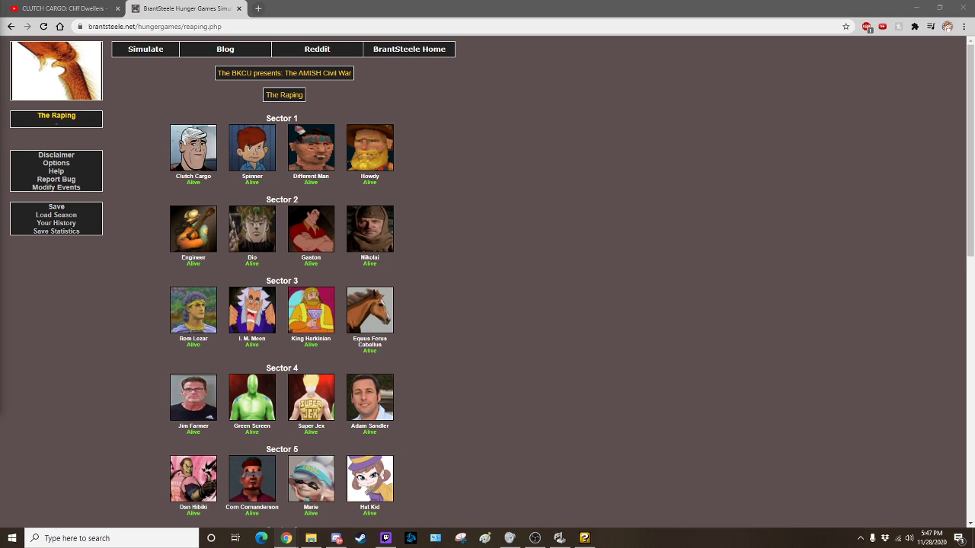
Step: Check the chat app's DM and the generic_photos and strem_alert channels, discarding a draft message
key("alt+Tab")
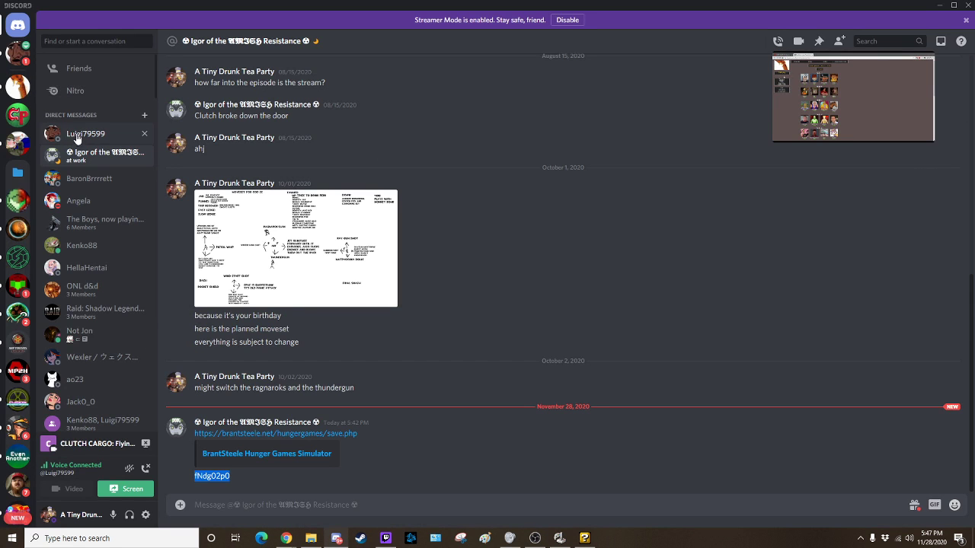
left_click(84, 135)
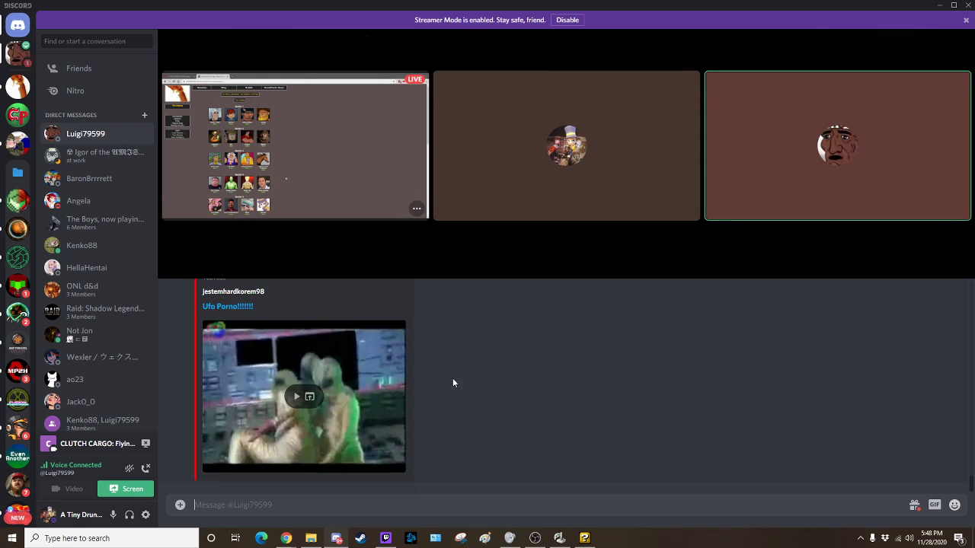
left_click(18, 84)
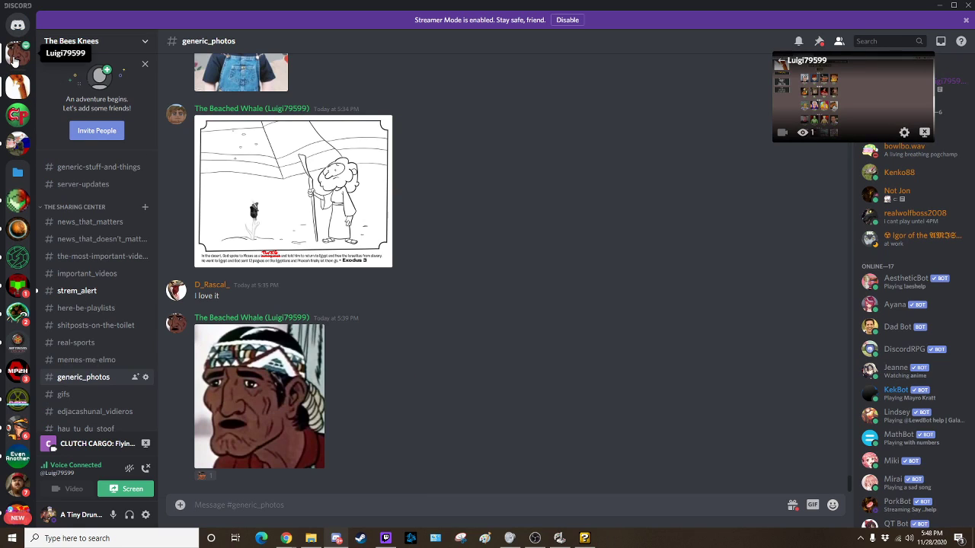
left_click(76, 290)
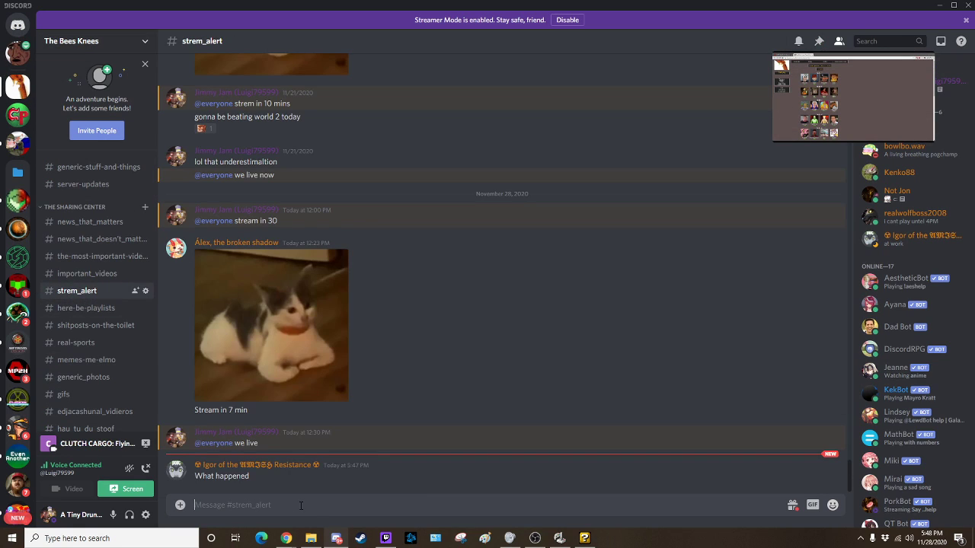
left_click(297, 496)
type("the")
key("BackSpace")
key("BackSpace")
key("BackSpace")
Step: Return to the simulator and advance from the reaping to the Bloodbath events
left_click(326, 495)
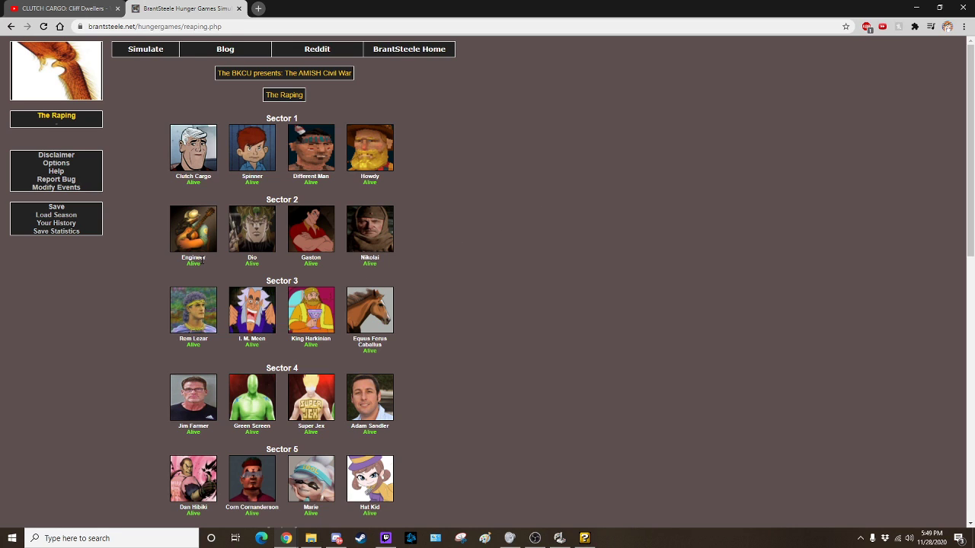
left_click(337, 539)
scroll(492, 259, "down", 1)
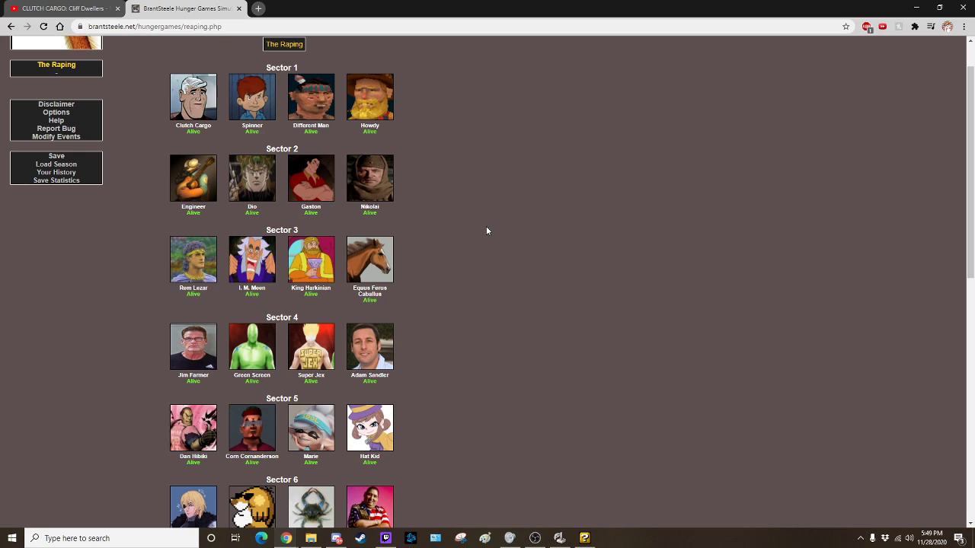
scroll(487, 231, "down", 2)
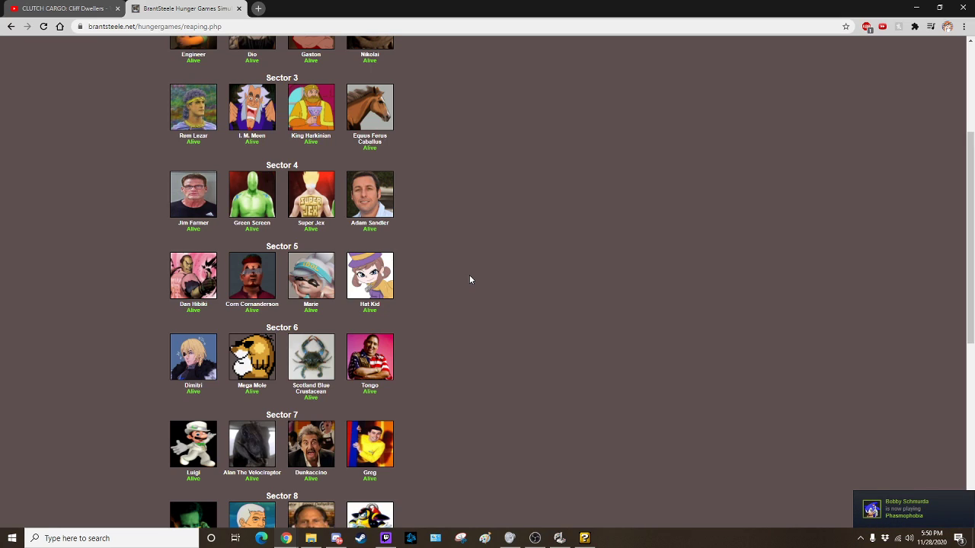
scroll(469, 275, "down", 2)
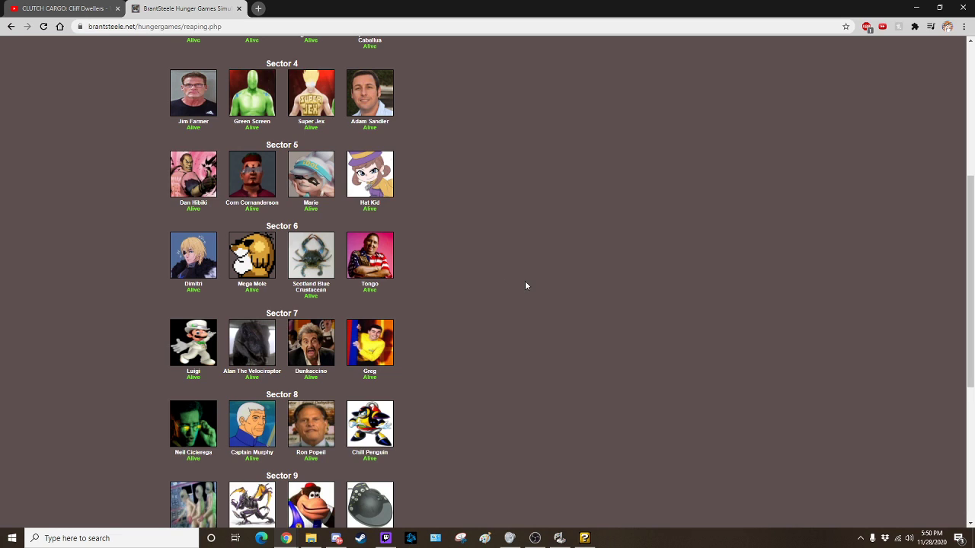
scroll(525, 280, "down", 2)
scroll(518, 286, "down", 1)
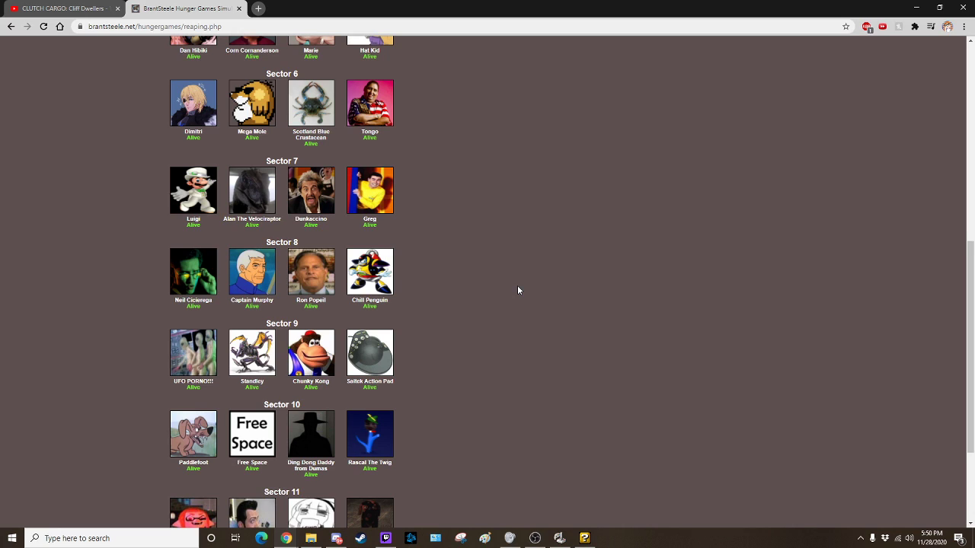
scroll(517, 290, "down", 2)
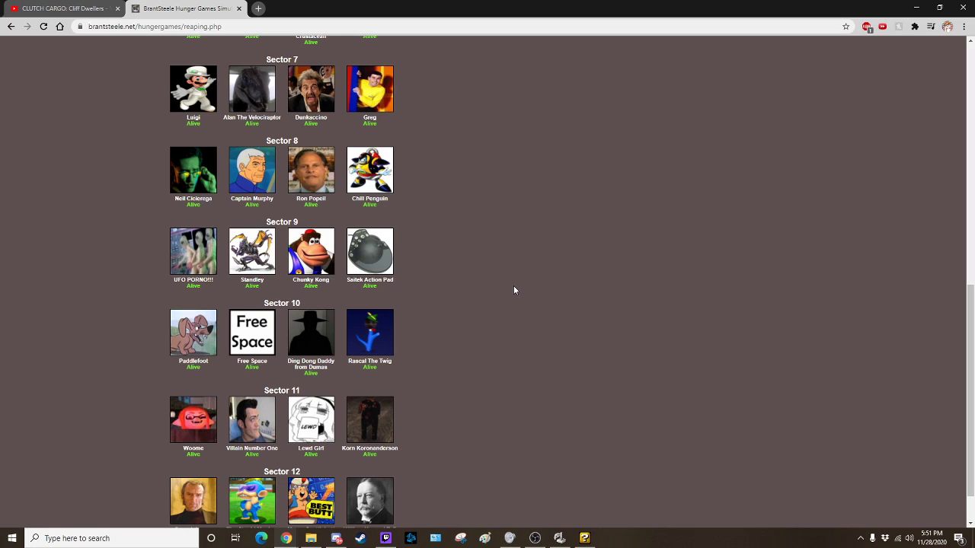
scroll(513, 286, "up", 2)
scroll(514, 286, "up", 2)
scroll(513, 286, "up", 1)
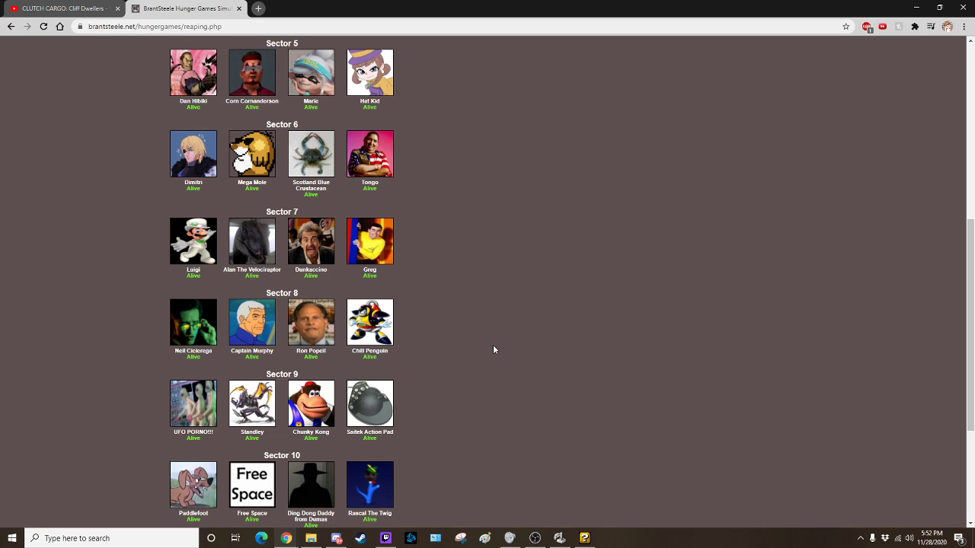
scroll(492, 343, "down", 1)
scroll(492, 344, "up", 1)
scroll(488, 323, "down", 1)
scroll(488, 323, "down", 2)
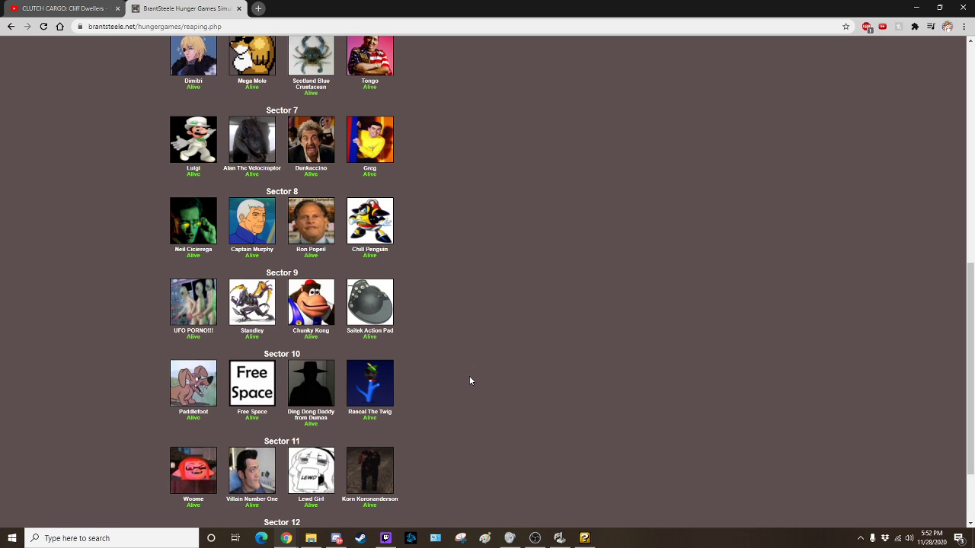
scroll(467, 380, "down", 2)
scroll(466, 379, "down", 1)
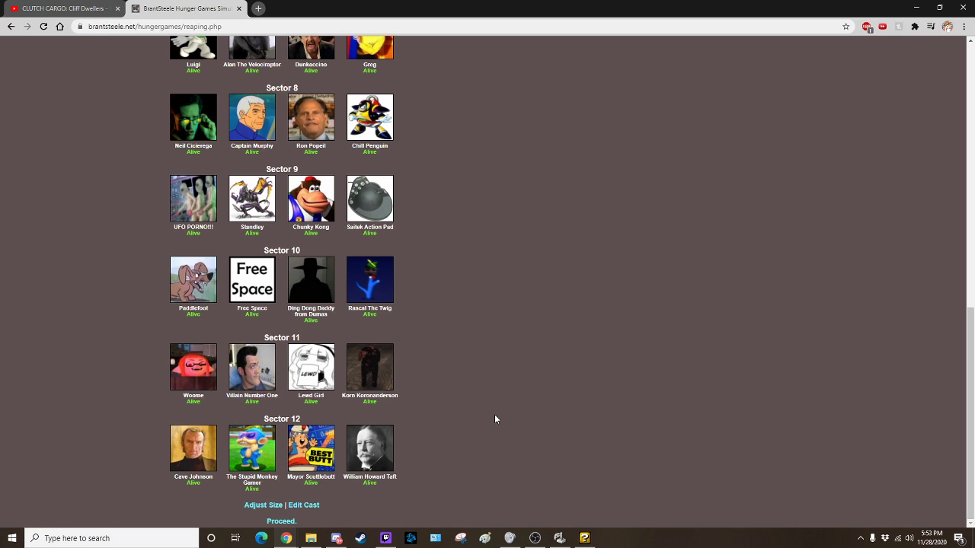
scroll(495, 414, "up", 5)
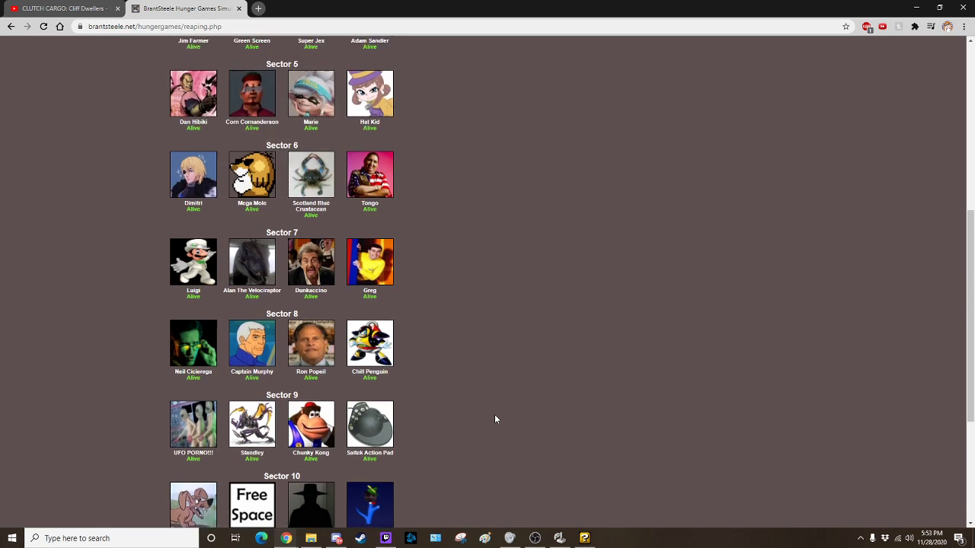
scroll(495, 415, "up", 5)
scroll(494, 414, "up", 5)
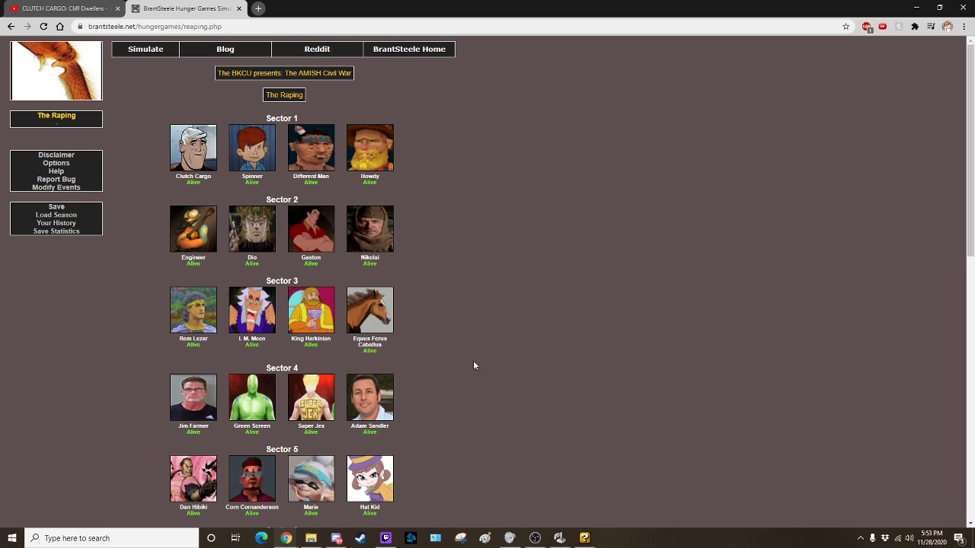
scroll(425, 304, "down", 5)
scroll(427, 328, "down", 5)
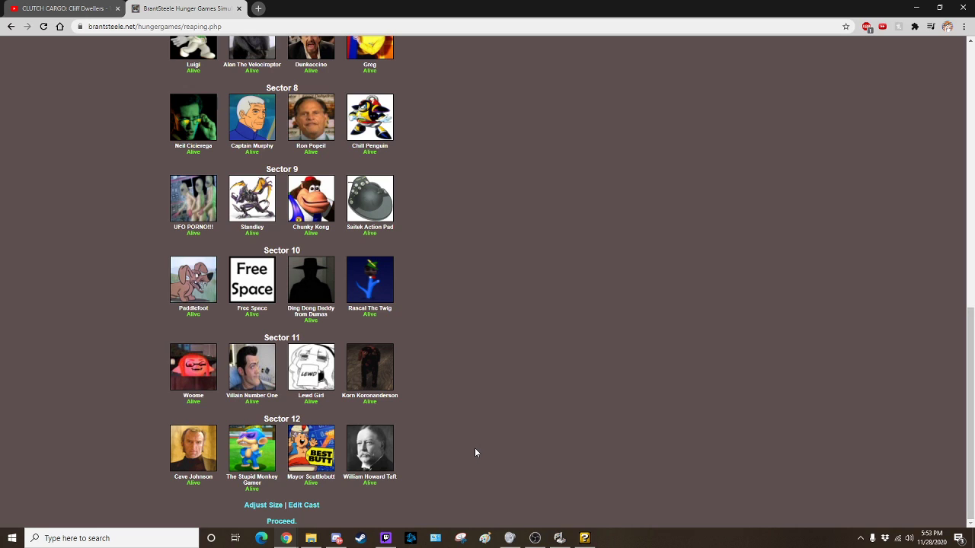
scroll(474, 445, "up", 3)
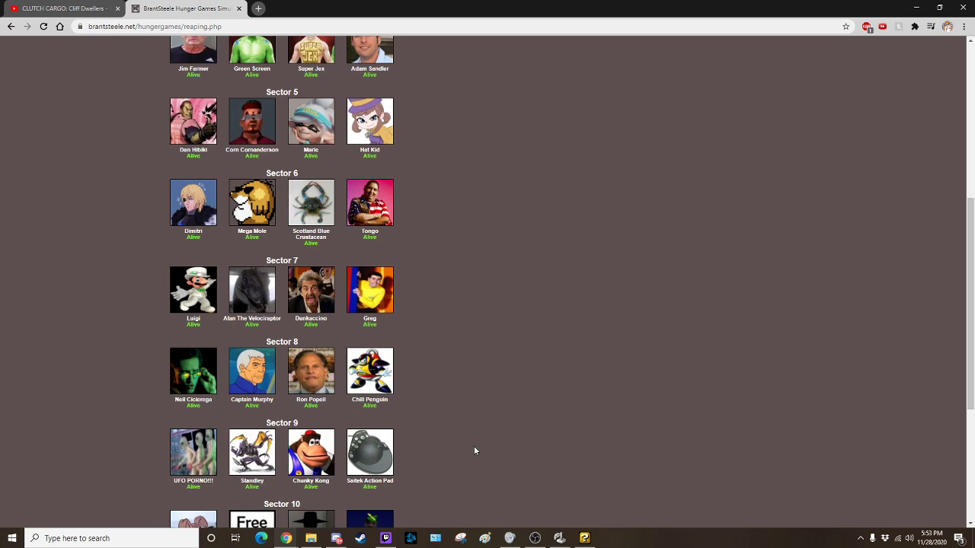
scroll(474, 446, "down", 1)
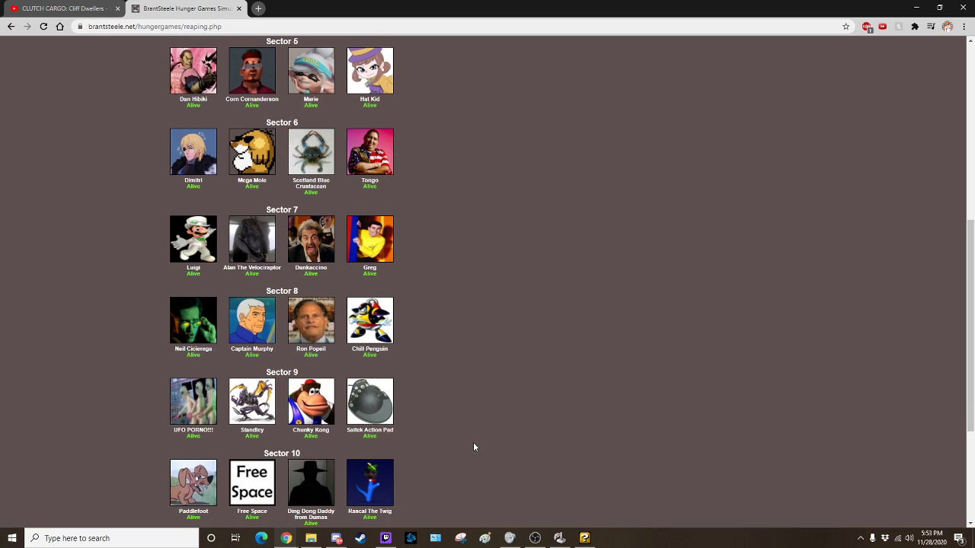
scroll(473, 447, "down", 3)
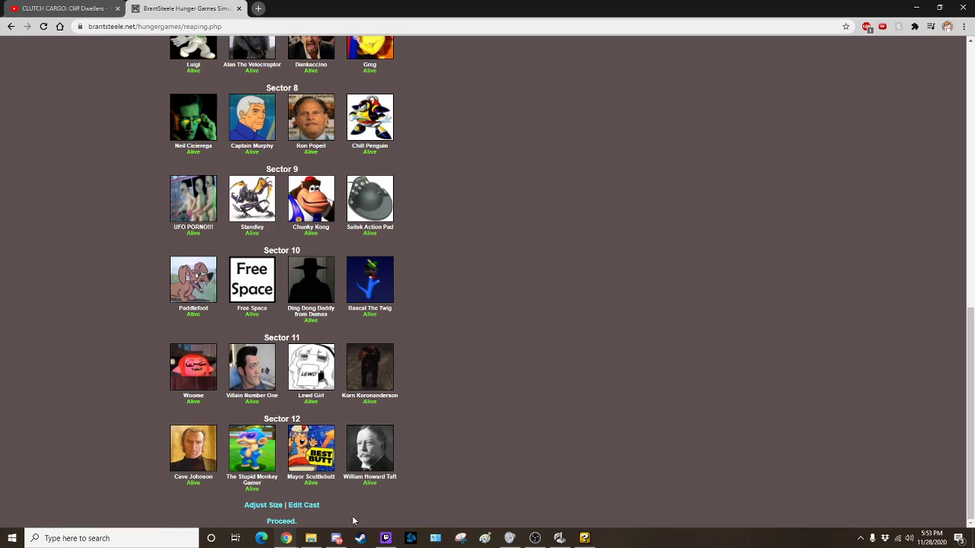
left_click(281, 521)
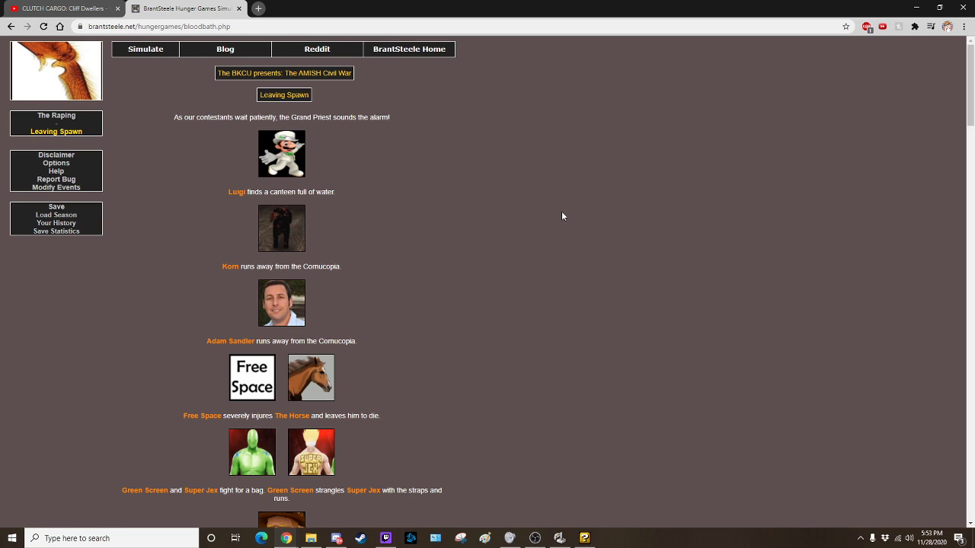
scroll(532, 217, "down", 1)
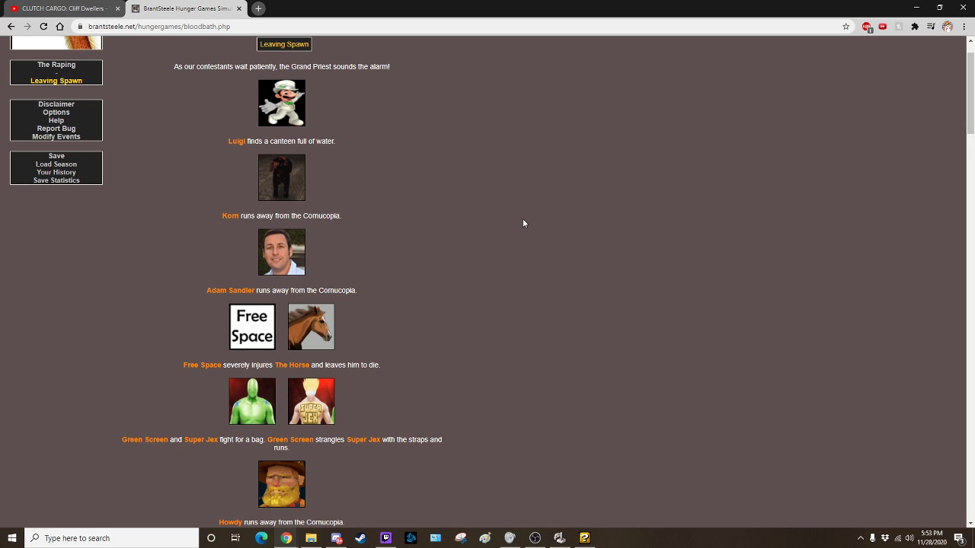
scroll(521, 219, "down", 3)
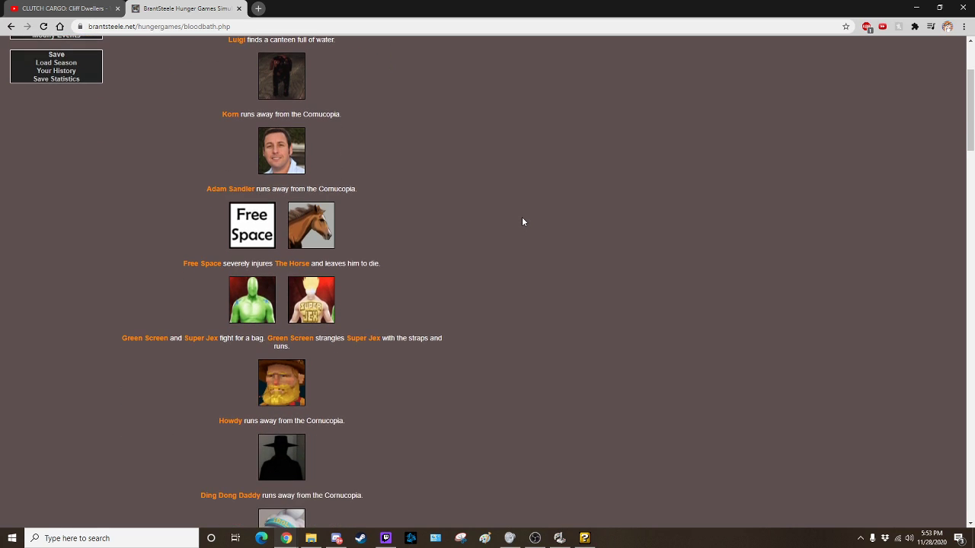
scroll(522, 217, "up", 1)
scroll(522, 216, "up", 2)
scroll(521, 217, "down", 1)
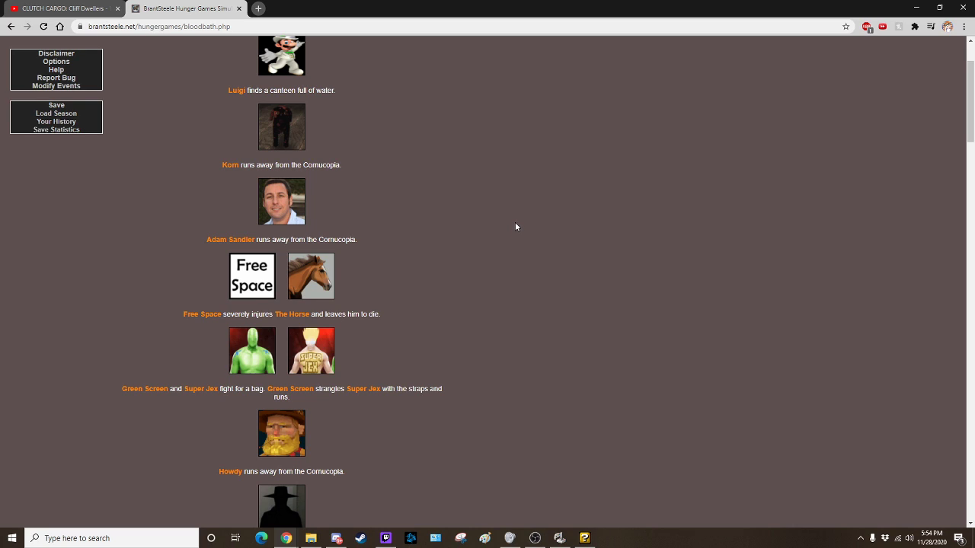
scroll(516, 225, "down", 3)
scroll(515, 225, "up", 3)
scroll(515, 225, "down", 1)
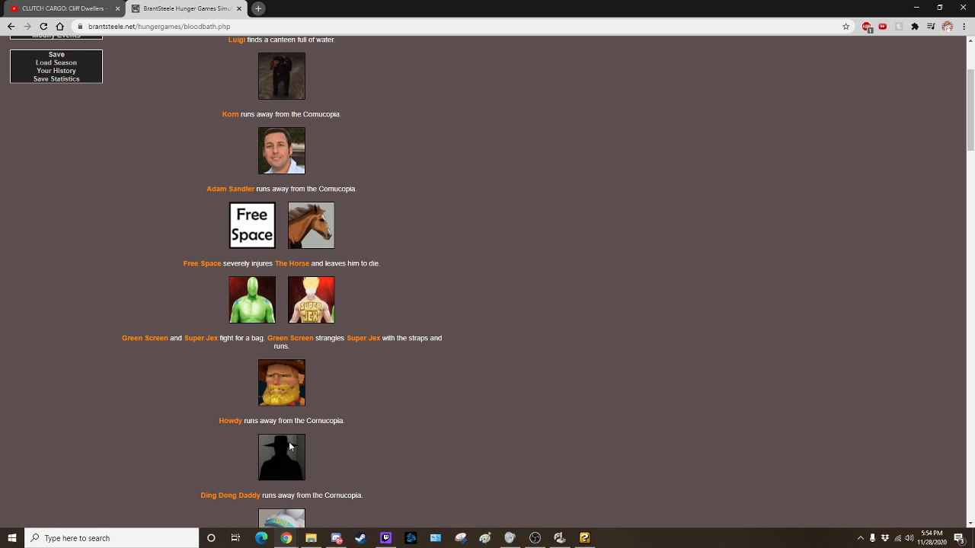
scroll(292, 447, "down", 2)
scroll(292, 446, "down", 2)
scroll(322, 449, "up", 2)
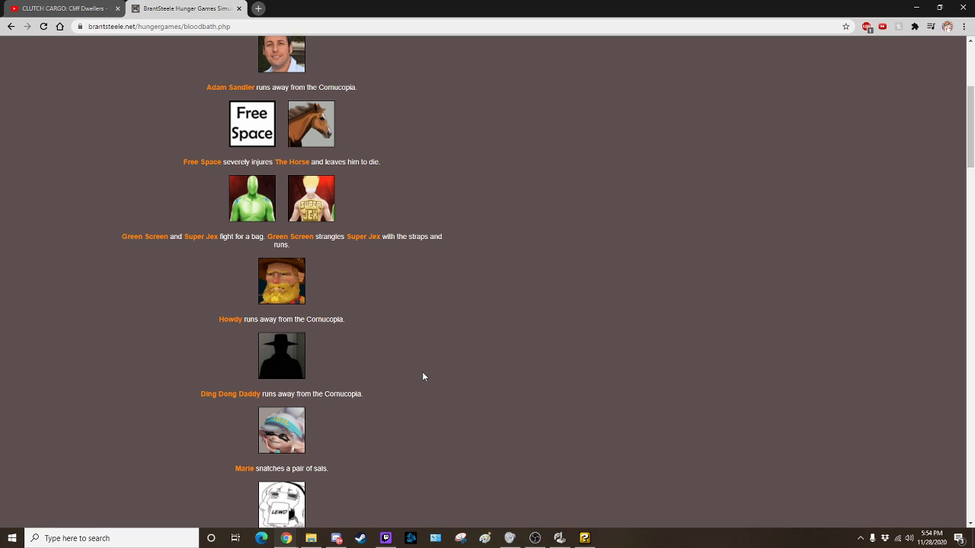
scroll(423, 365, "down", 3)
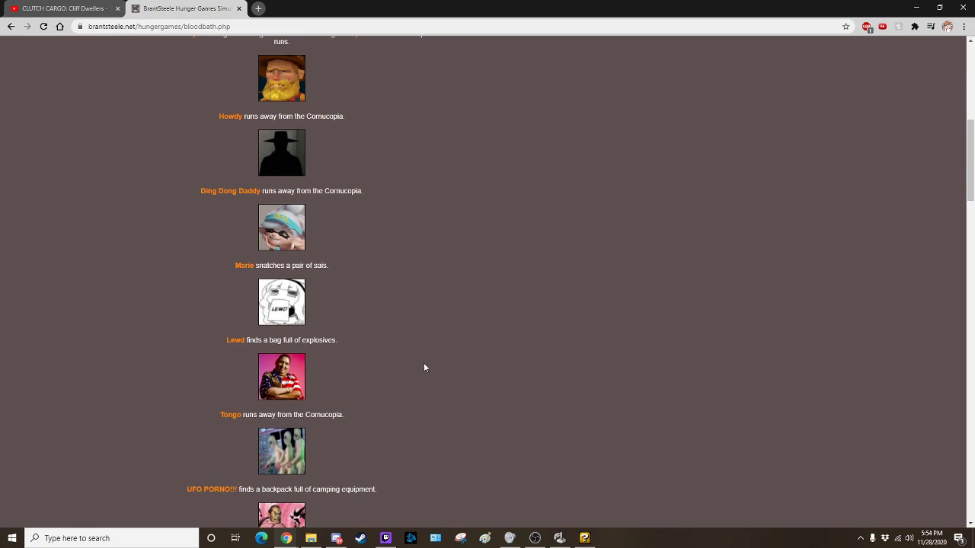
scroll(424, 362, "up", 1)
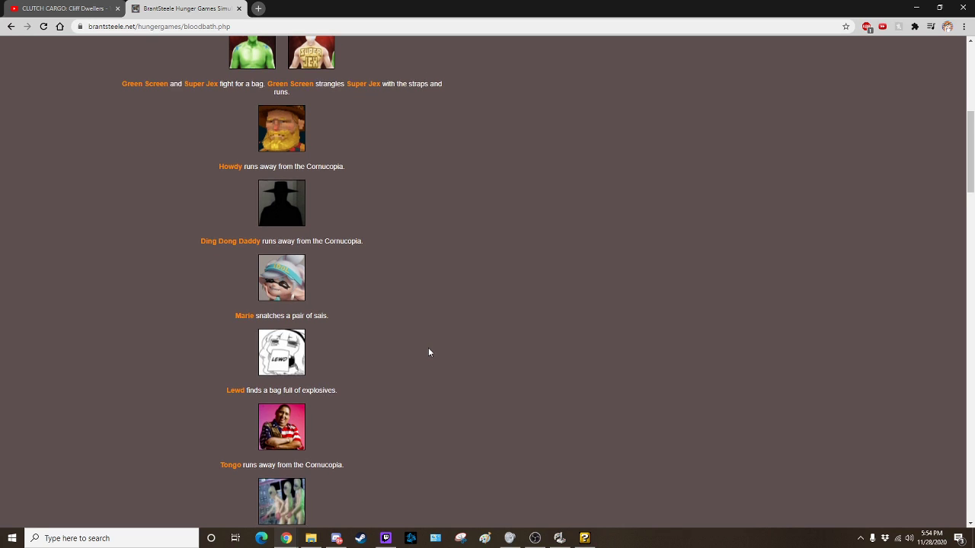
scroll(428, 348, "down", 2)
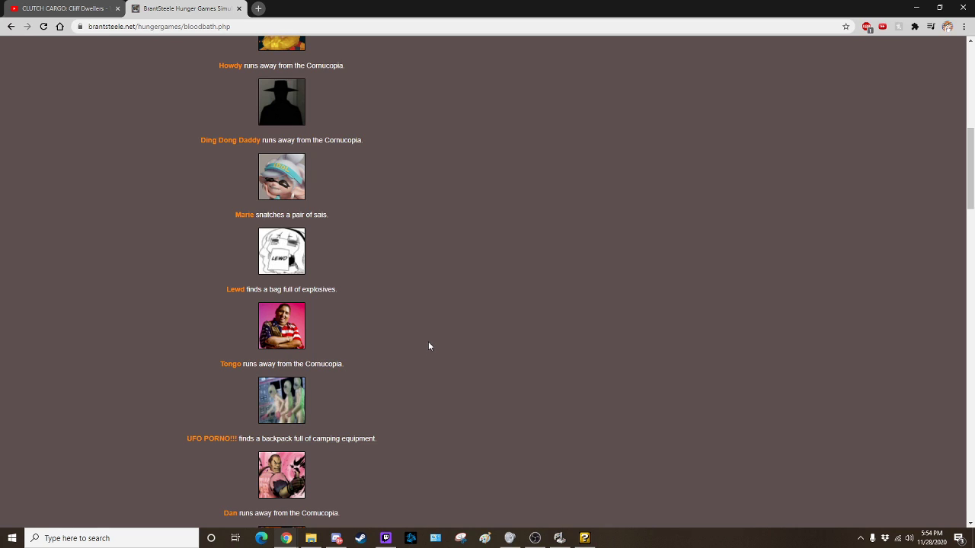
scroll(428, 341, "down", 2)
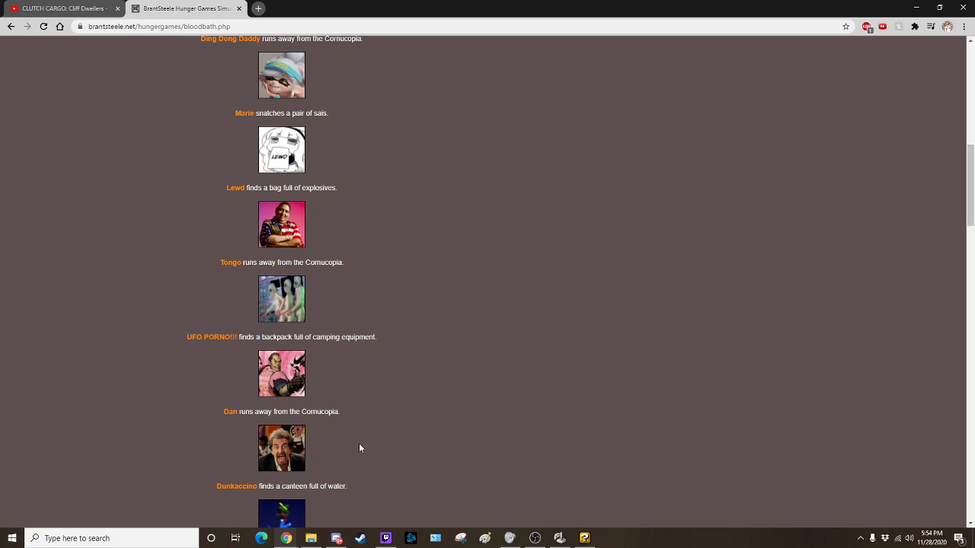
scroll(416, 377, "down", 1)
scroll(416, 378, "down", 1)
scroll(415, 375, "up", 1)
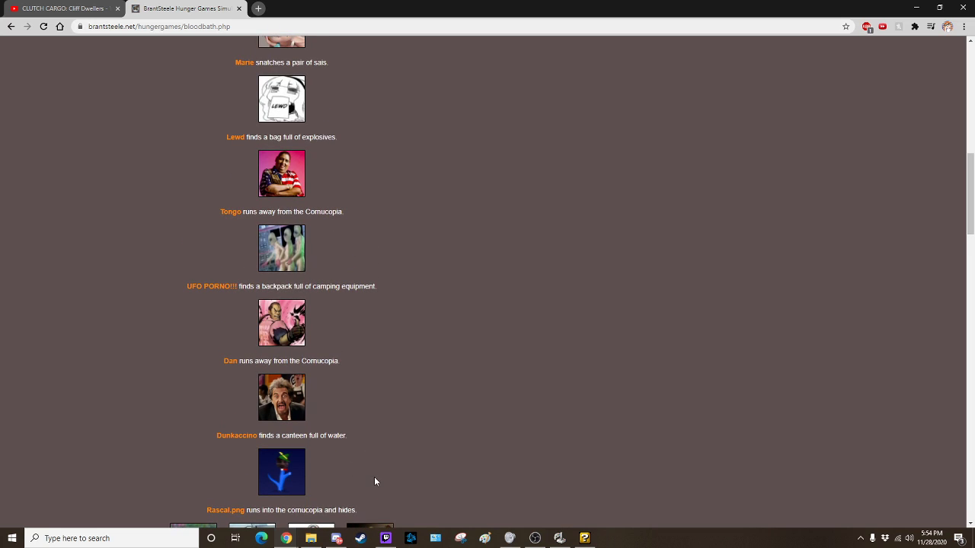
scroll(409, 446, "down", 3)
scroll(399, 434, "up", 2)
scroll(399, 430, "down", 1)
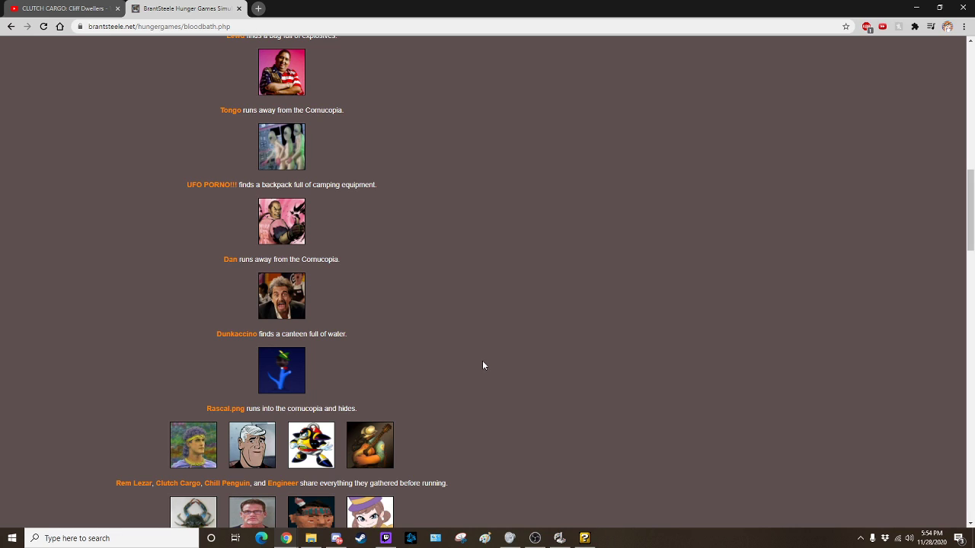
scroll(482, 360, "down", 1)
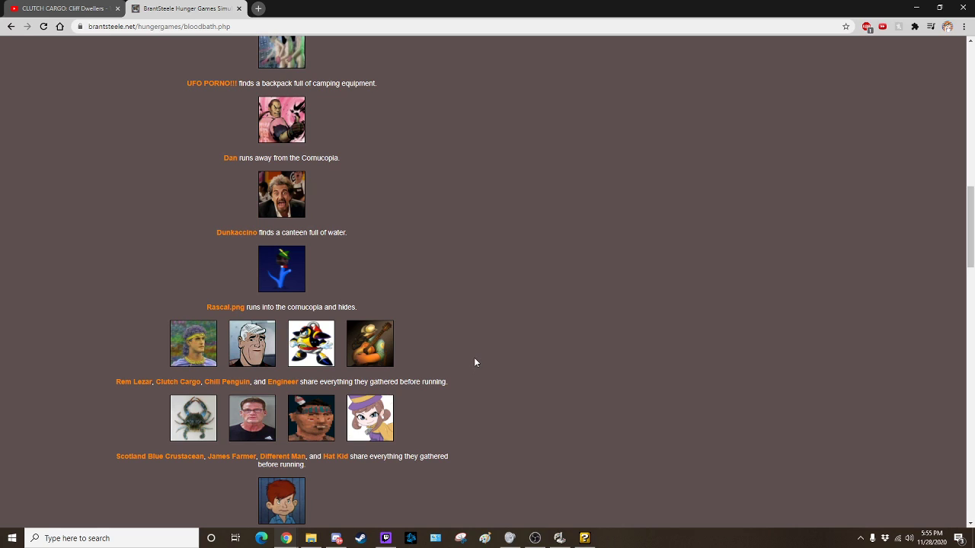
scroll(474, 356, "down", 1)
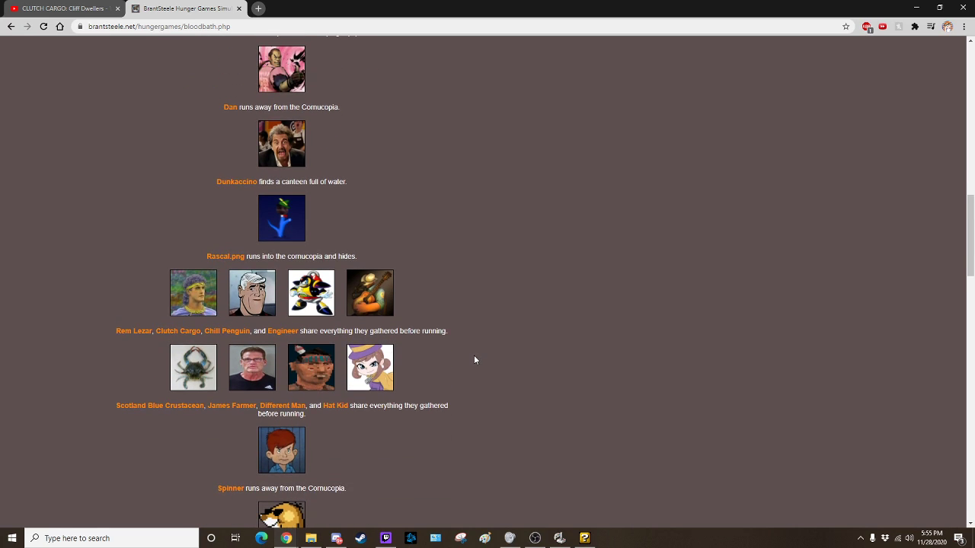
scroll(474, 355, "down", 1)
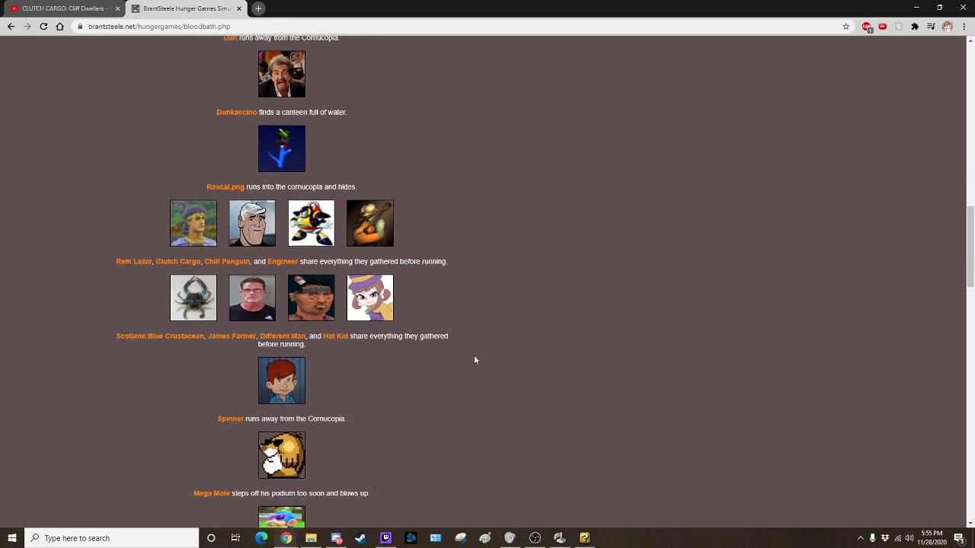
scroll(474, 354, "down", 1)
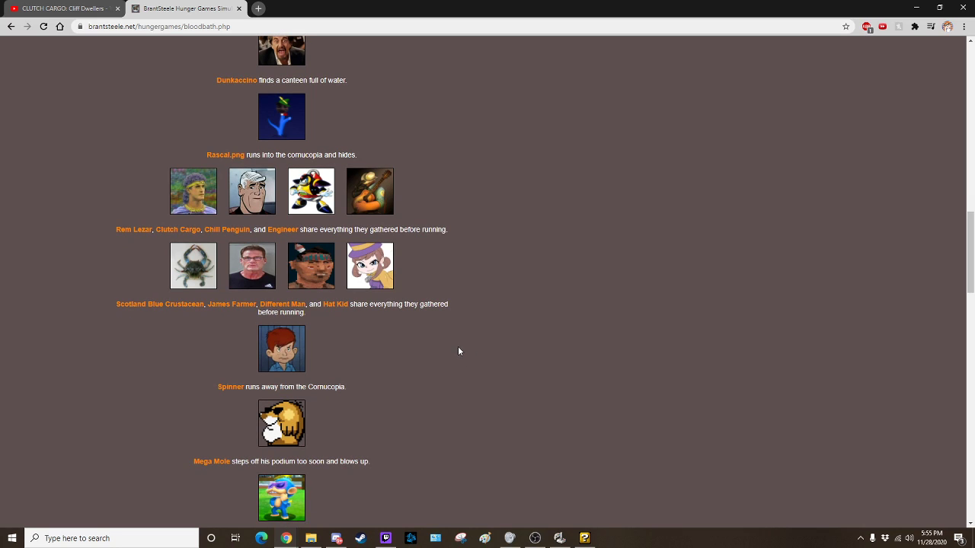
scroll(458, 345, "down", 1)
scroll(460, 353, "up", 1)
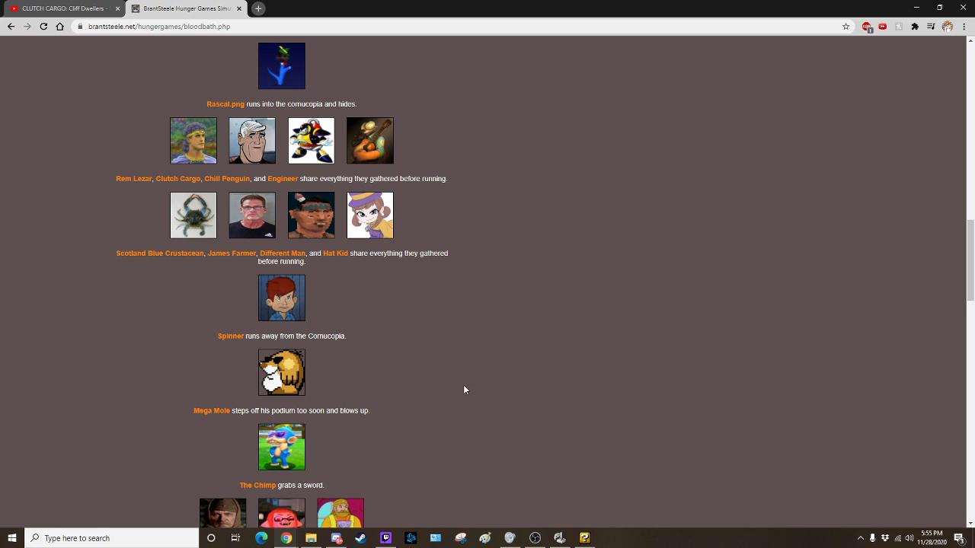
scroll(461, 390, "down", 3)
scroll(442, 389, "up", 2)
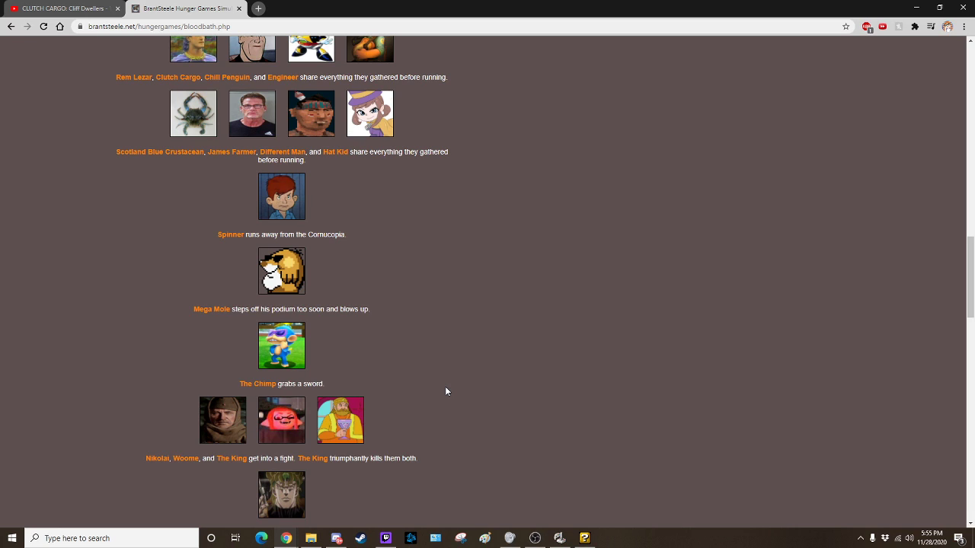
scroll(446, 391, "down", 4)
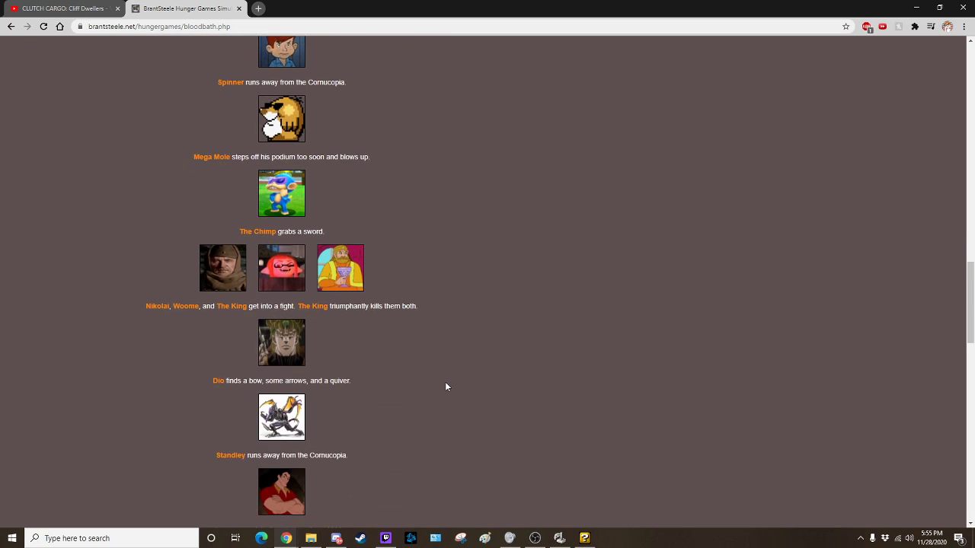
scroll(451, 382, "up", 3)
scroll(454, 387, "down", 2)
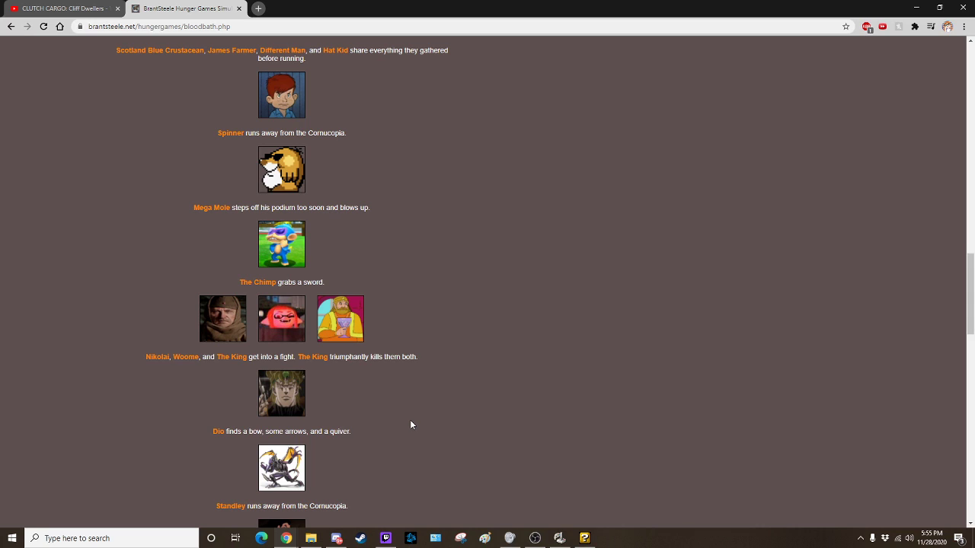
scroll(417, 414, "down", 1)
scroll(428, 412, "up", 2)
scroll(445, 401, "down", 2)
scroll(444, 389, "down", 2)
scroll(444, 388, "up", 1)
scroll(444, 388, "down", 1)
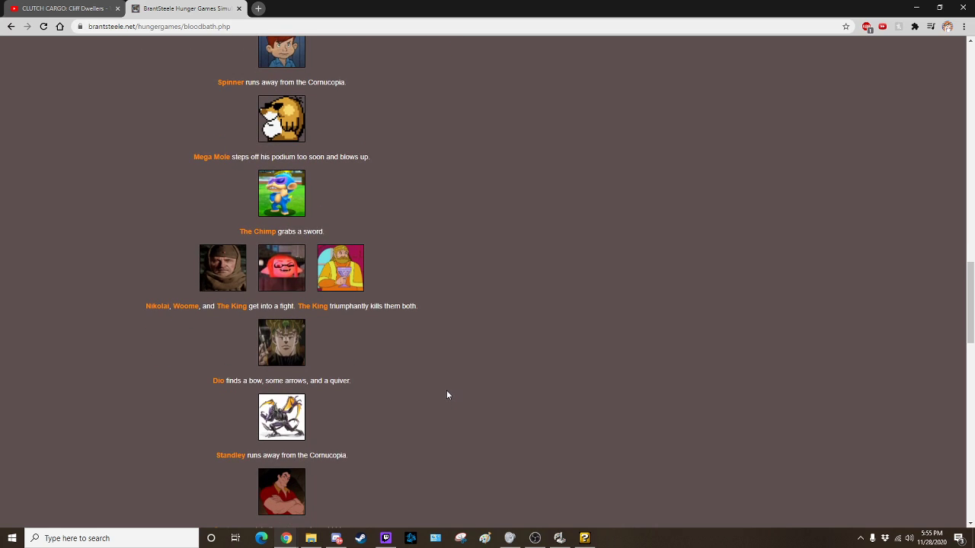
scroll(446, 390, "down", 2)
scroll(446, 390, "up", 2)
scroll(446, 388, "down", 1)
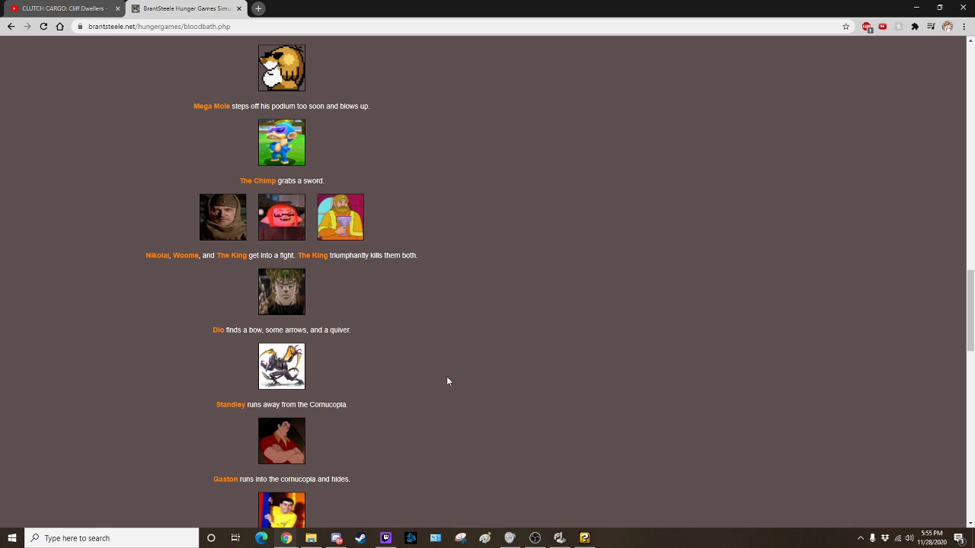
scroll(448, 377, "down", 1)
scroll(445, 366, "down", 1)
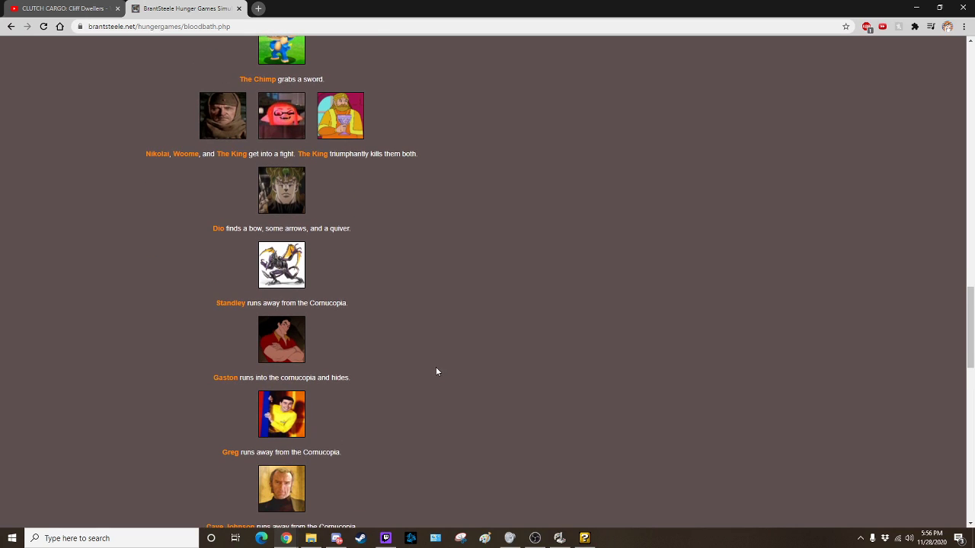
scroll(436, 369, "down", 2)
scroll(434, 365, "up", 1)
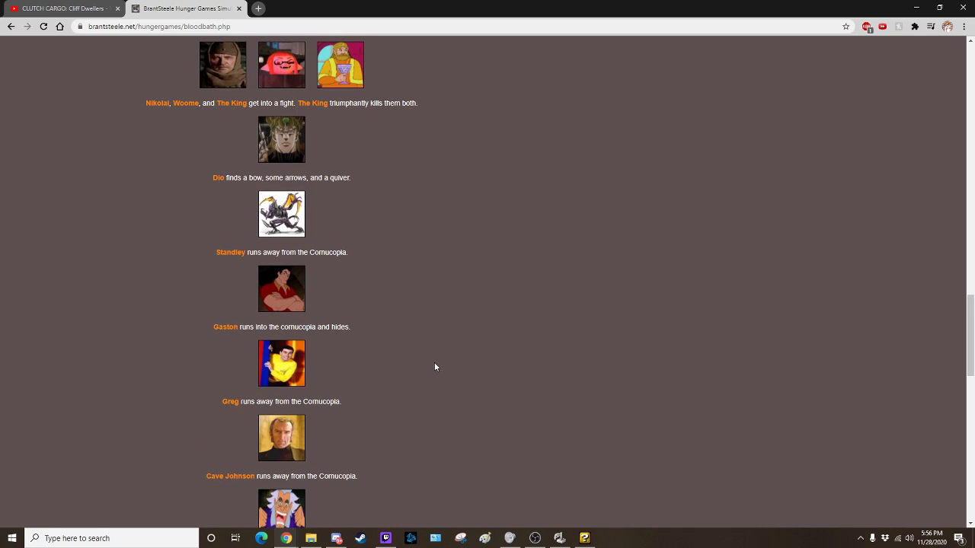
scroll(433, 372, "down", 1)
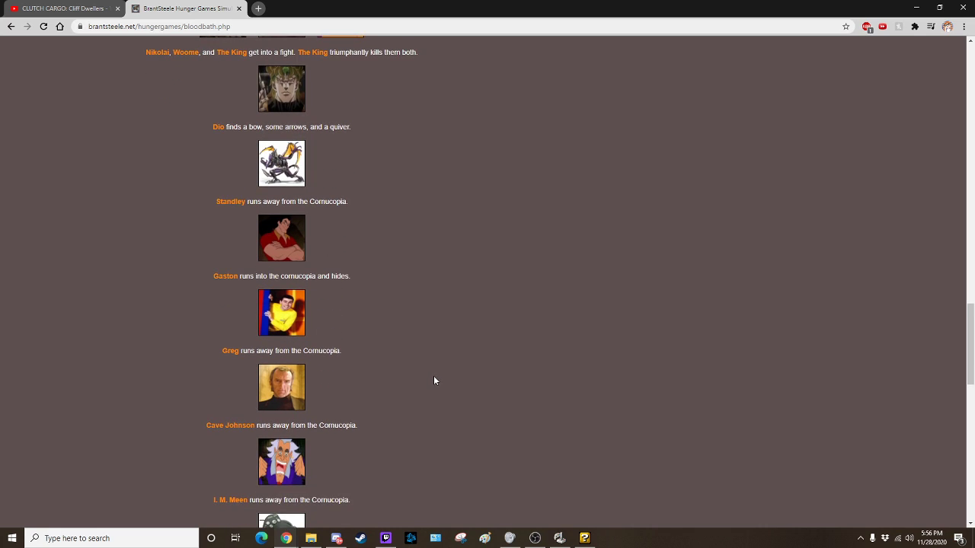
scroll(433, 375, "down", 1)
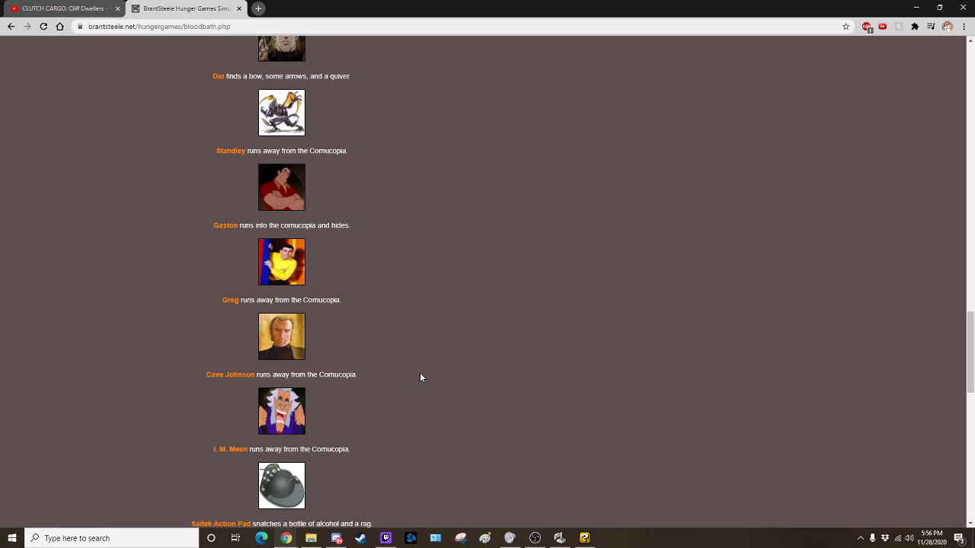
scroll(419, 374, "down", 1)
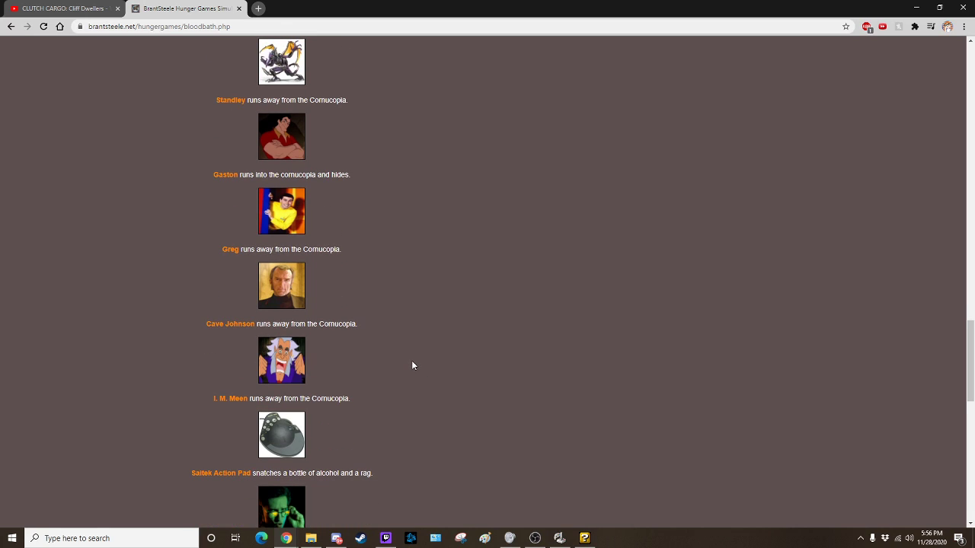
scroll(413, 365, "down", 2)
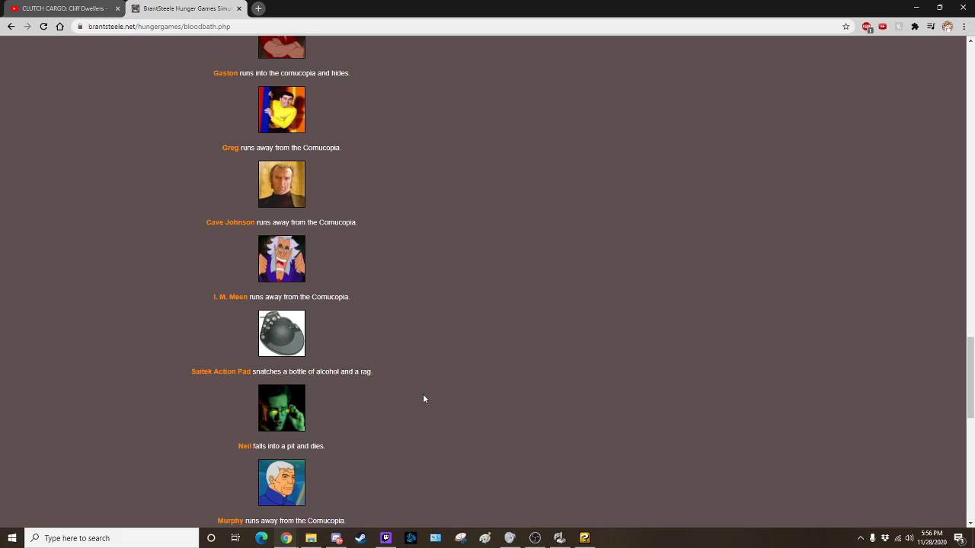
scroll(424, 398, "down", 1)
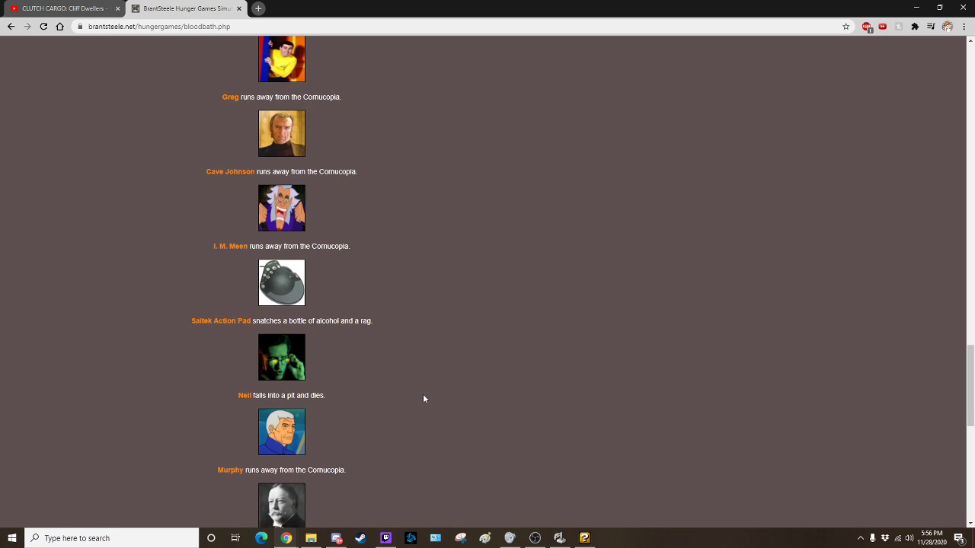
scroll(424, 396, "down", 2)
scroll(423, 394, "up", 1)
scroll(423, 394, "down", 1)
scroll(421, 395, "down", 2)
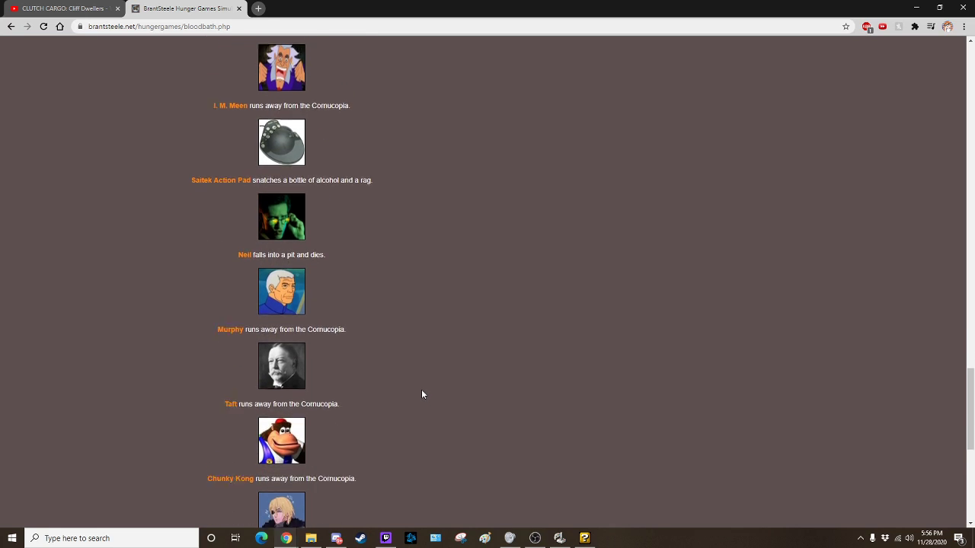
scroll(421, 395, "up", 1)
scroll(421, 394, "down", 1)
scroll(402, 439, "down", 1)
scroll(408, 488, "down", 3)
scroll(408, 476, "up", 2)
scroll(407, 472, "down", 1)
scroll(409, 472, "down", 2)
scroll(409, 471, "down", 1)
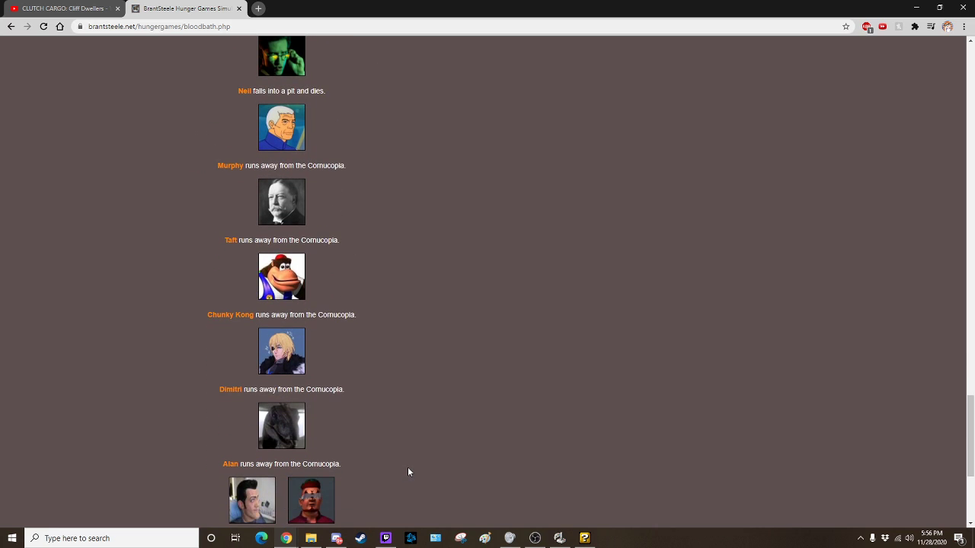
scroll(403, 386, "down", 1)
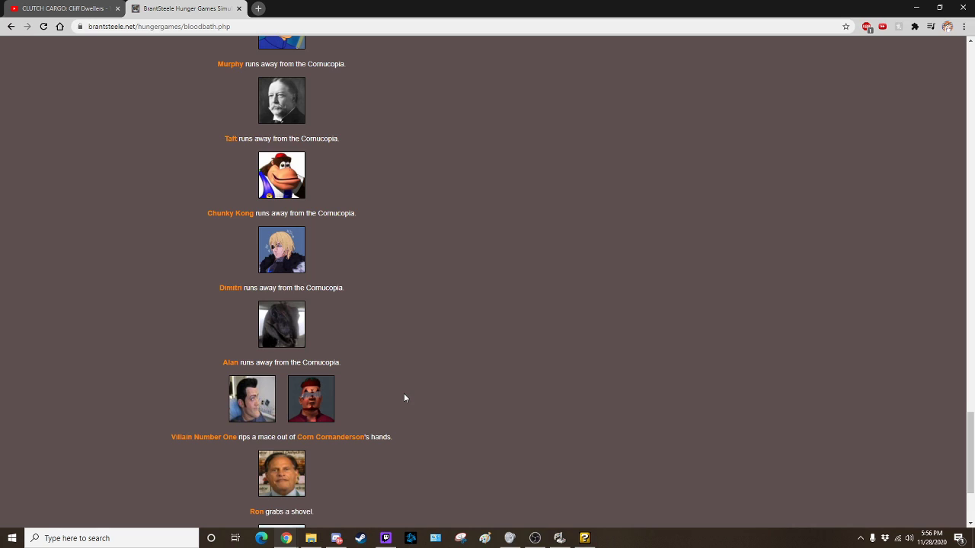
scroll(404, 391, "down", 1)
scroll(404, 391, "up", 1)
scroll(381, 474, "down", 1)
scroll(383, 441, "down", 2)
scroll(400, 411, "up", 1)
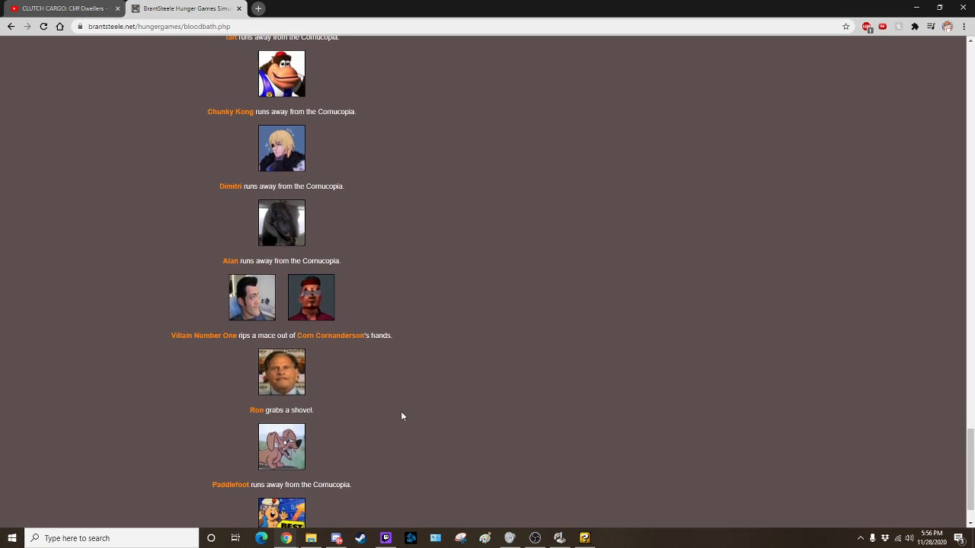
scroll(401, 406, "down", 1)
scroll(401, 409, "up", 1)
scroll(400, 413, "down", 1)
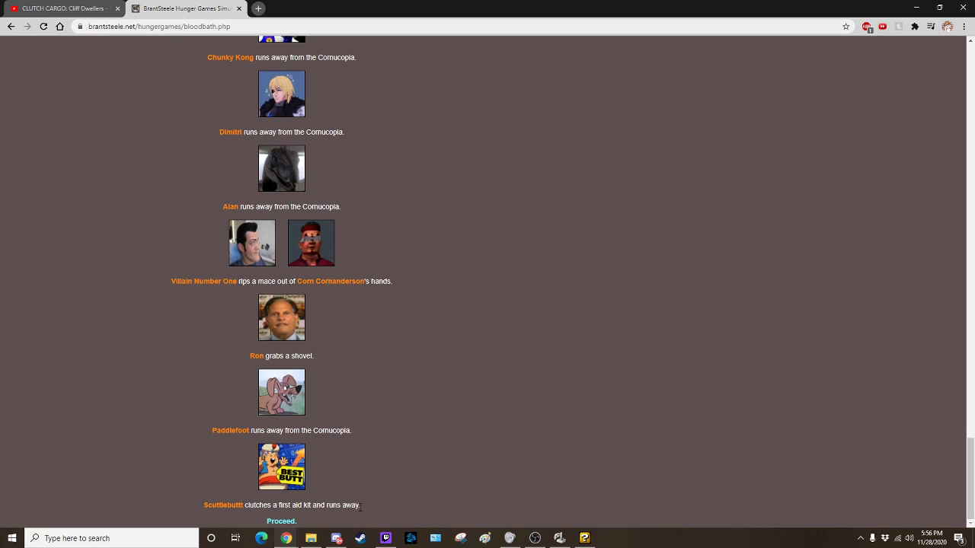
scroll(458, 432, "up", 8)
scroll(373, 492, "up", 8)
scroll(380, 481, "up", 8)
scroll(399, 459, "up", 8)
scroll(366, 466, "up", 8)
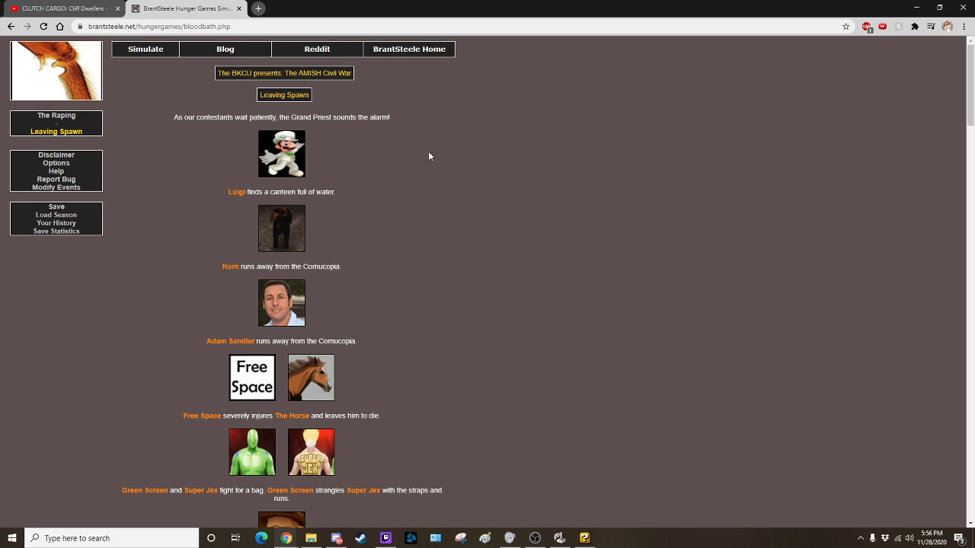
scroll(431, 155, "down", 10)
scroll(445, 217, "down", 10)
scroll(429, 240, "down", 8)
scroll(414, 246, "down", 3)
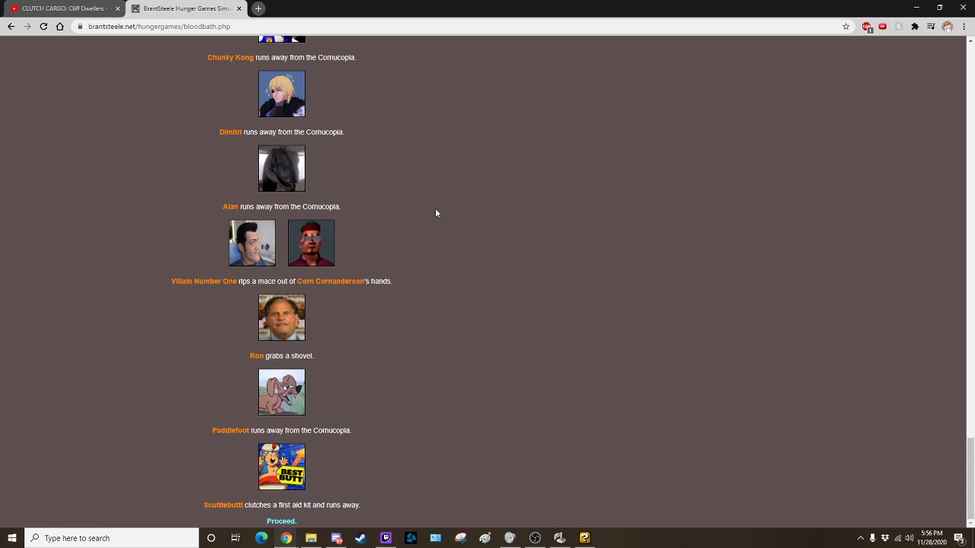
left_click(336, 538)
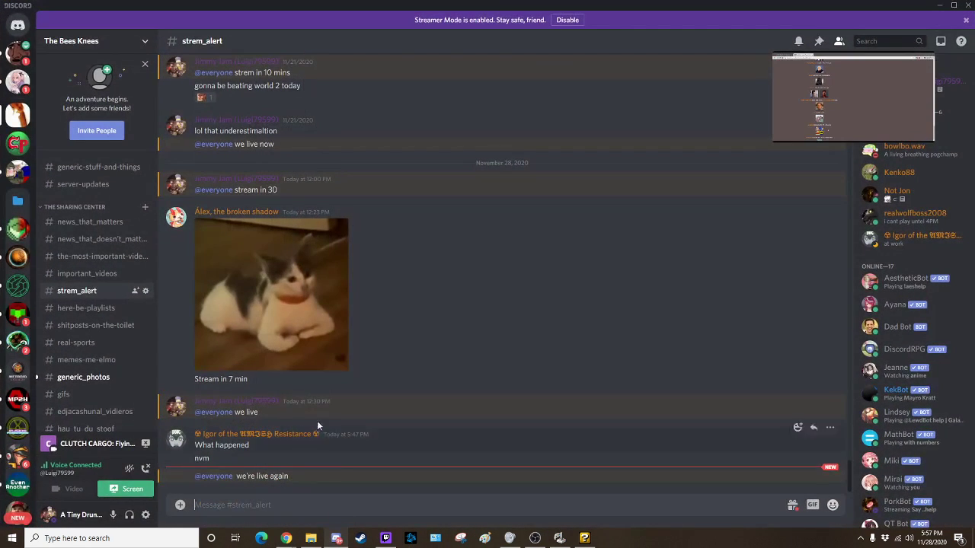
left_click(336, 539)
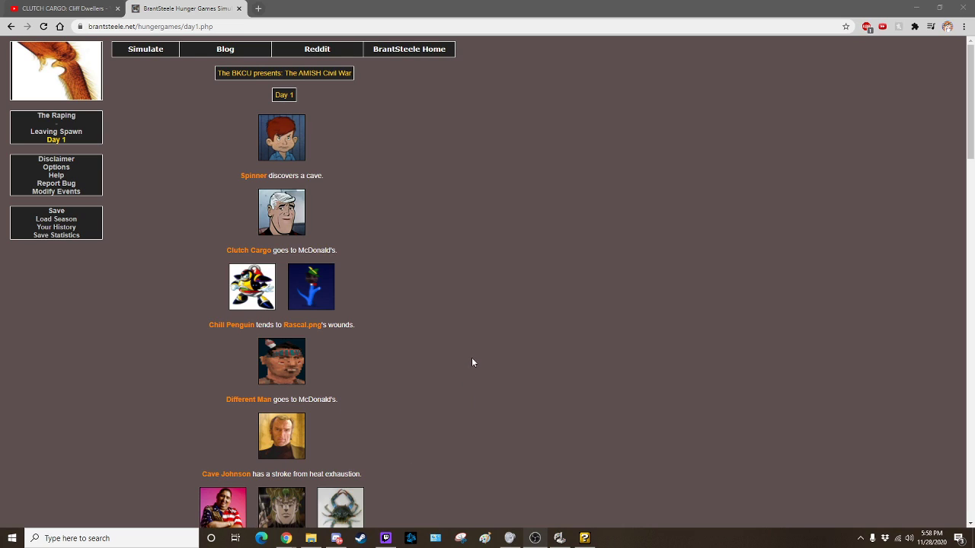
scroll(471, 360, "down", 1)
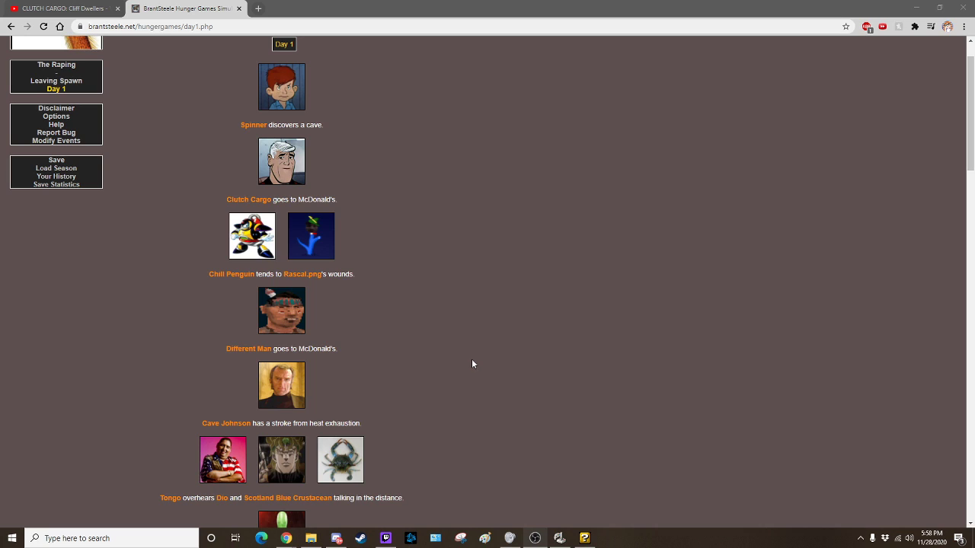
scroll(472, 365, "down", 2)
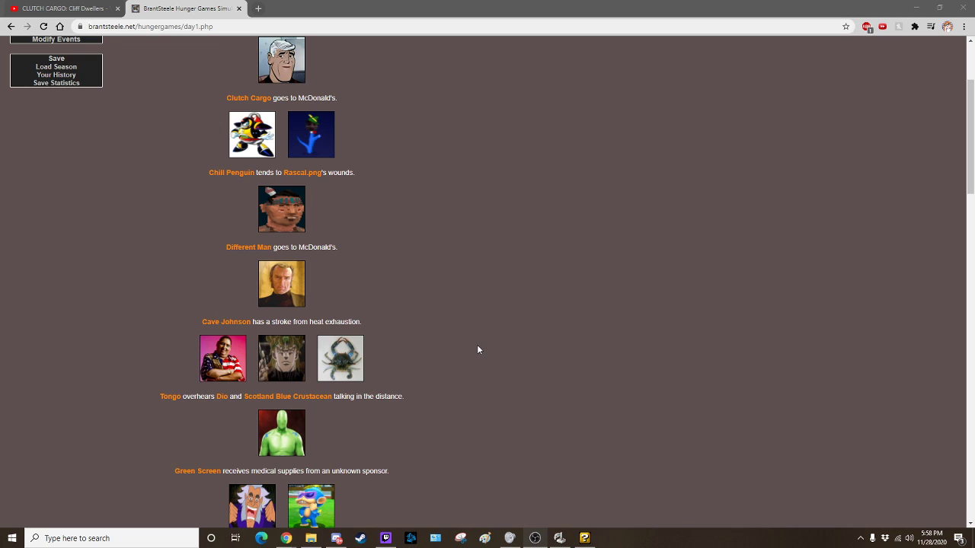
scroll(478, 340, "down", 2)
scroll(479, 338, "down", 2)
scroll(478, 337, "up", 1)
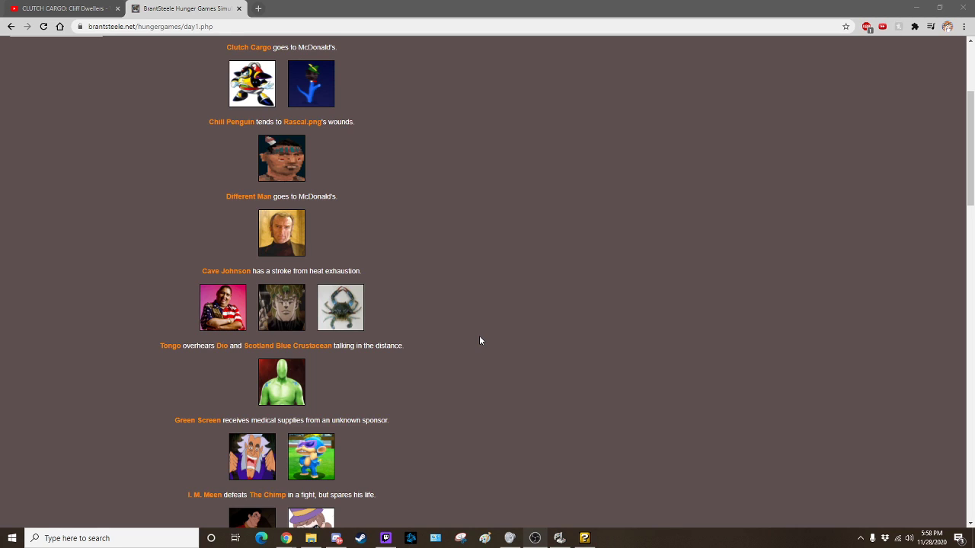
scroll(479, 335, "down", 2)
scroll(479, 335, "up", 1)
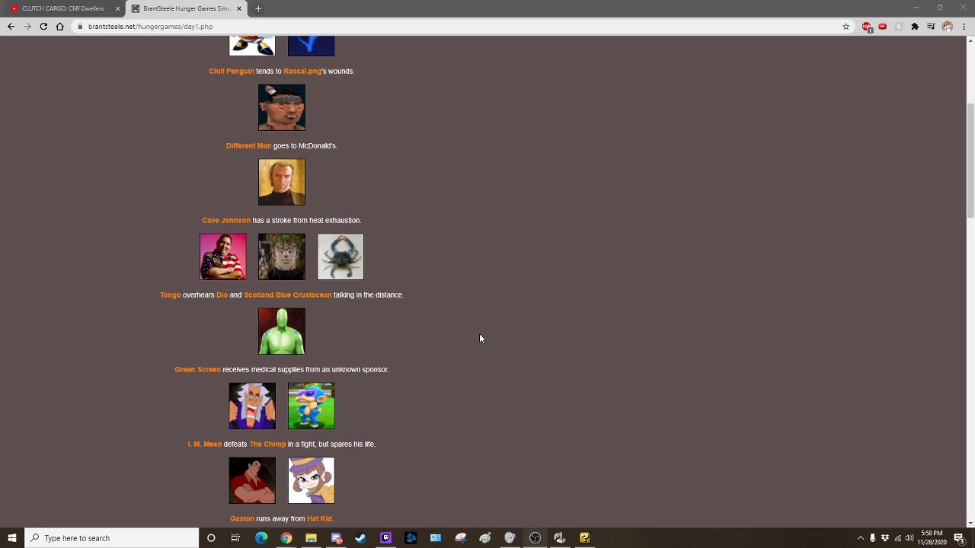
scroll(479, 332, "down", 3)
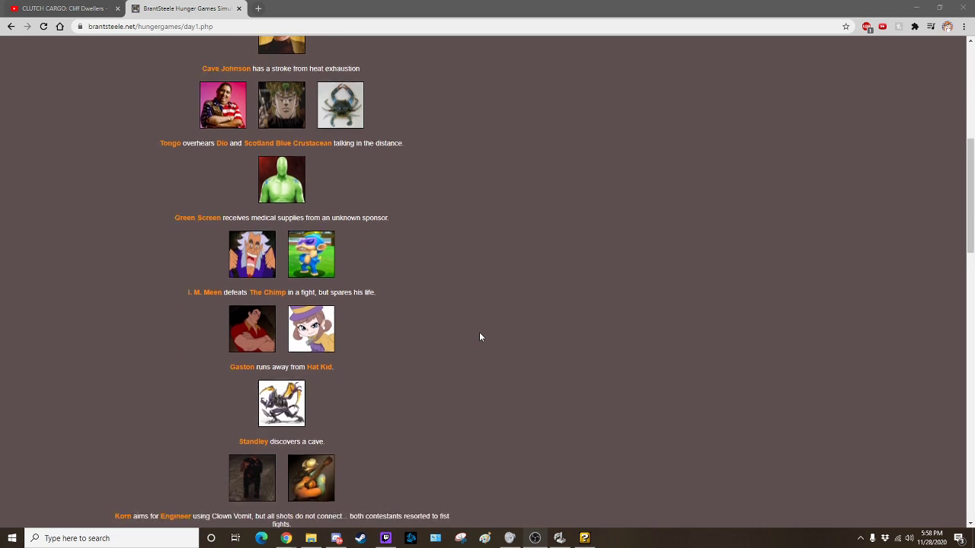
scroll(479, 332, "up", 1)
scroll(480, 330, "up", 1)
scroll(480, 329, "down", 2)
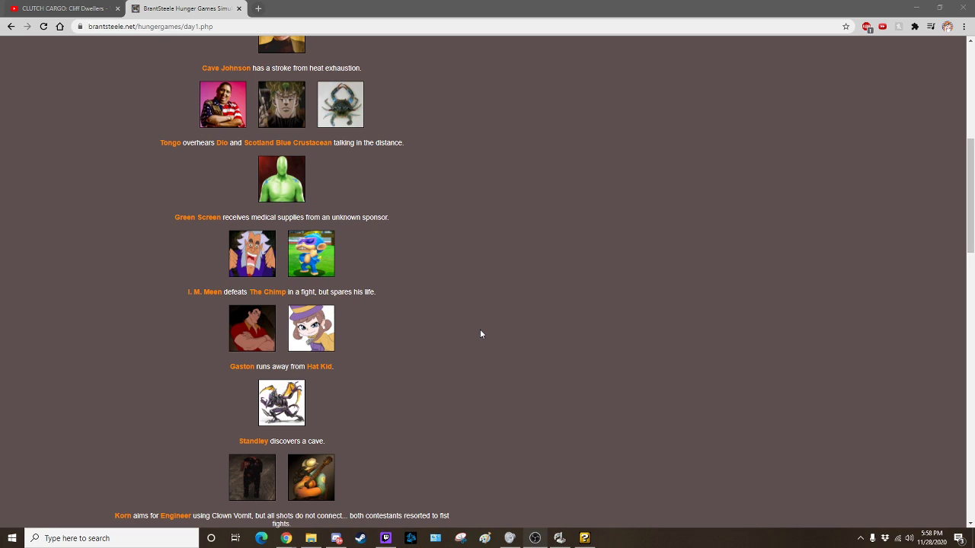
scroll(480, 333, "down", 1)
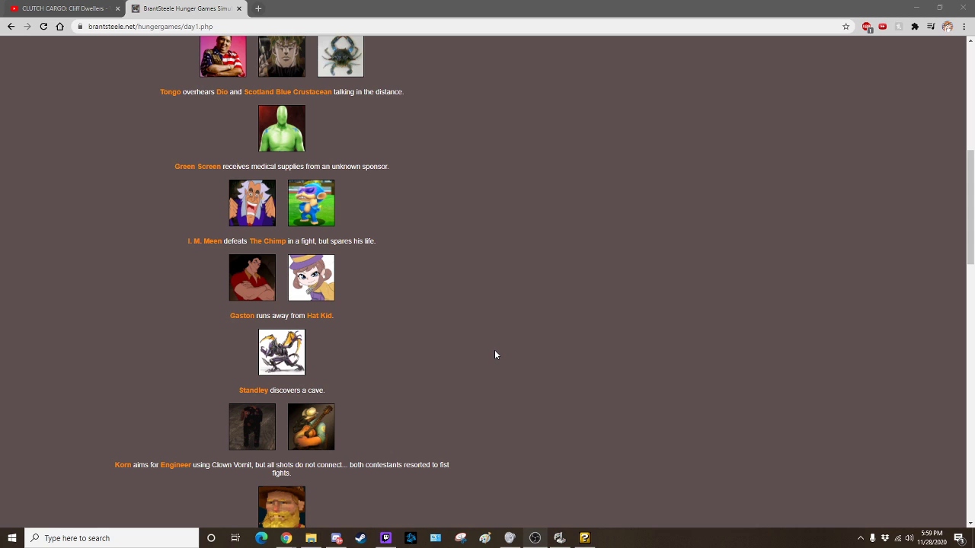
scroll(494, 350, "down", 3)
scroll(495, 349, "up", 2)
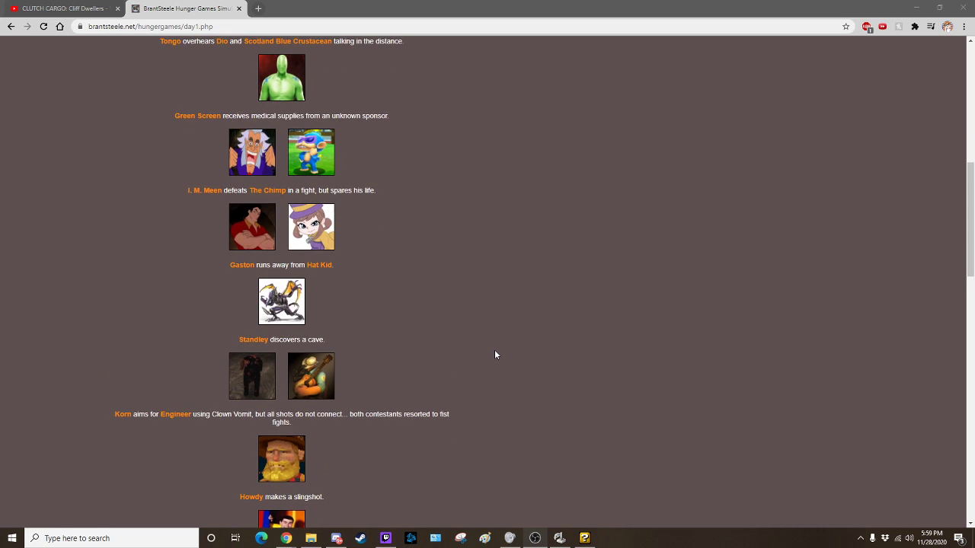
scroll(494, 350, "down", 1)
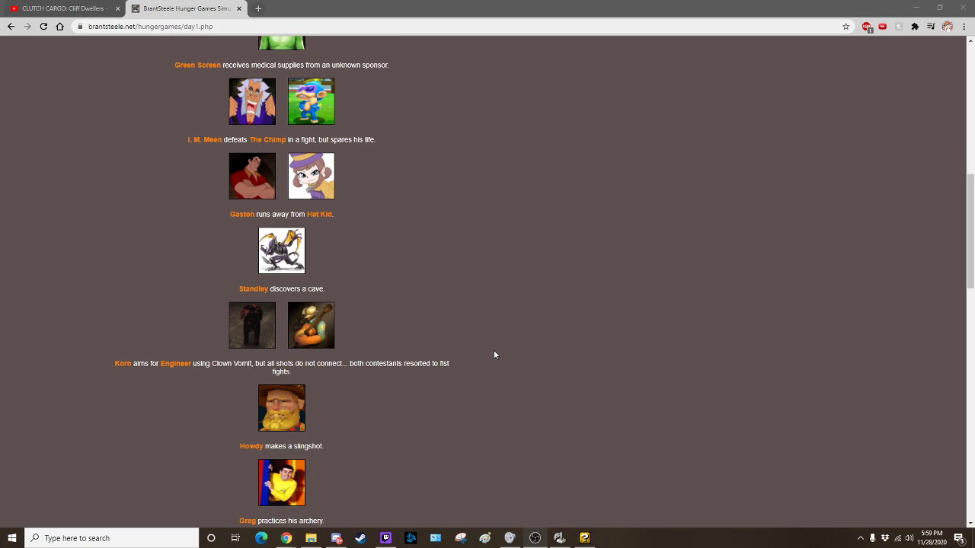
scroll(494, 354, "down", 1)
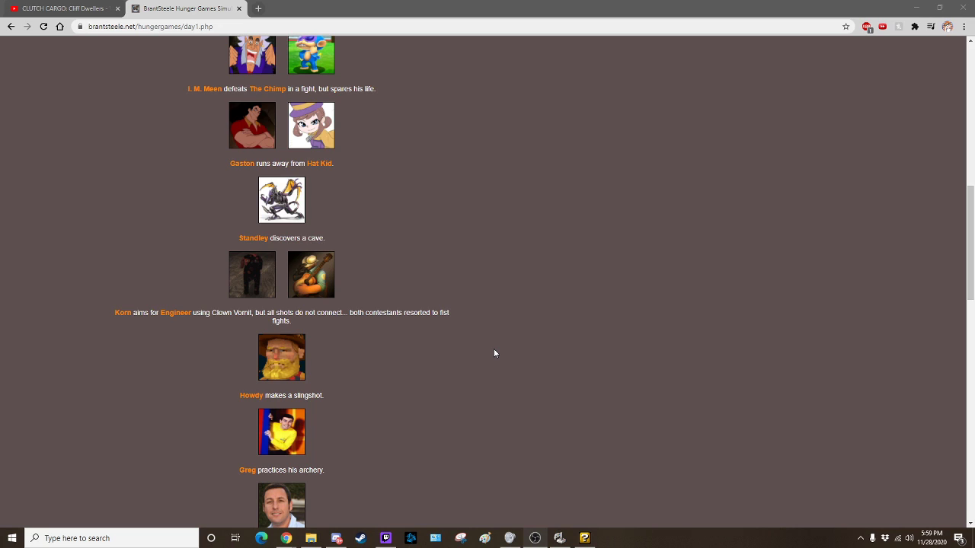
scroll(495, 353, "down", 1)
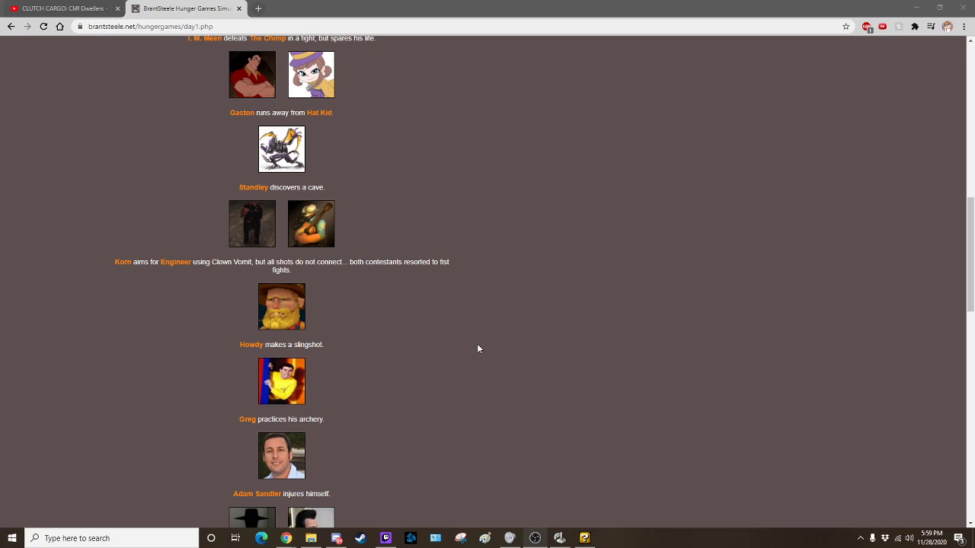
scroll(472, 282, "down", 2)
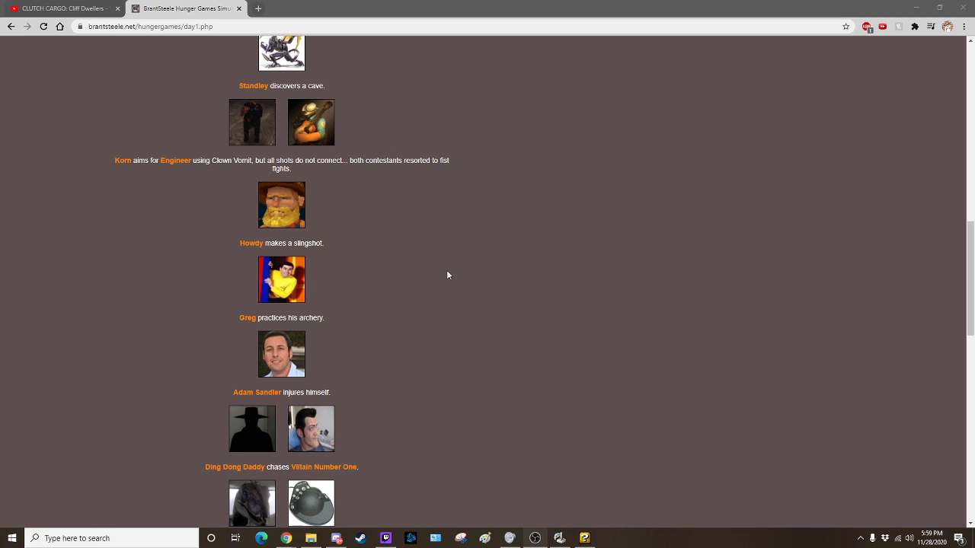
scroll(446, 269, "down", 2)
scroll(443, 262, "down", 1)
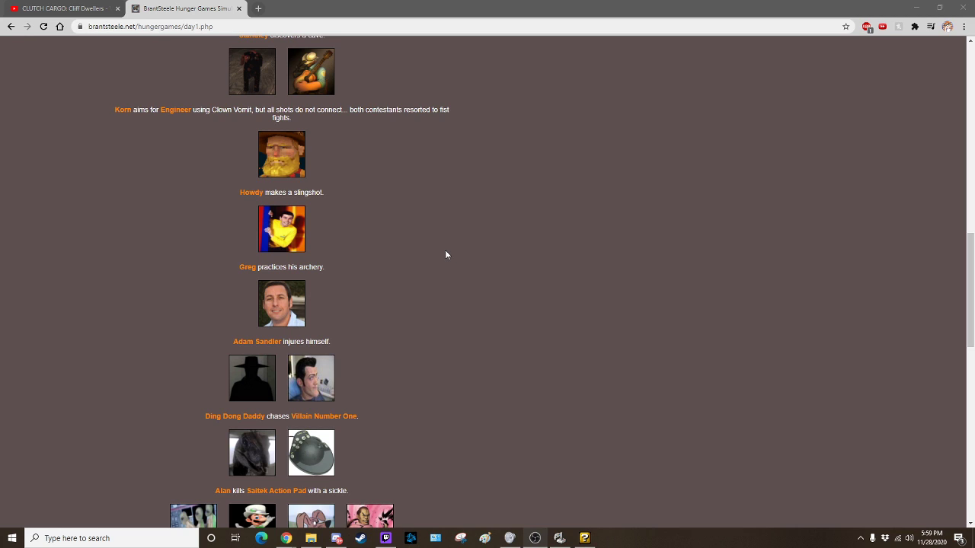
scroll(447, 254, "down", 2)
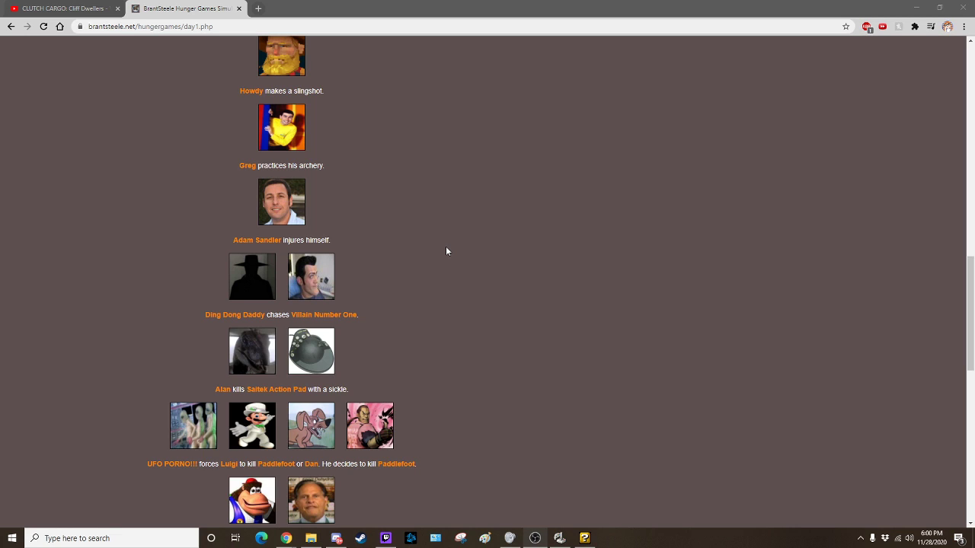
scroll(448, 251, "down", 2)
scroll(442, 253, "up", 1)
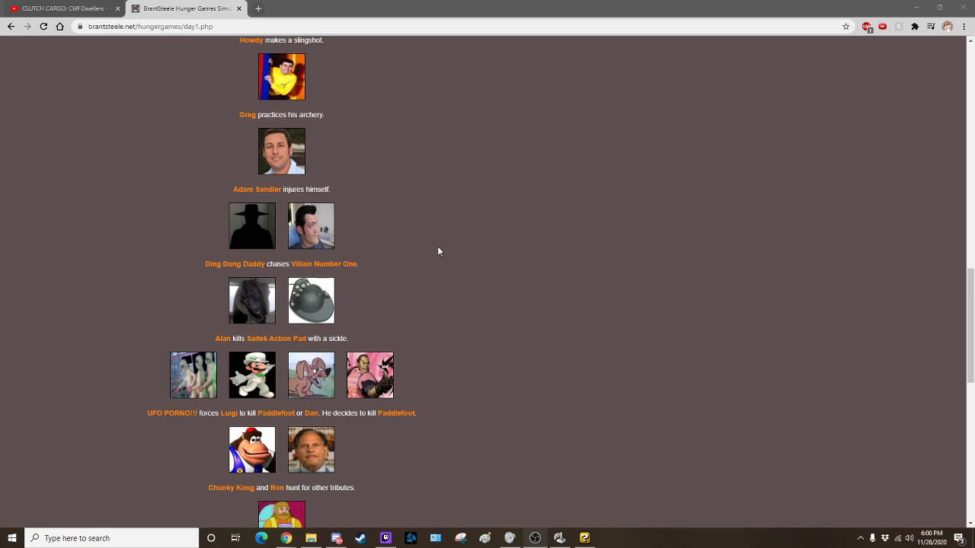
scroll(440, 255, "down", 1)
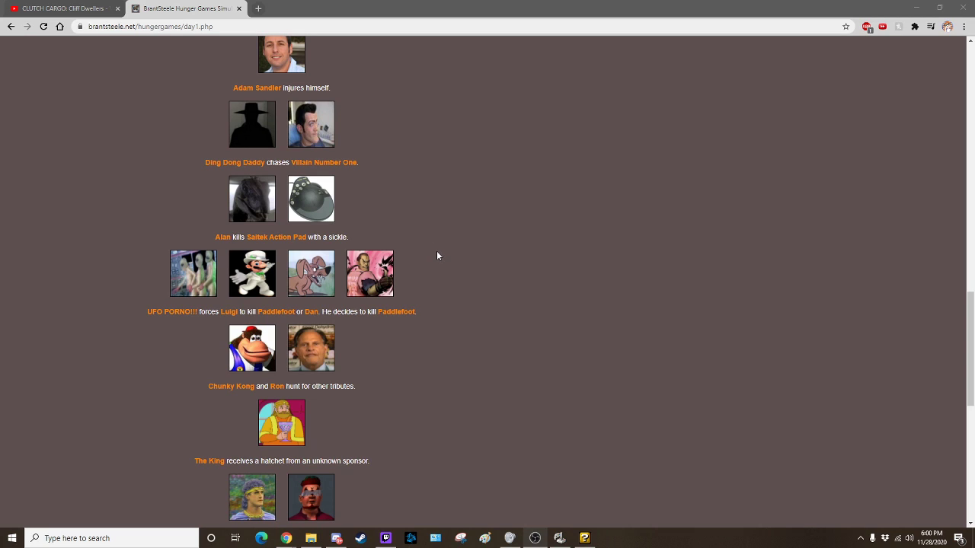
scroll(438, 256, "down", 2)
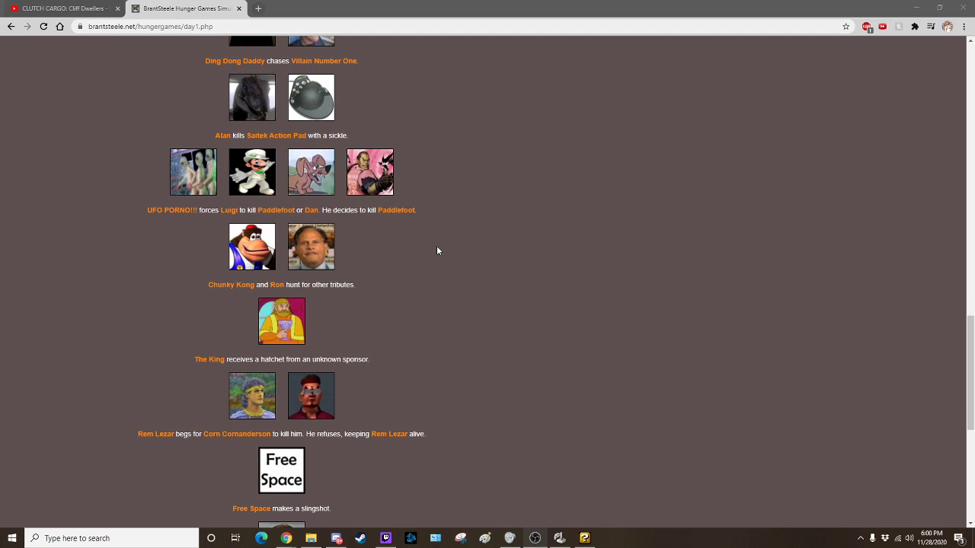
scroll(438, 250, "up", 1)
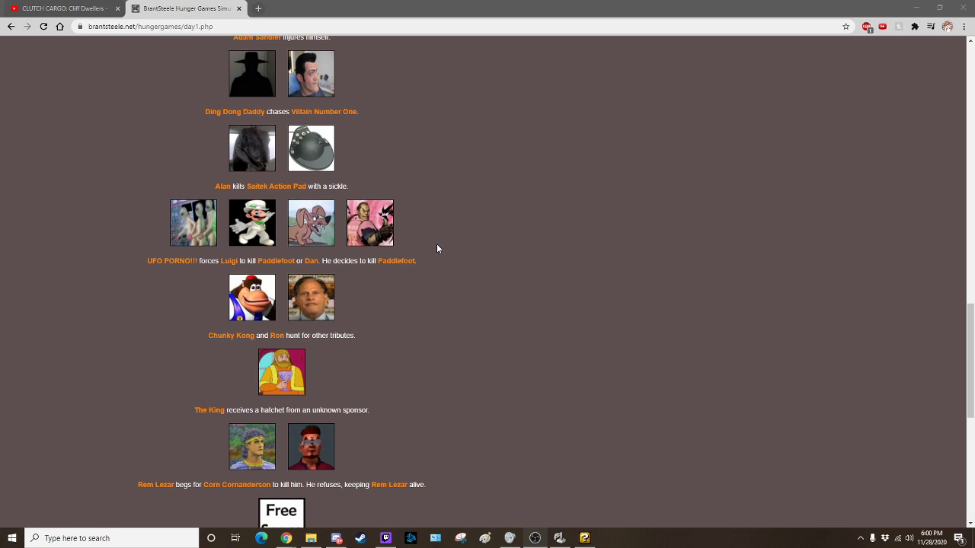
scroll(437, 249, "down", 1)
scroll(436, 248, "up", 1)
scroll(436, 248, "down", 2)
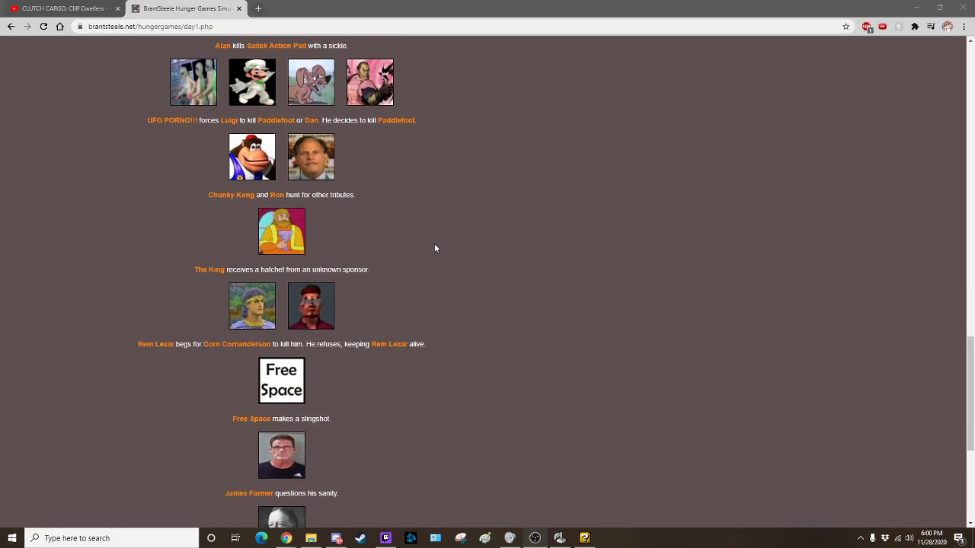
scroll(436, 249, "up", 1)
scroll(436, 248, "down", 1)
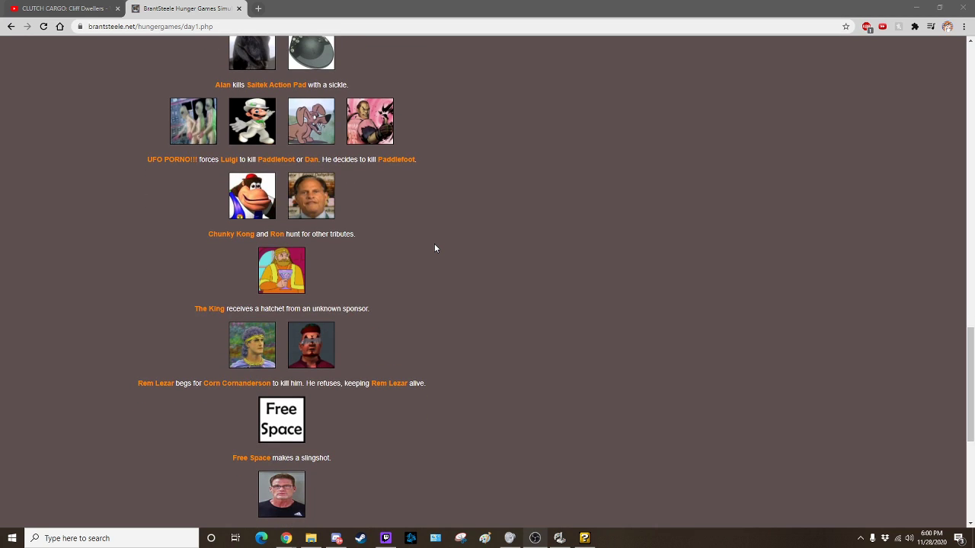
scroll(436, 248, "down", 2)
scroll(436, 248, "up", 1)
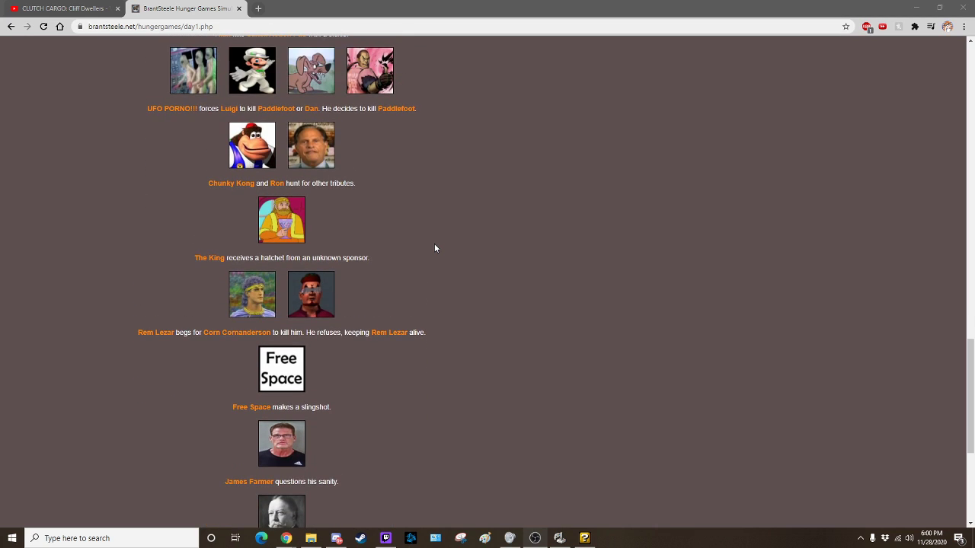
scroll(435, 248, "down", 2)
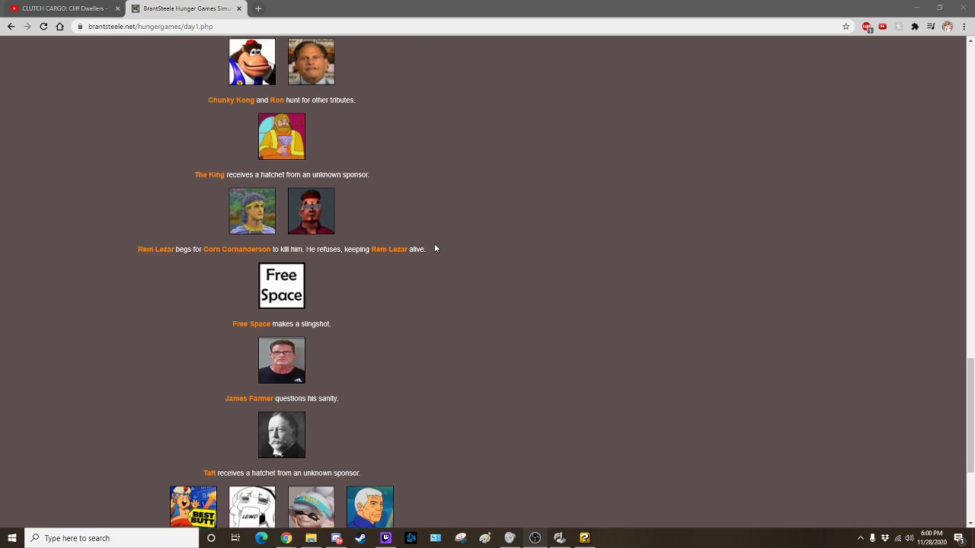
scroll(436, 249, "up", 1)
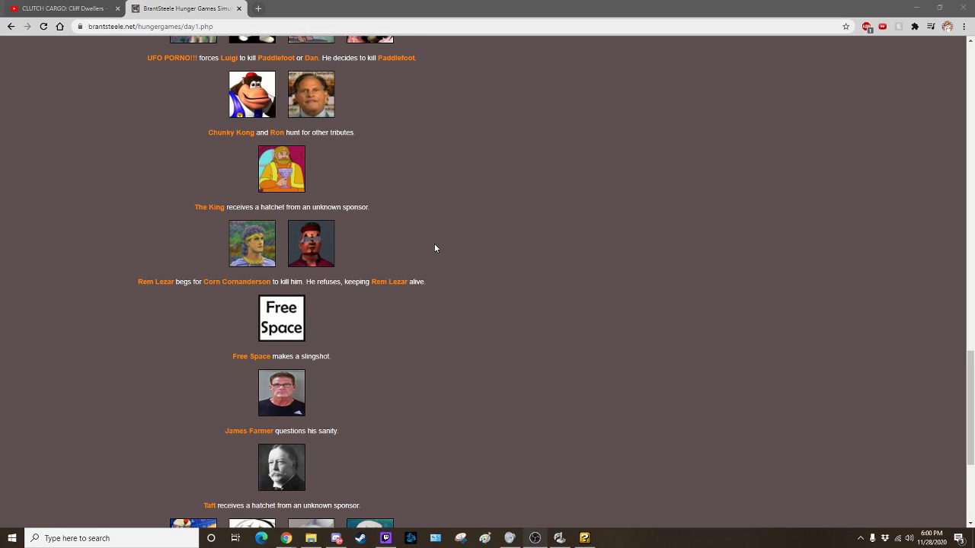
scroll(436, 248, "down", 1)
scroll(435, 248, "down", 1)
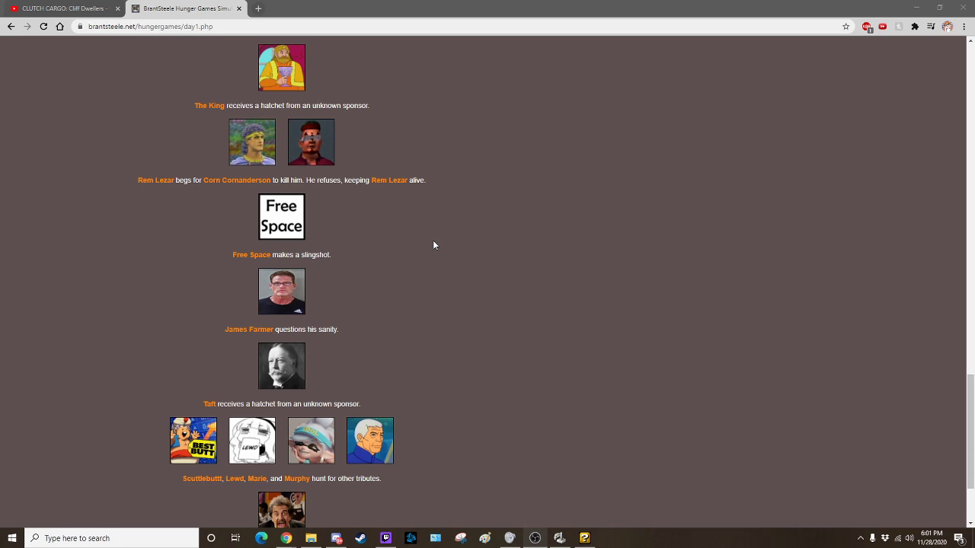
scroll(432, 240, "down", 1)
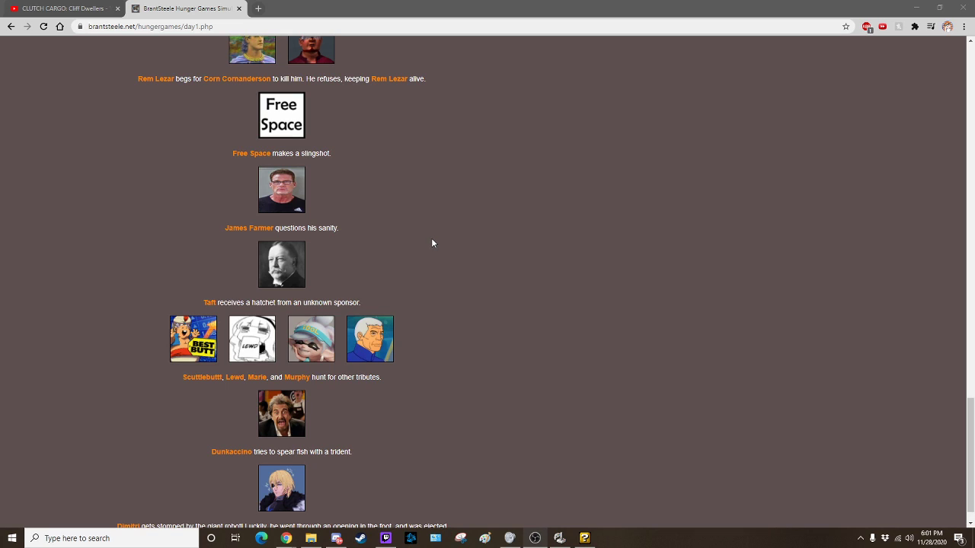
scroll(431, 238, "up", 1)
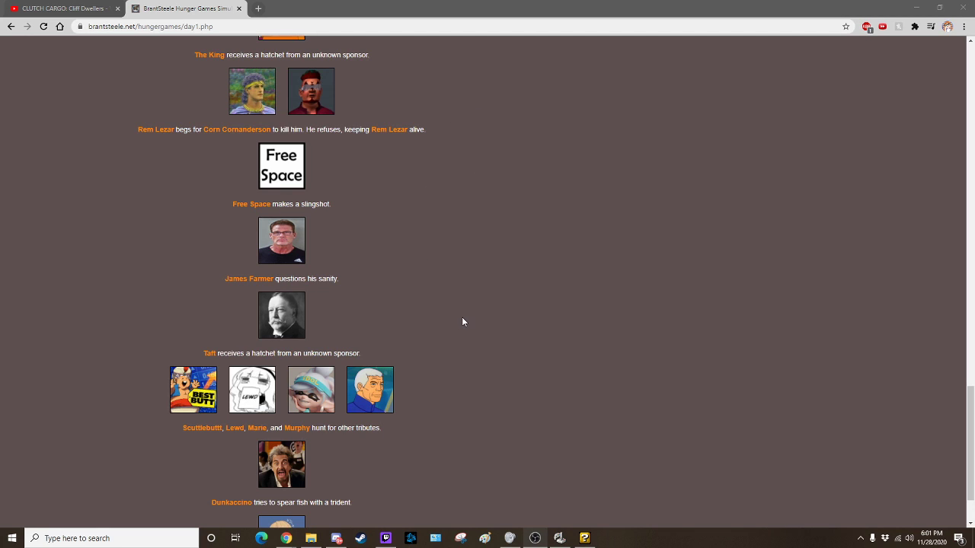
scroll(462, 321, "down", 1)
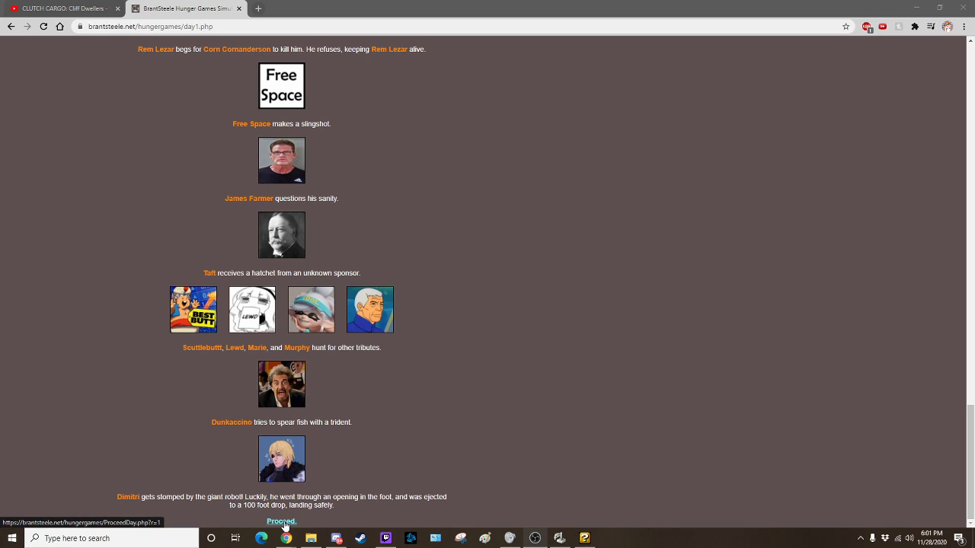
left_click(282, 522)
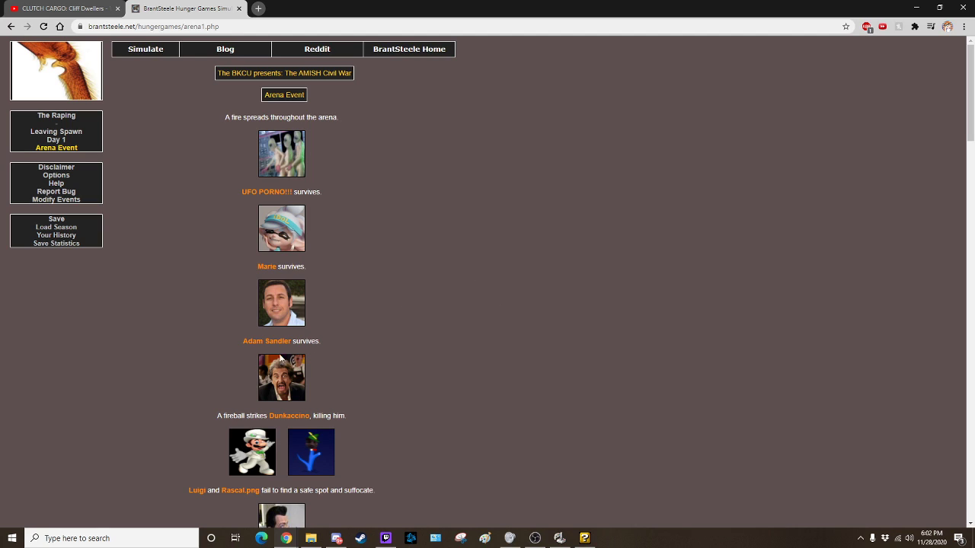
scroll(362, 342, "down", 1)
scroll(361, 338, "up", 1)
scroll(367, 319, "down", 2)
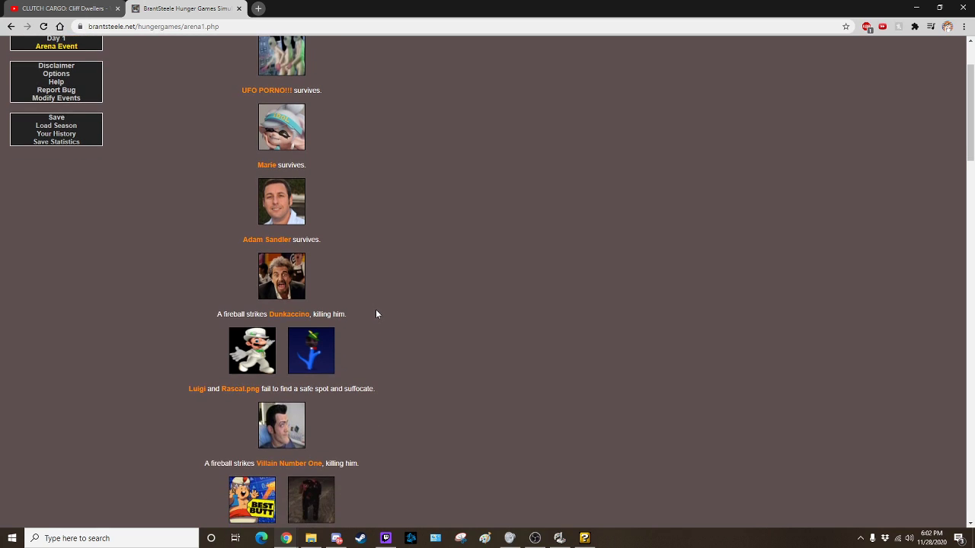
scroll(376, 314, "down", 2)
scroll(375, 314, "down", 2)
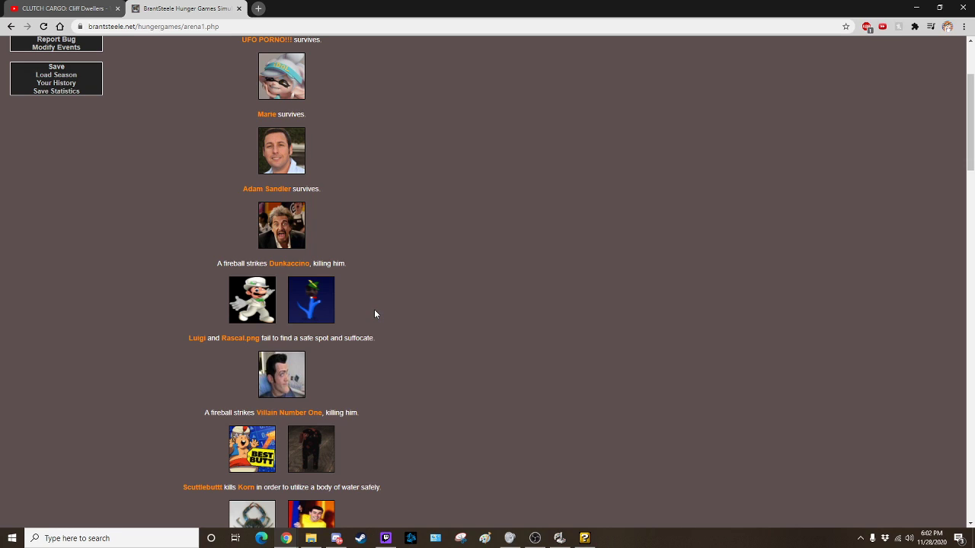
scroll(374, 309, "down", 1)
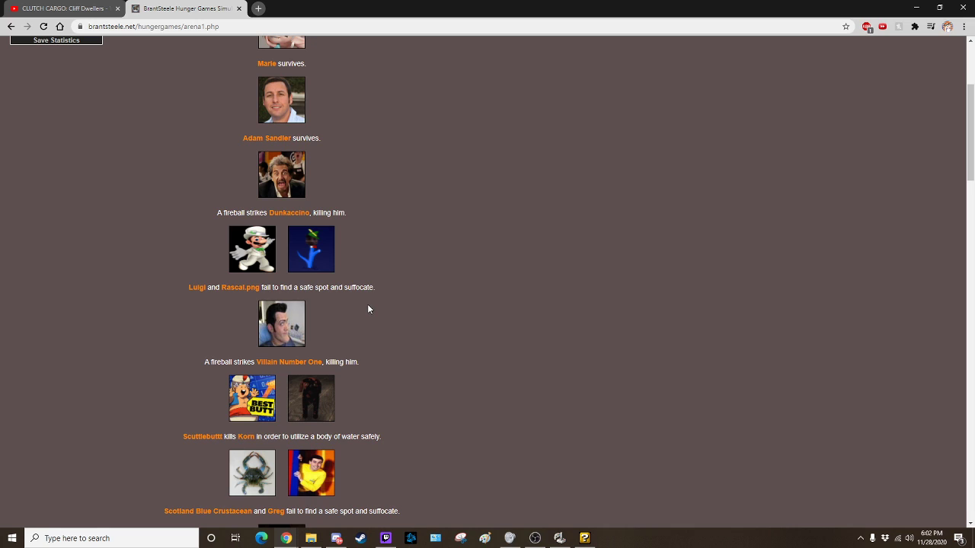
scroll(368, 311, "down", 2)
scroll(368, 310, "up", 1)
scroll(368, 310, "down", 1)
scroll(368, 311, "down", 1)
scroll(368, 311, "down", 1)
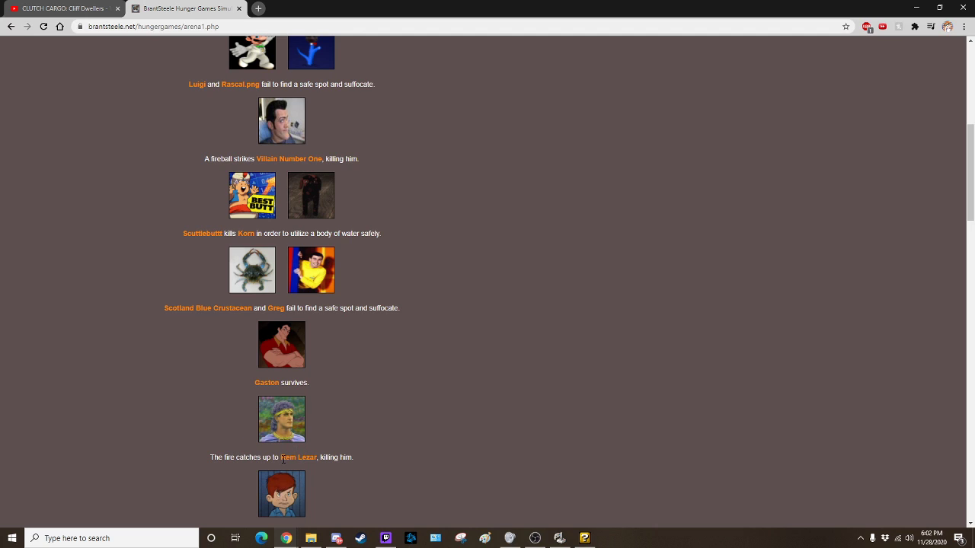
scroll(372, 383, "down", 1)
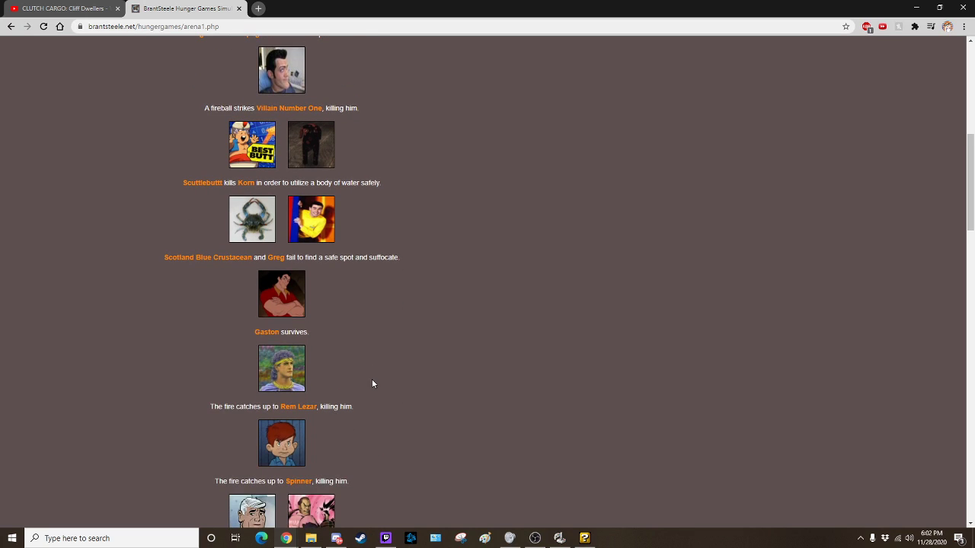
scroll(373, 383, "down", 1)
scroll(373, 383, "down", 1)
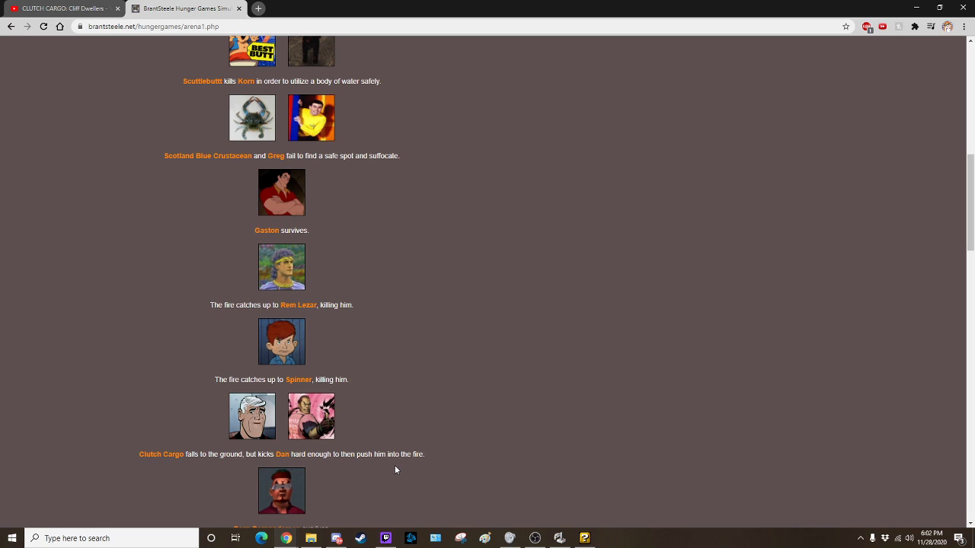
scroll(394, 449, "down", 2)
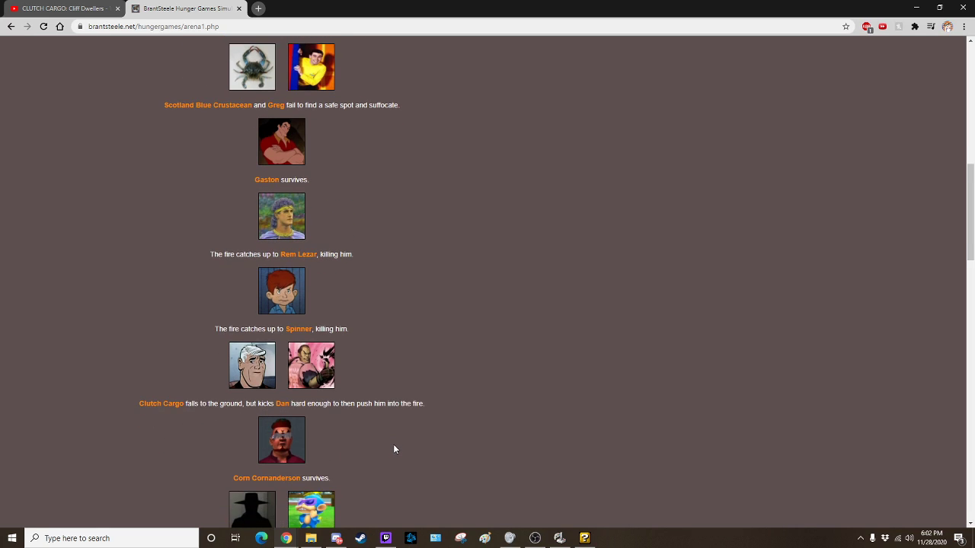
scroll(394, 448, "down", 2)
scroll(395, 448, "down", 2)
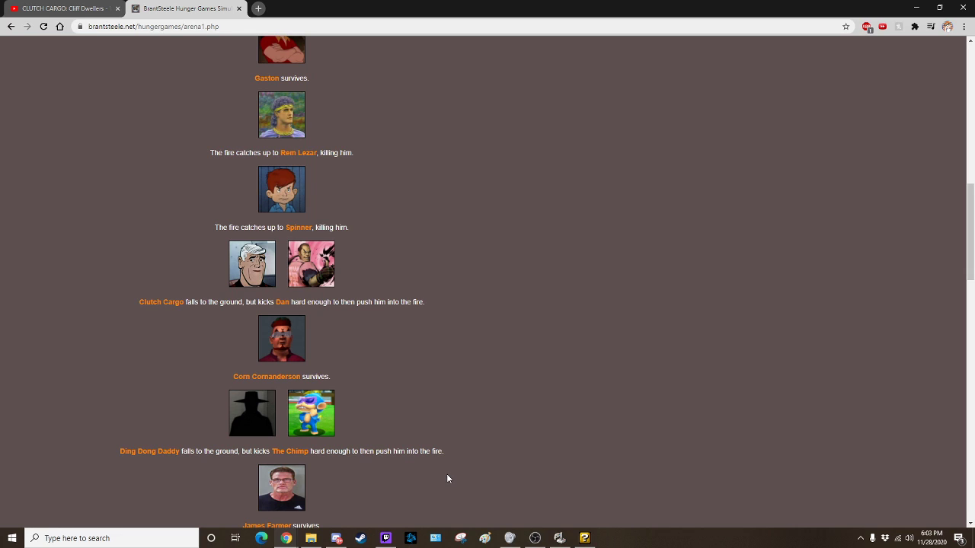
scroll(387, 470, "down", 2)
scroll(369, 461, "up", 1)
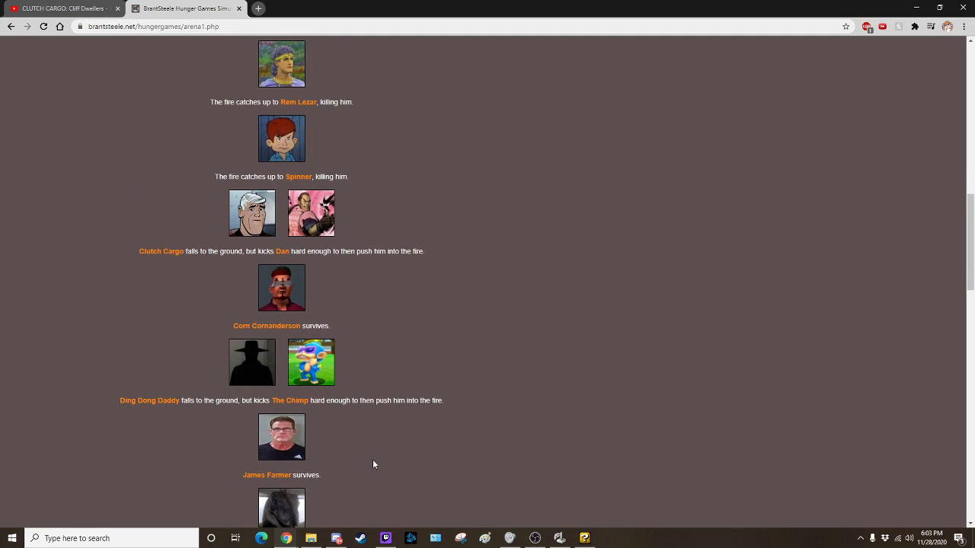
scroll(373, 460, "down", 1)
scroll(374, 454, "down", 1)
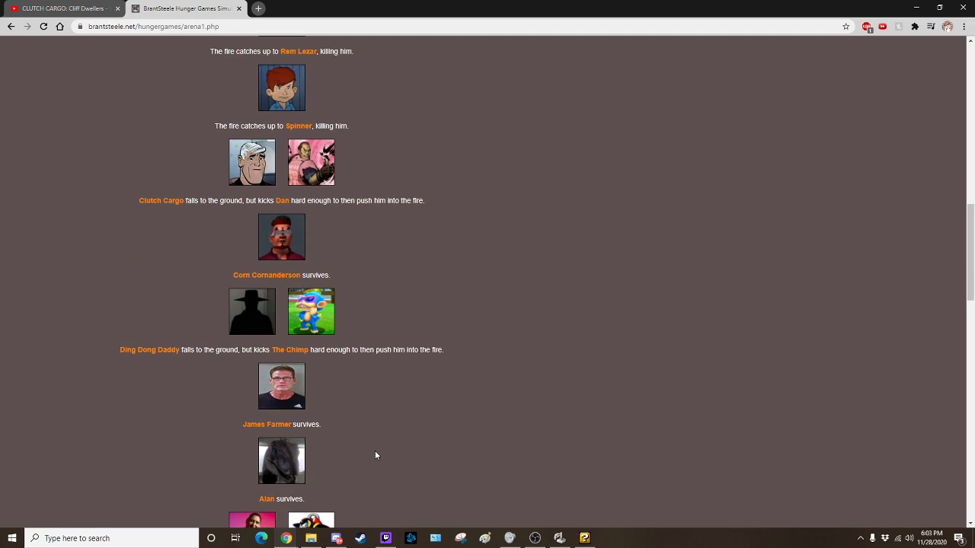
scroll(375, 450, "down", 1)
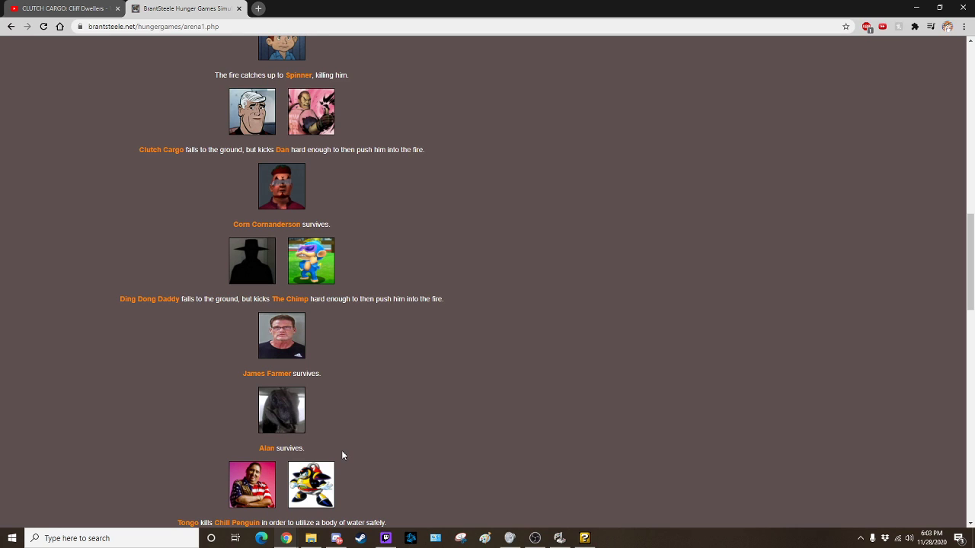
scroll(342, 454, "down", 1)
scroll(344, 452, "down", 1)
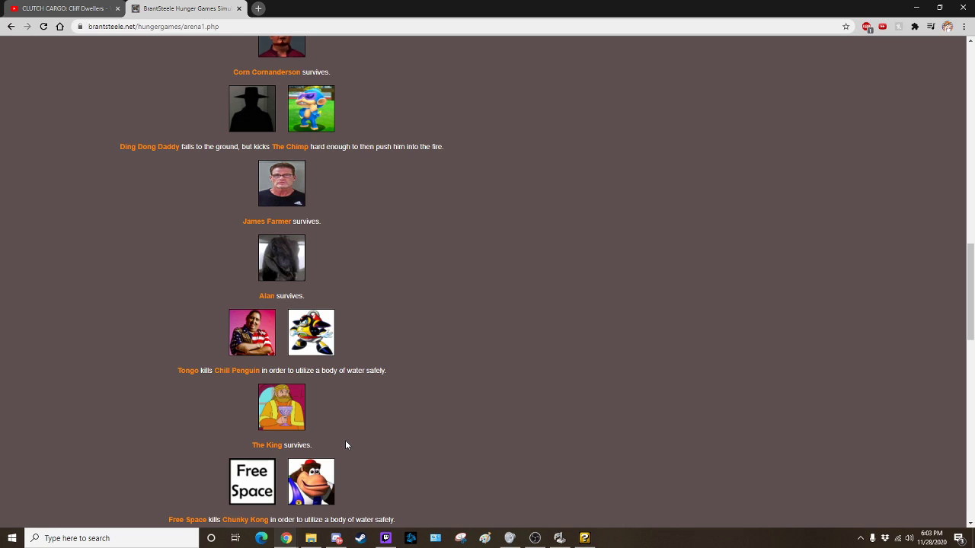
scroll(346, 440, "down", 2)
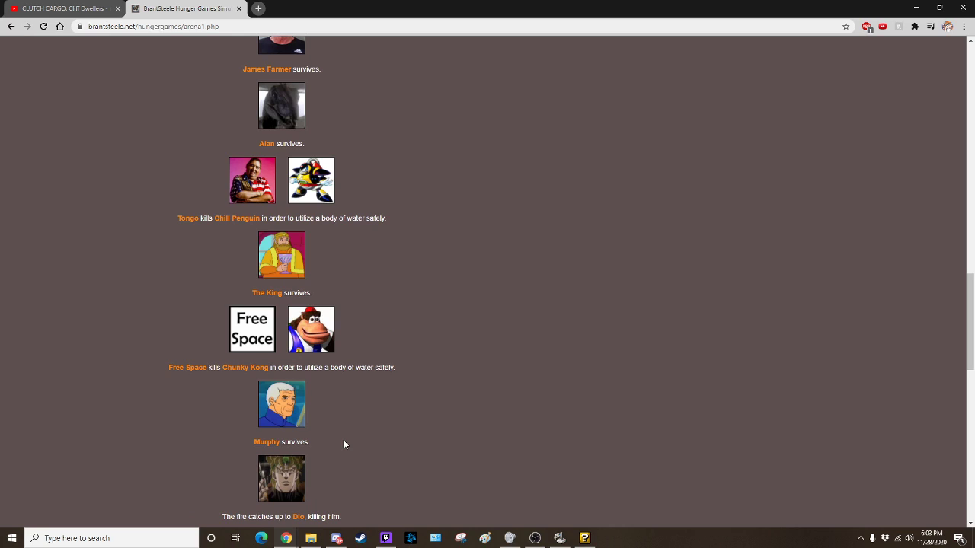
scroll(344, 444, "down", 1)
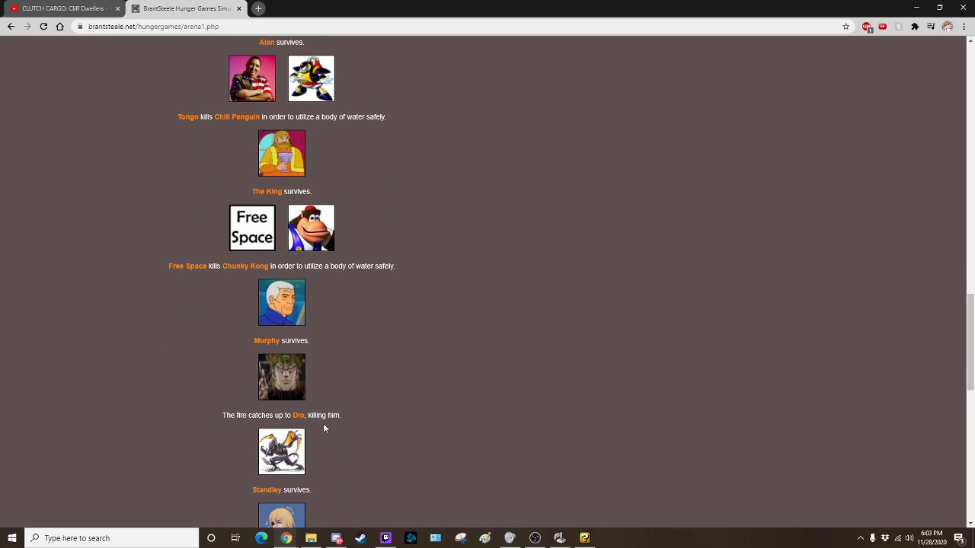
scroll(323, 426, "down", 1)
scroll(323, 427, "down", 1)
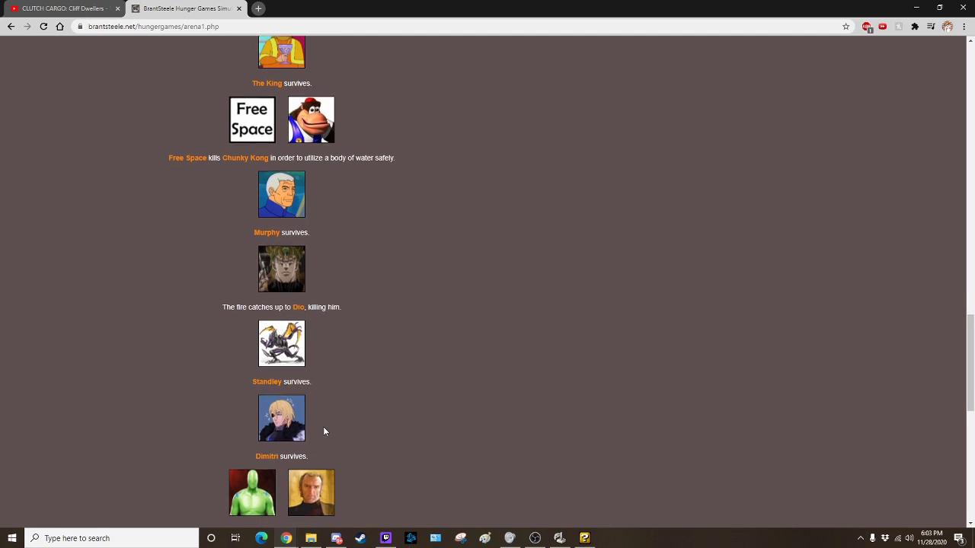
scroll(323, 426, "down", 1)
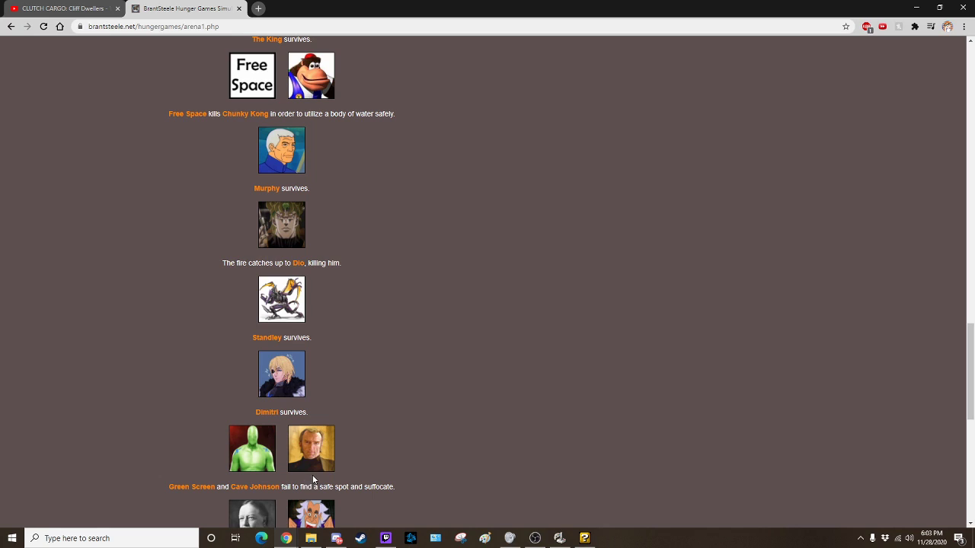
scroll(371, 467, "down", 1)
scroll(383, 465, "down", 1)
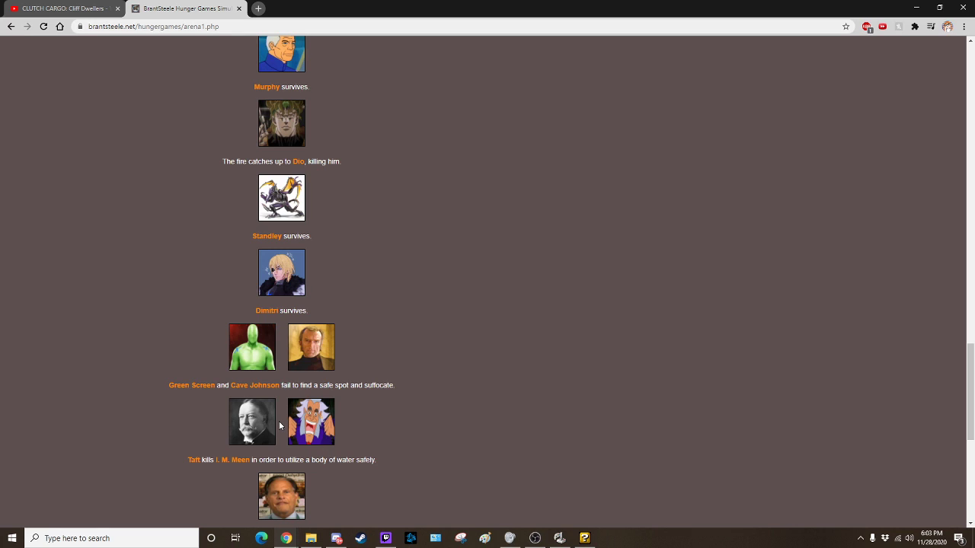
scroll(279, 421, "down", 1)
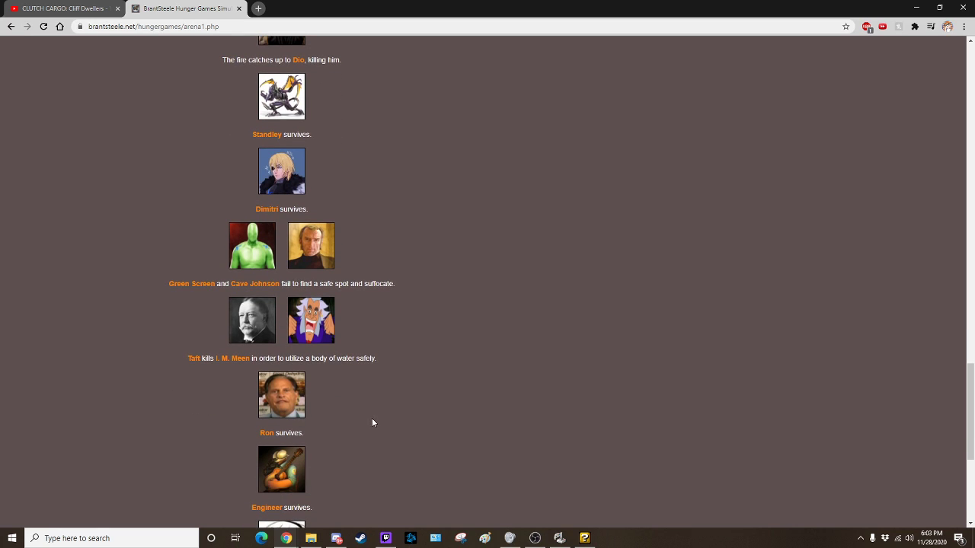
scroll(308, 414, "down", 1)
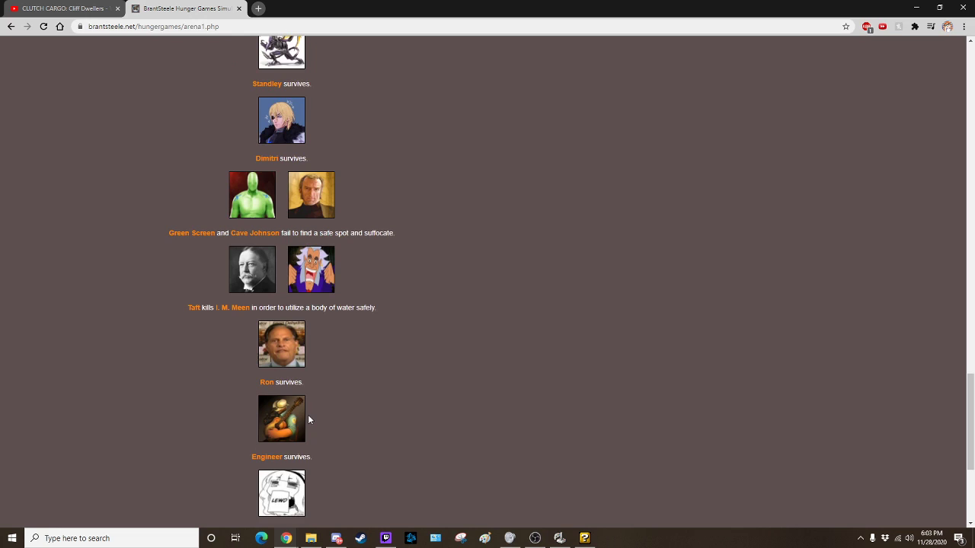
scroll(308, 415, "down", 1)
scroll(356, 373, "down", 1)
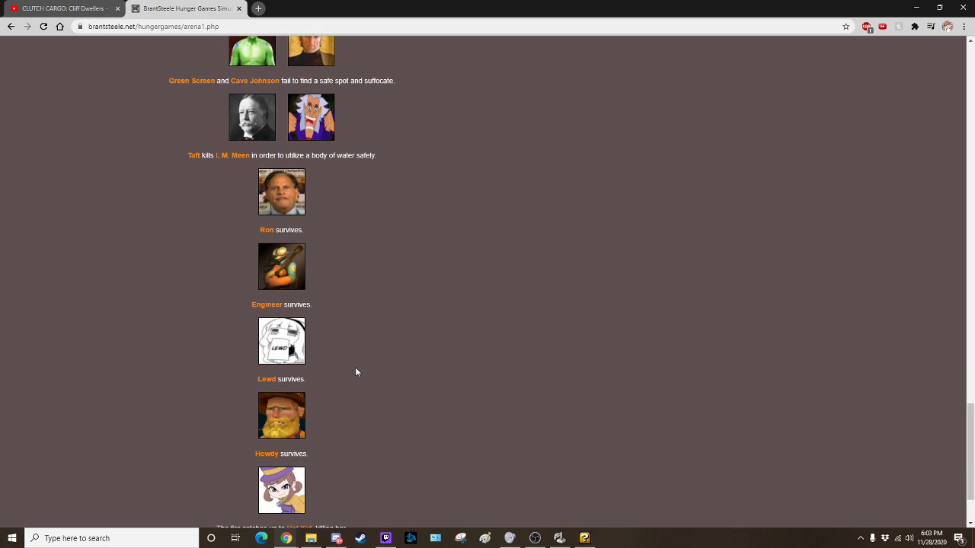
scroll(354, 371, "down", 1)
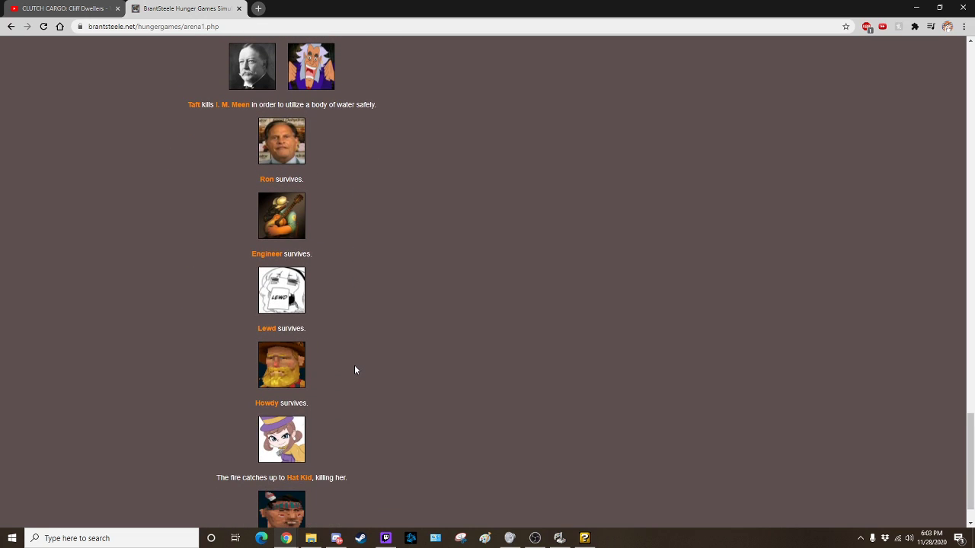
scroll(354, 369, "down", 1)
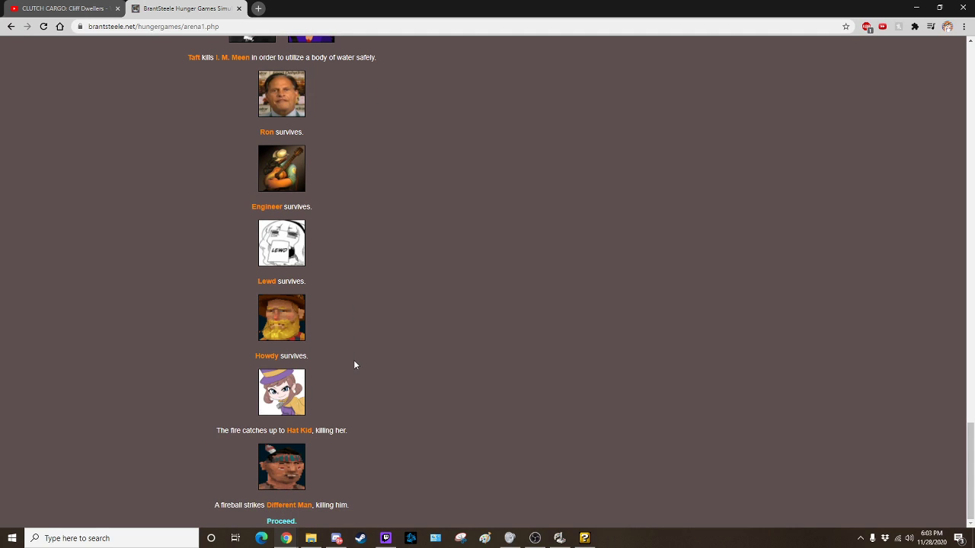
left_click(279, 521)
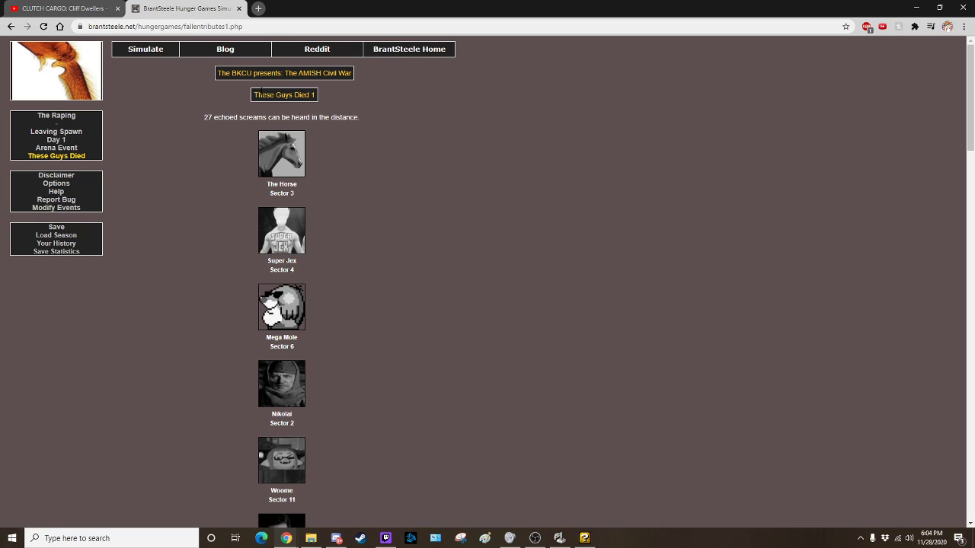
left_click_drag(261, 95, 255, 96)
left_click(342, 101)
scroll(321, 159, "down", 2)
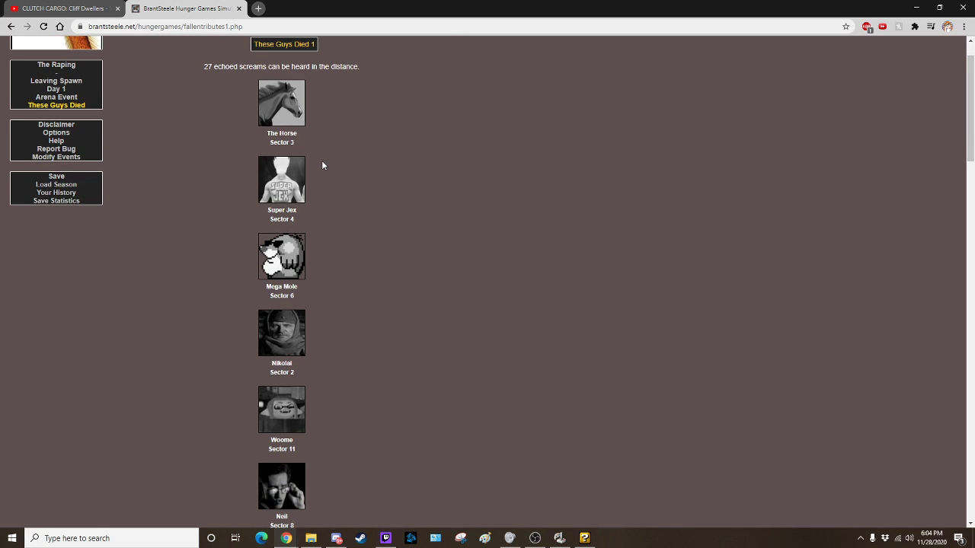
scroll(321, 160, "down", 2)
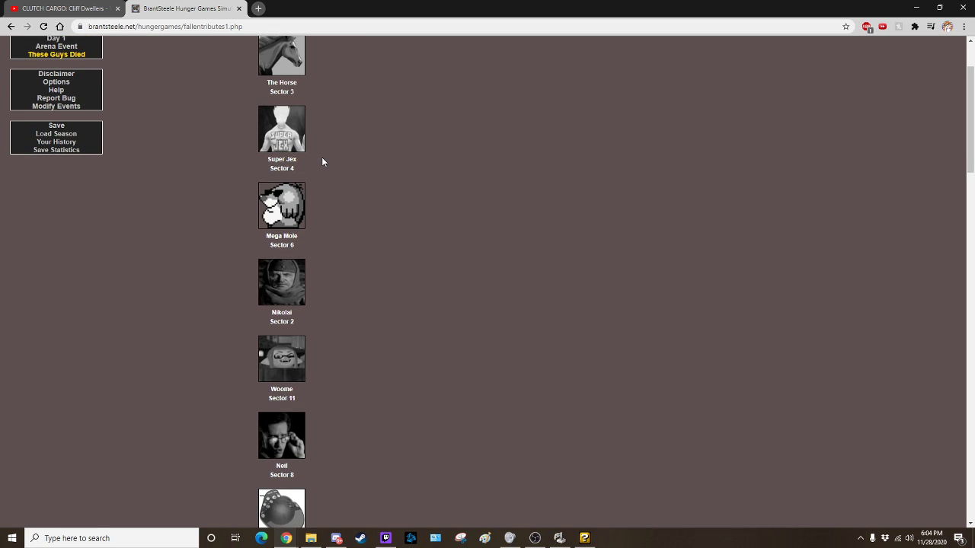
scroll(323, 161, "down", 2)
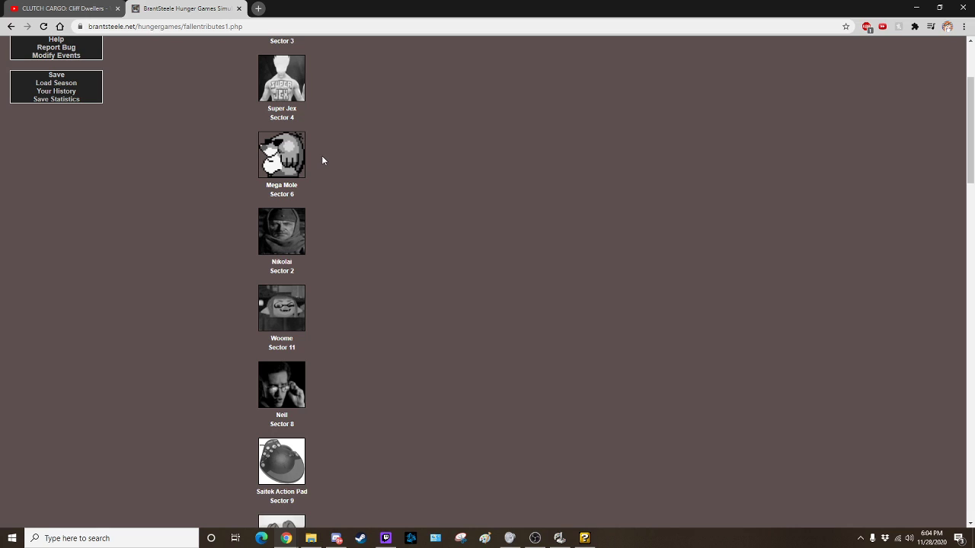
scroll(322, 159, "down", 2)
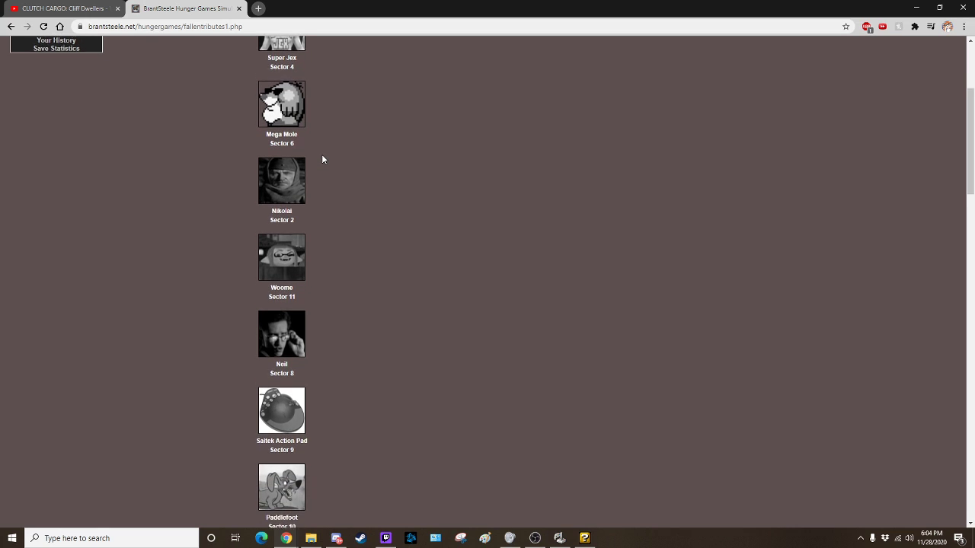
scroll(322, 159, "down", 2)
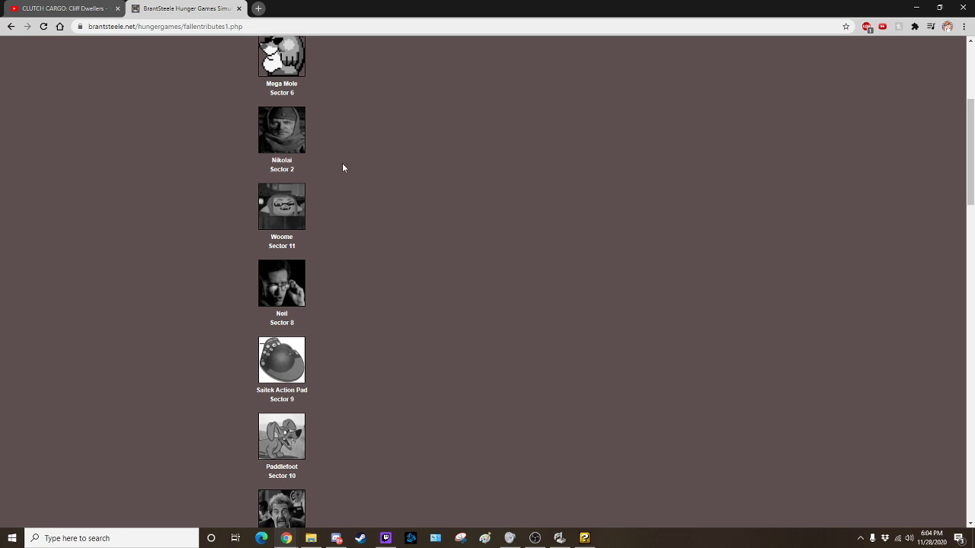
scroll(348, 358, "down", 1)
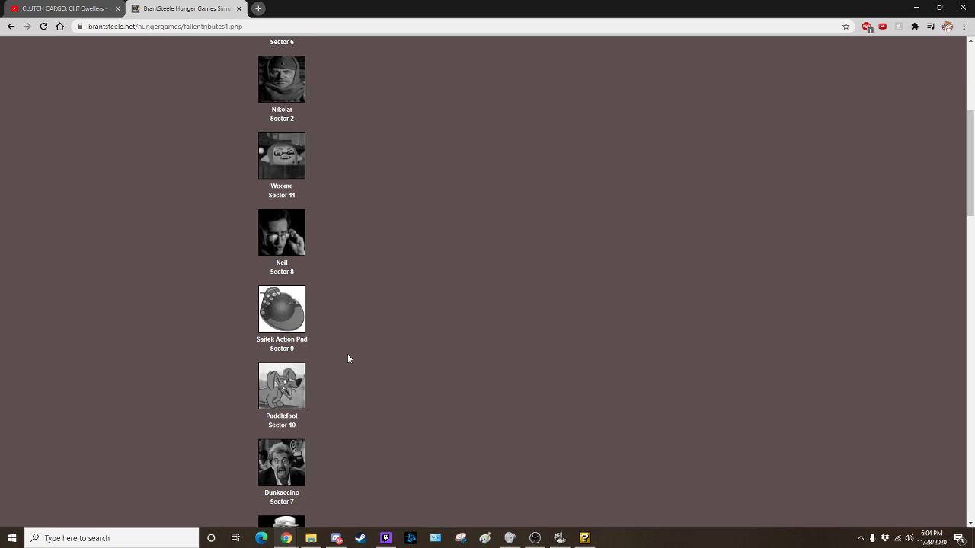
scroll(349, 350, "down", 1)
scroll(348, 349, "down", 2)
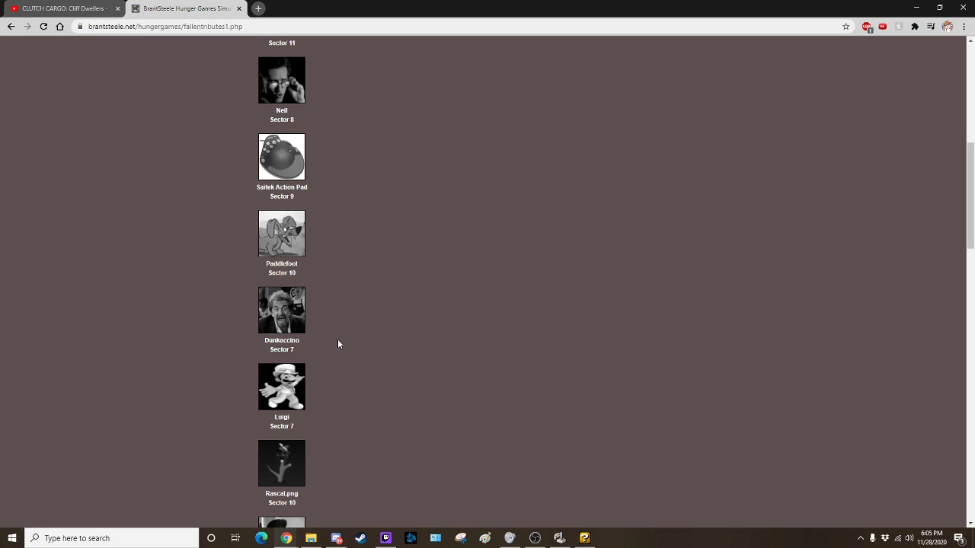
scroll(317, 339, "down", 1)
scroll(317, 339, "down", 1)
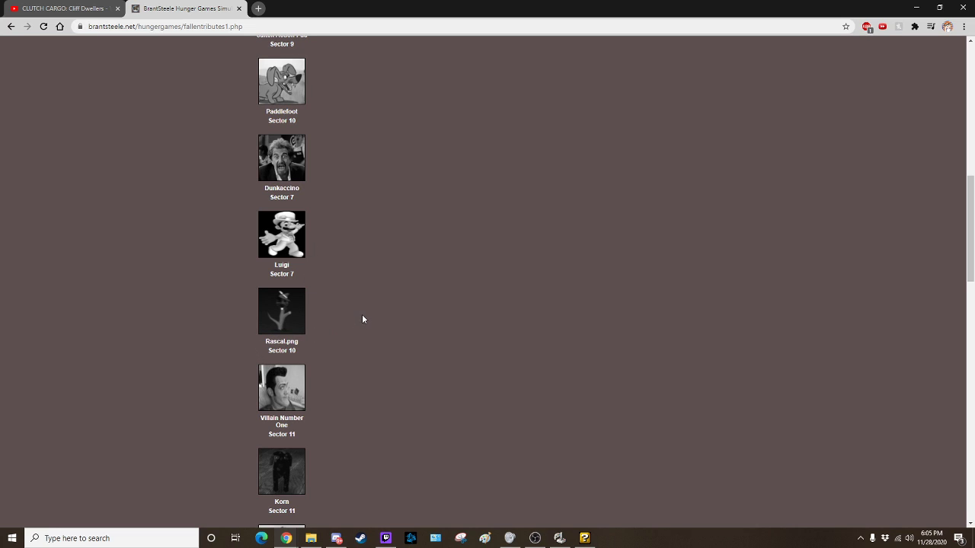
scroll(363, 310, "down", 1)
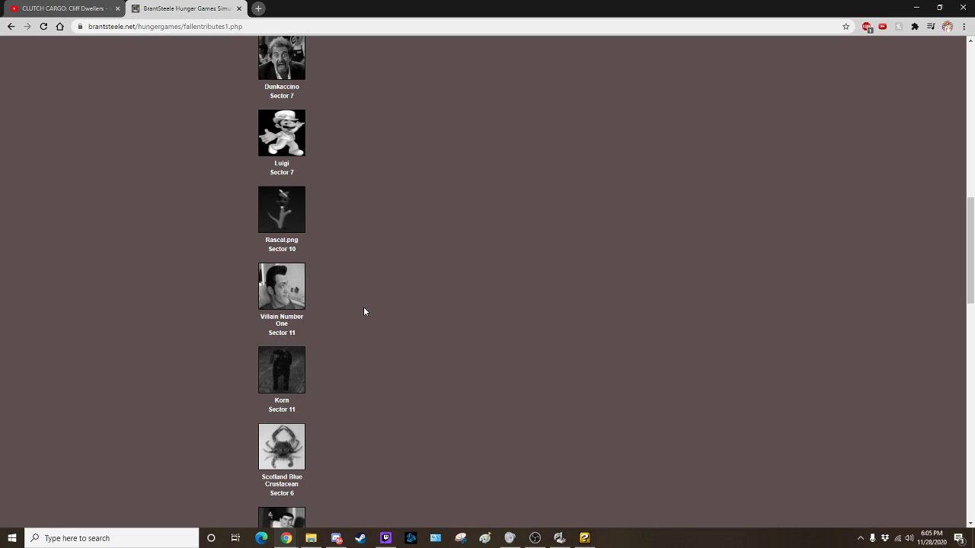
scroll(365, 311, "down", 1)
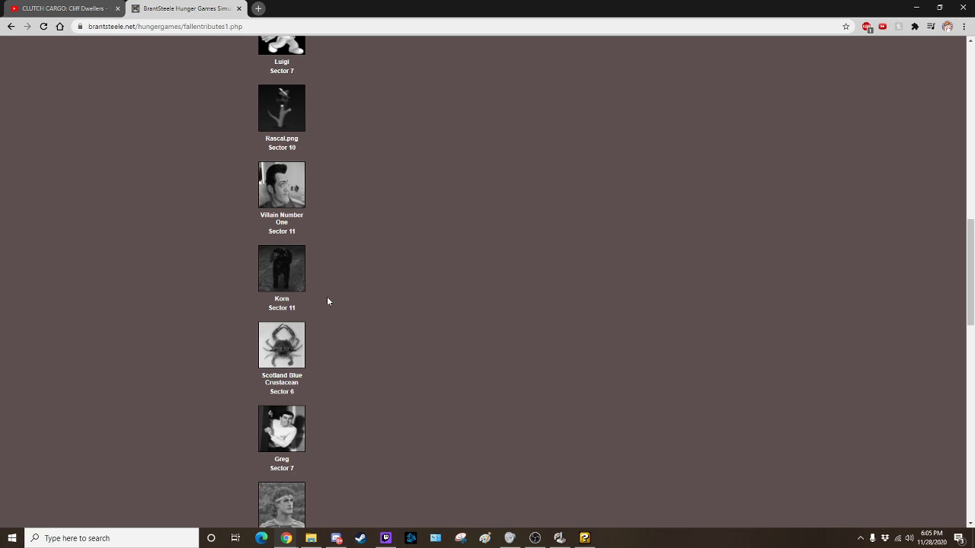
scroll(355, 340, "down", 1)
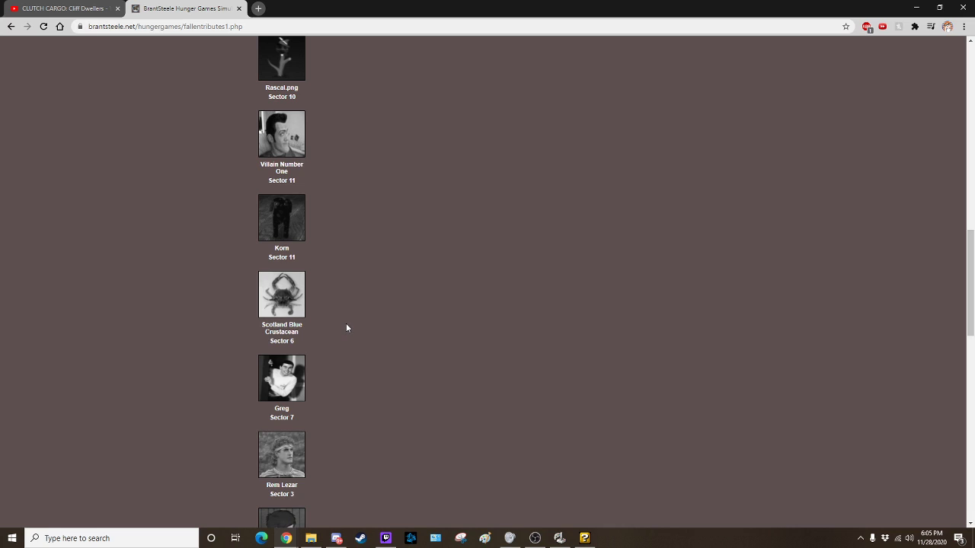
scroll(351, 326, "down", 1)
scroll(351, 326, "down", 1)
scroll(351, 326, "down", 1)
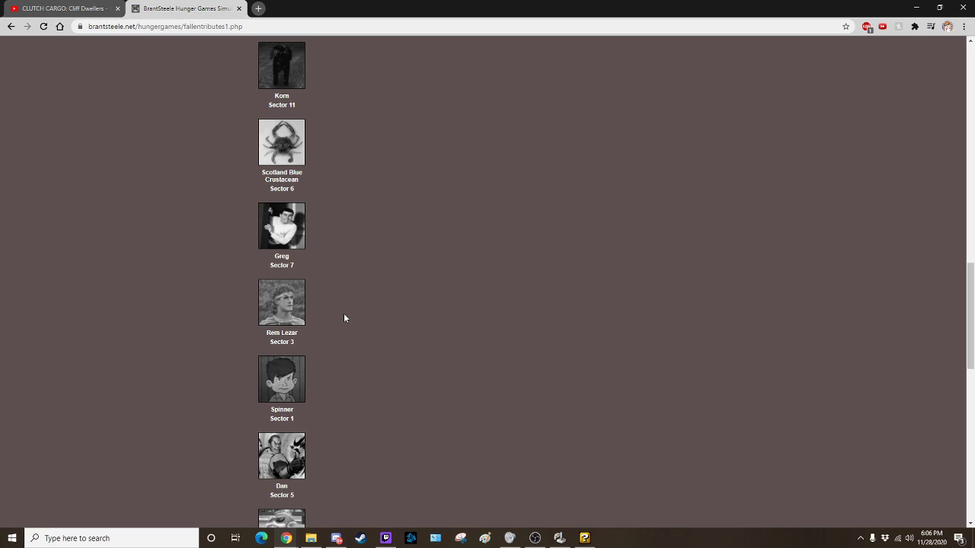
scroll(344, 317, "down", 1)
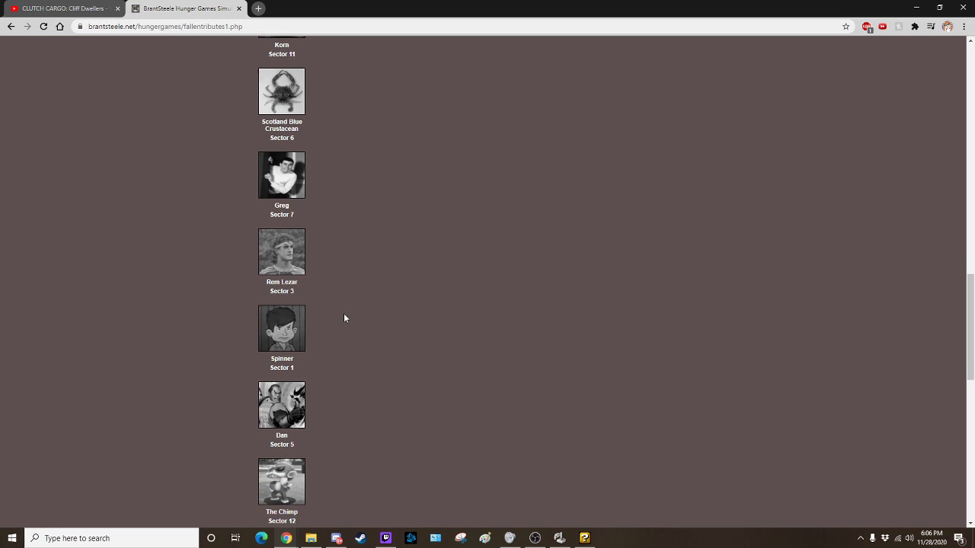
scroll(344, 317, "down", 2)
scroll(344, 317, "down", 1)
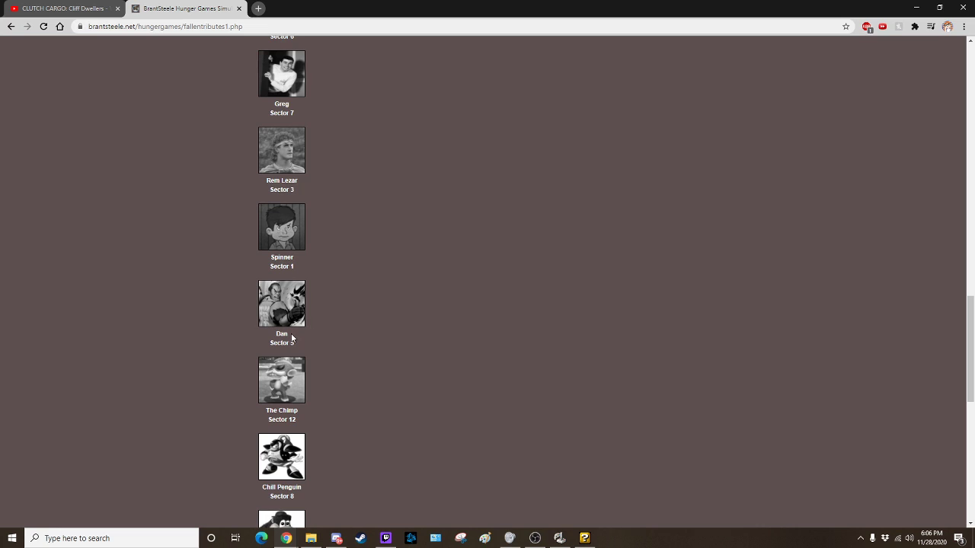
scroll(303, 326, "down", 1)
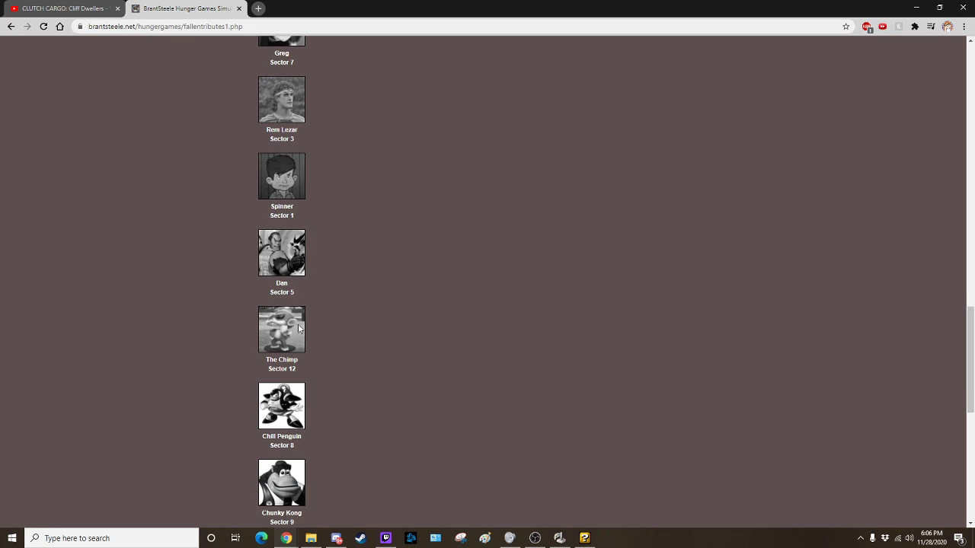
scroll(348, 338, "down", 1)
scroll(348, 338, "down", 1)
scroll(349, 337, "down", 1)
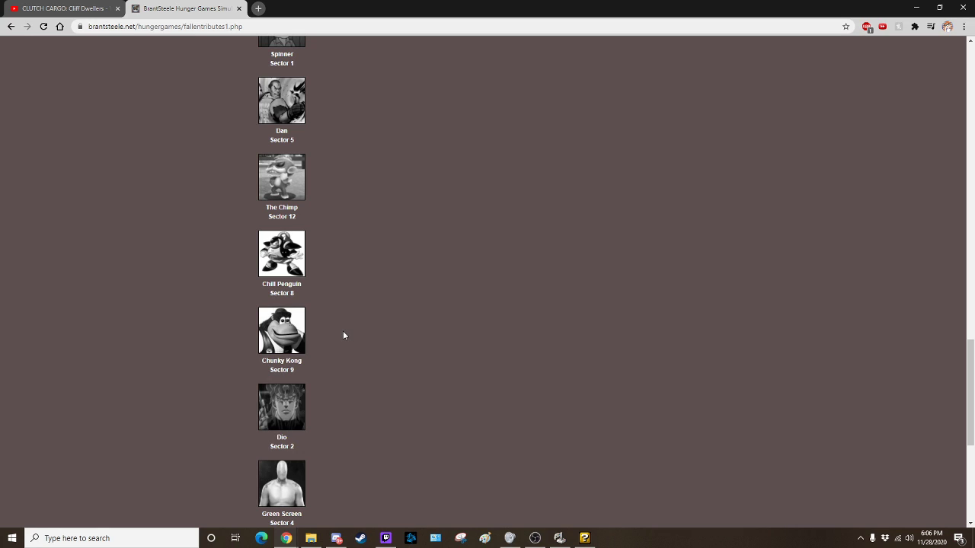
scroll(343, 330, "down", 1)
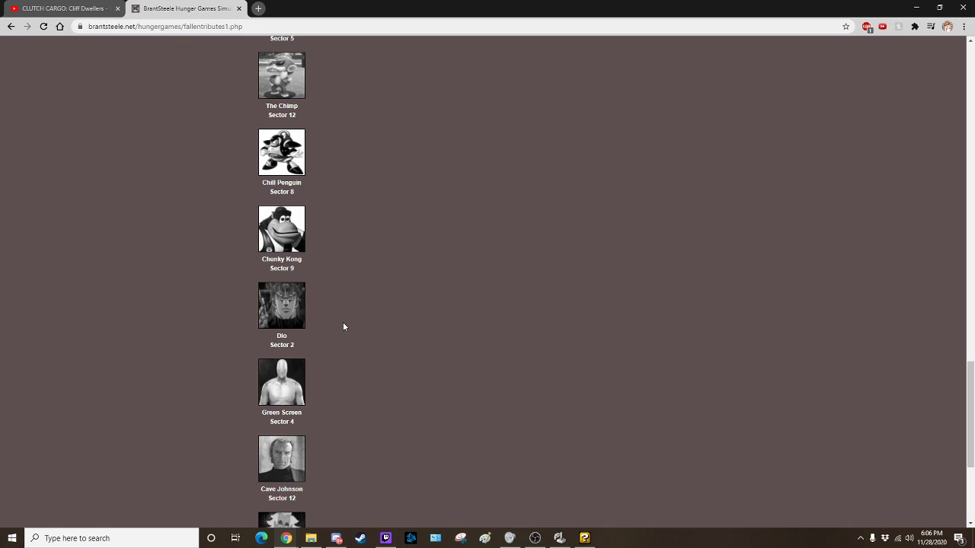
scroll(343, 325, "down", 1)
scroll(343, 323, "down", 2)
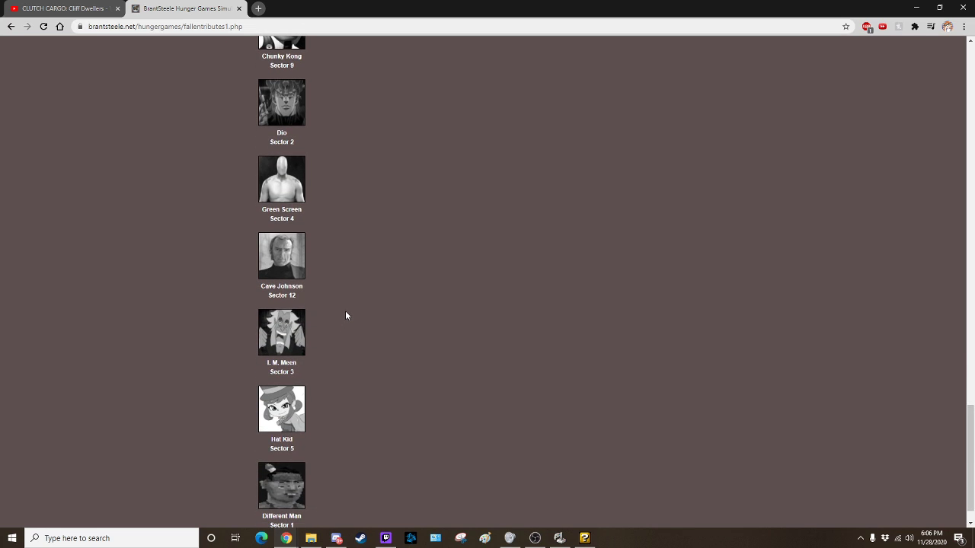
scroll(345, 310, "down", 1)
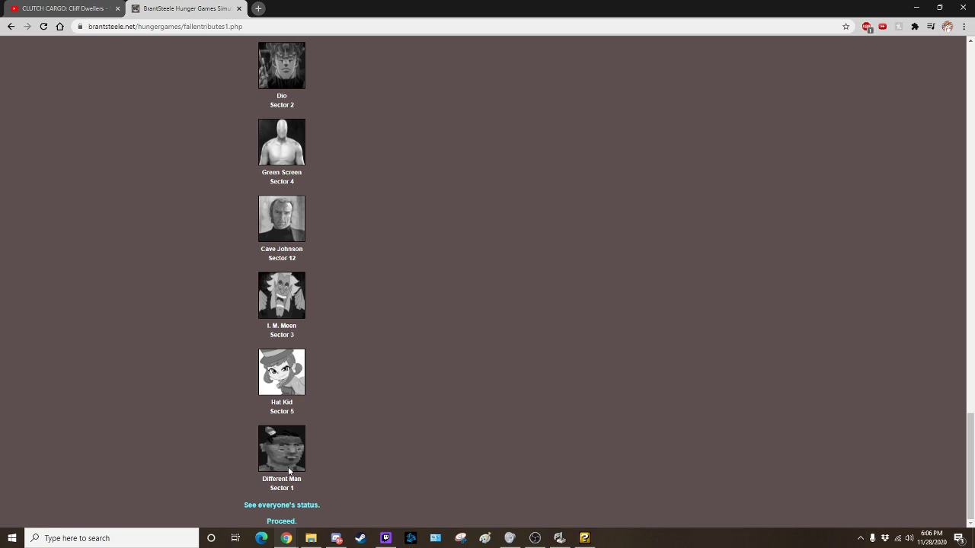
right_click(301, 506)
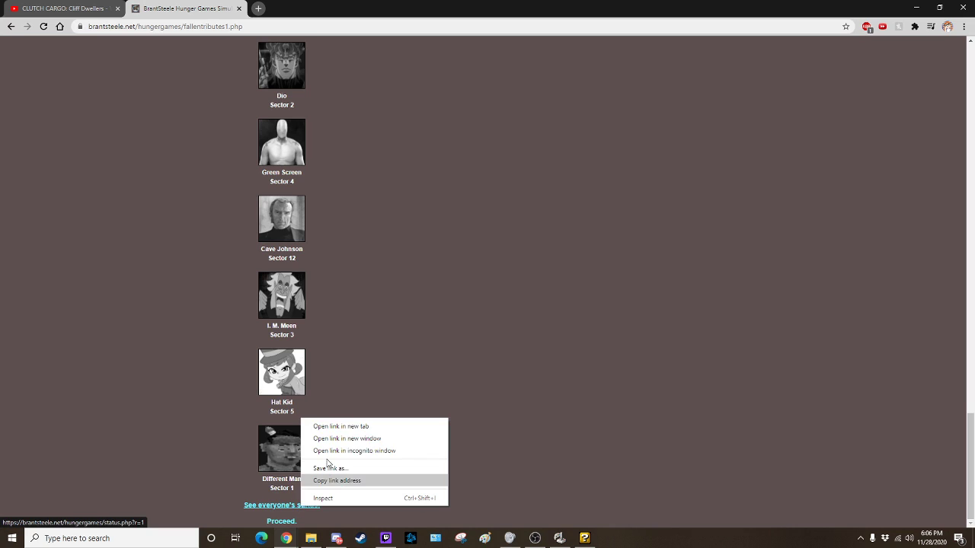
left_click(340, 427)
left_click(307, 8)
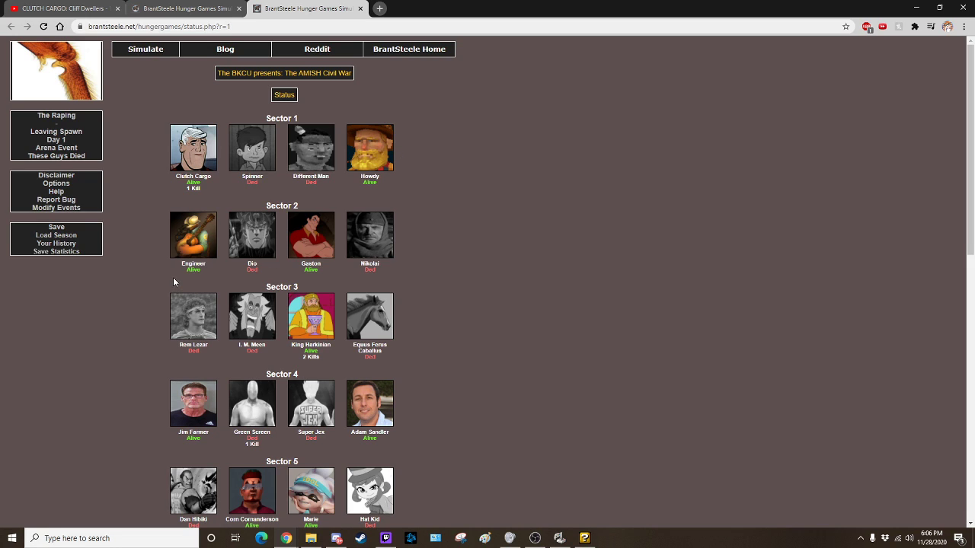
scroll(320, 312, "down", 1)
scroll(400, 353, "down", 3)
scroll(400, 353, "down", 2)
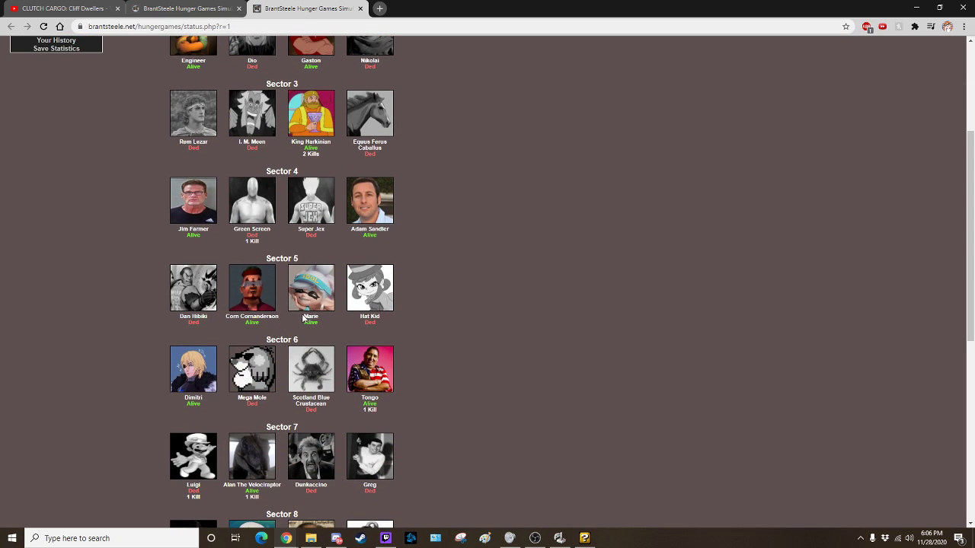
scroll(399, 367, "down", 2)
scroll(399, 367, "down", 3)
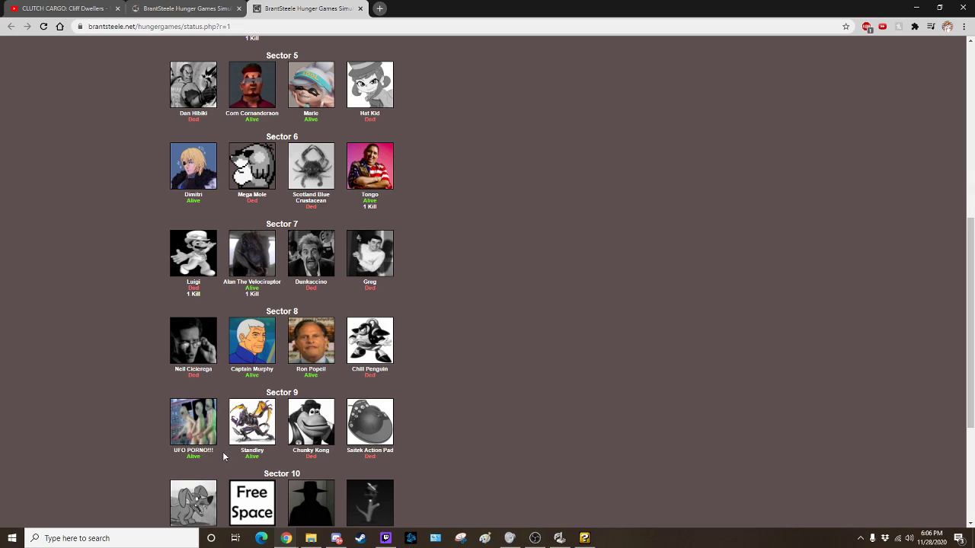
scroll(259, 440, "down", 2)
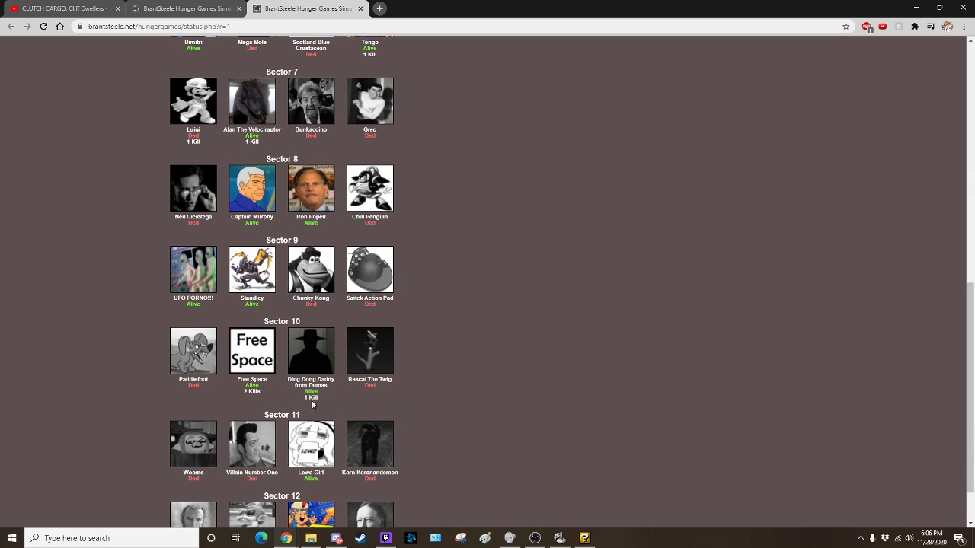
scroll(313, 404, "down", 1)
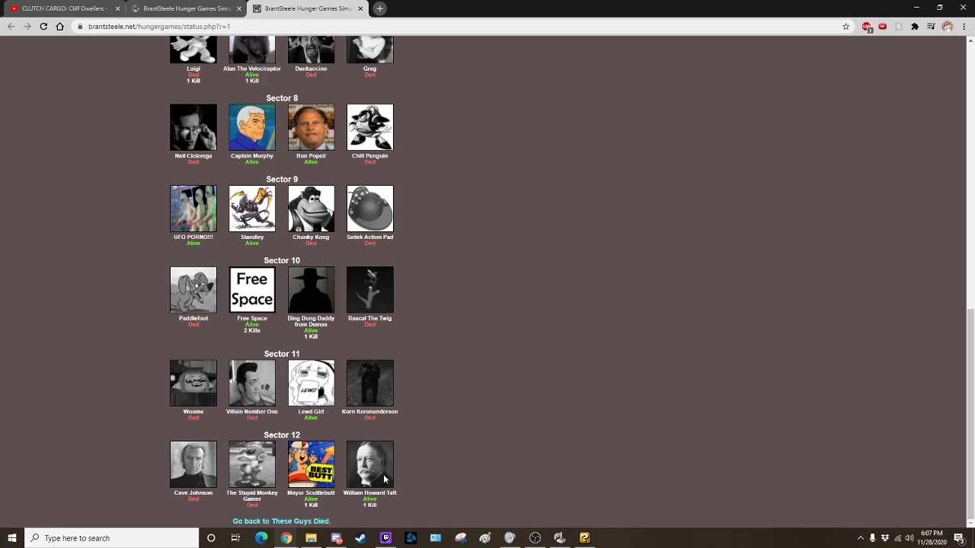
Step: Close the status tab and advance from the fallen tributes to Night 1
middle_click(318, 13)
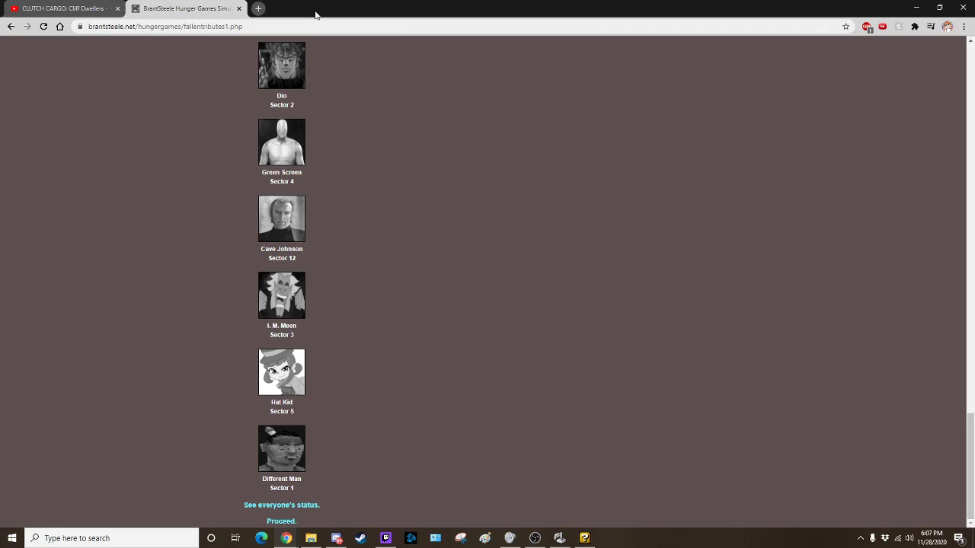
left_click(283, 522)
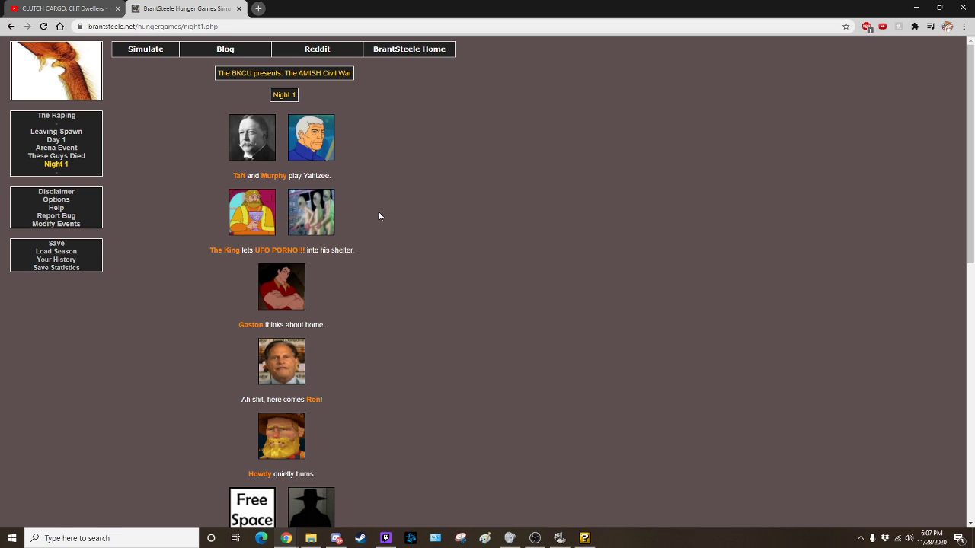
scroll(378, 217, "down", 1)
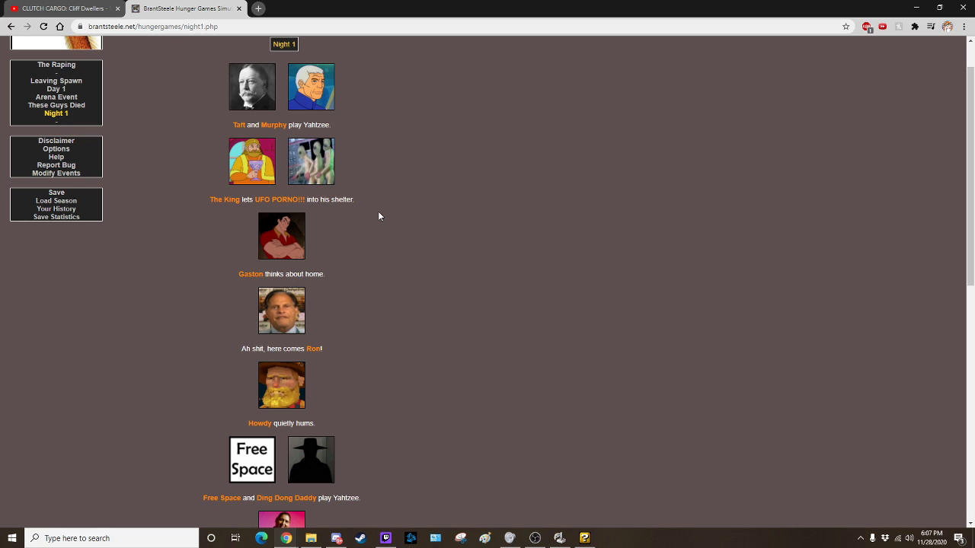
scroll(378, 211, "down", 1)
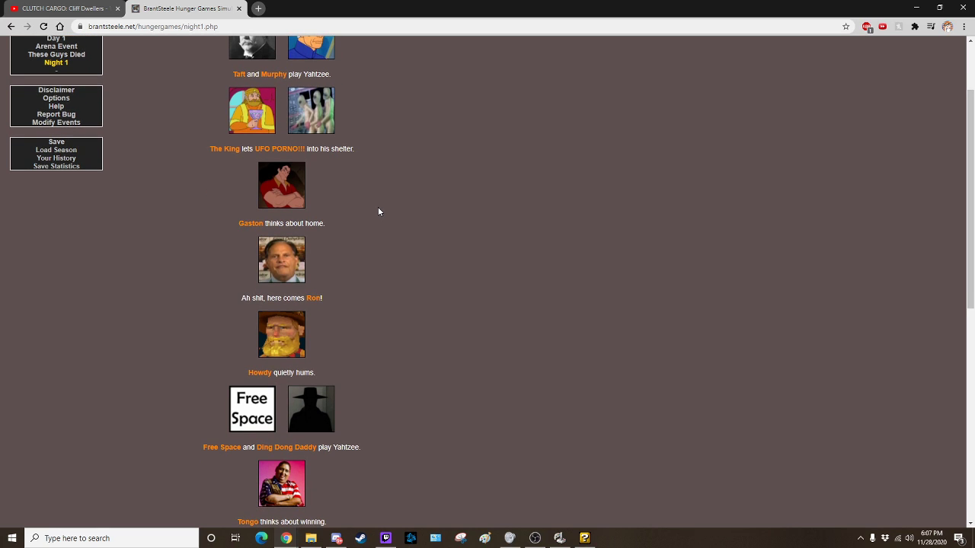
scroll(376, 206, "down", 2)
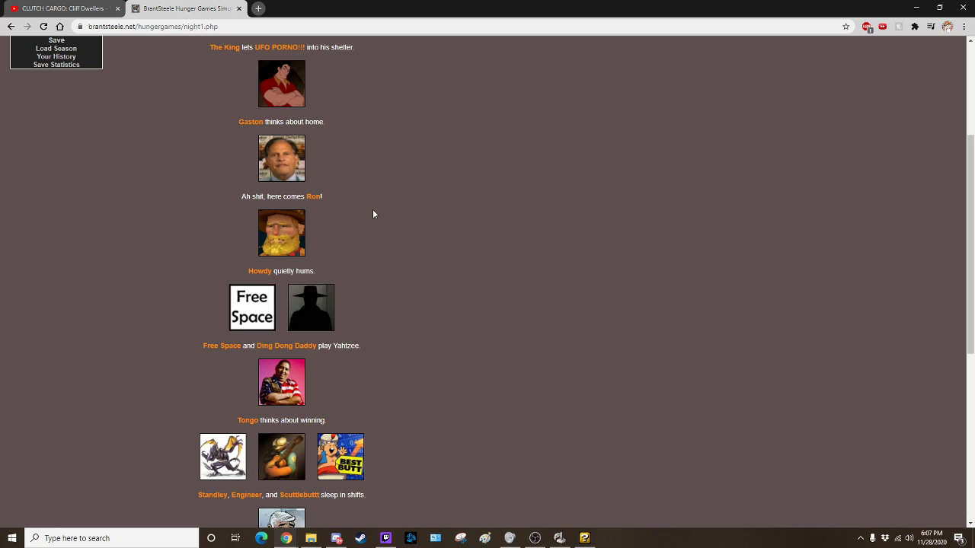
scroll(372, 209, "down", 1)
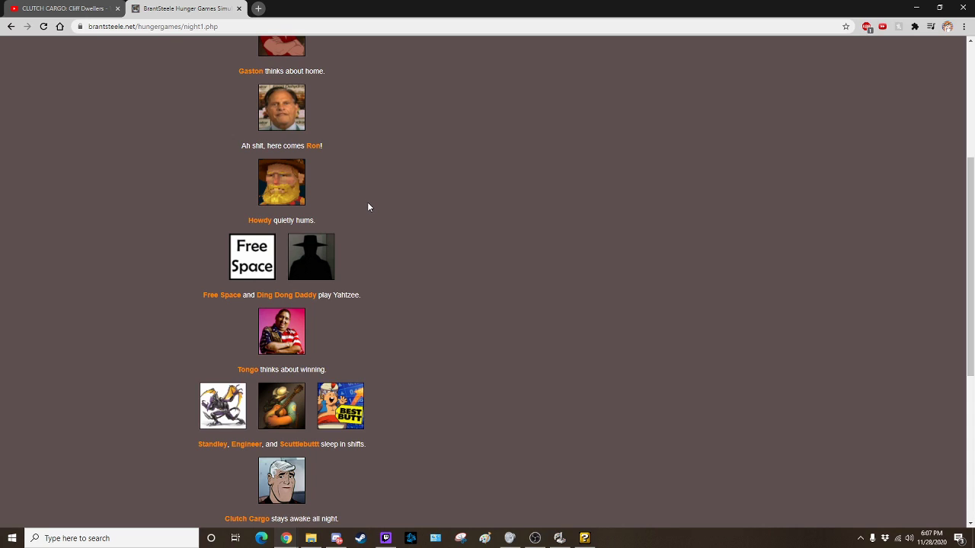
scroll(368, 204, "down", 2)
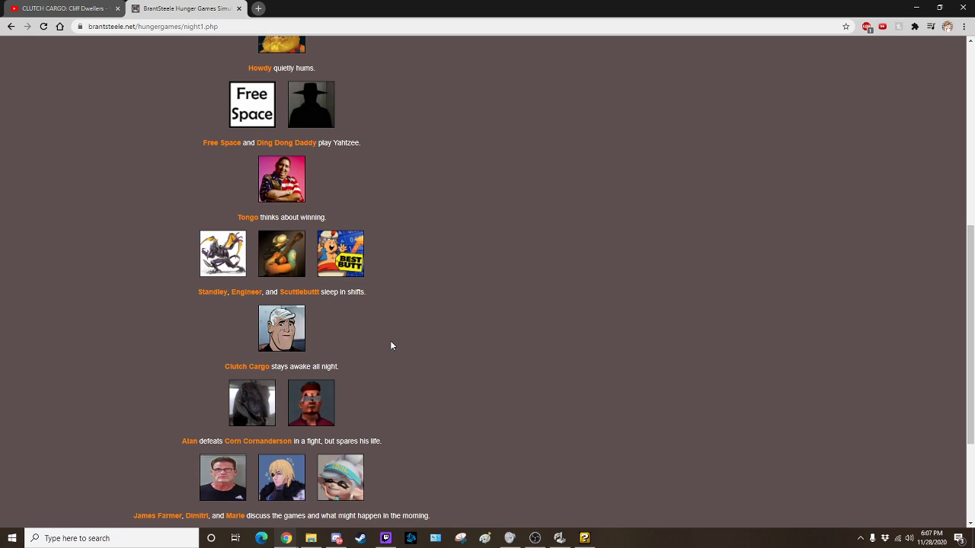
scroll(390, 343, "down", 2)
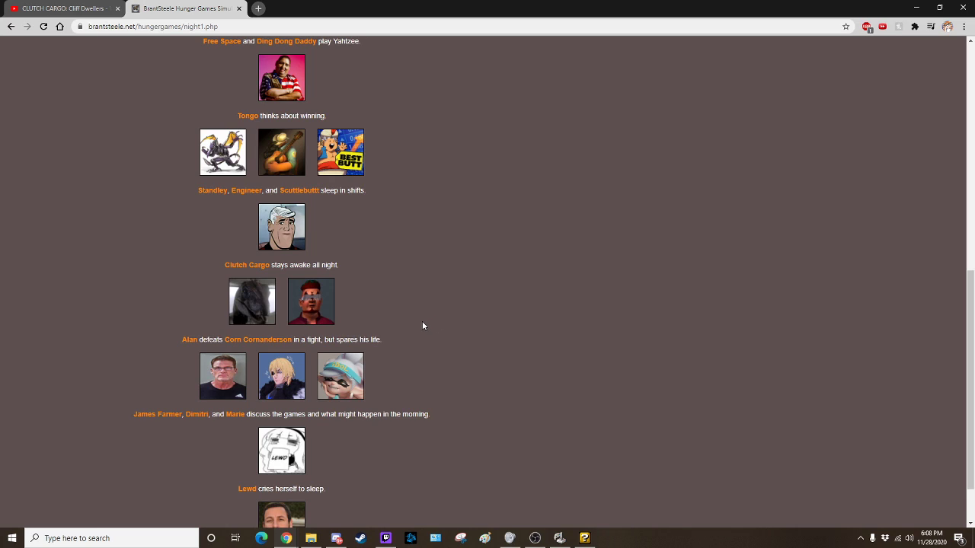
scroll(419, 330, "down", 1)
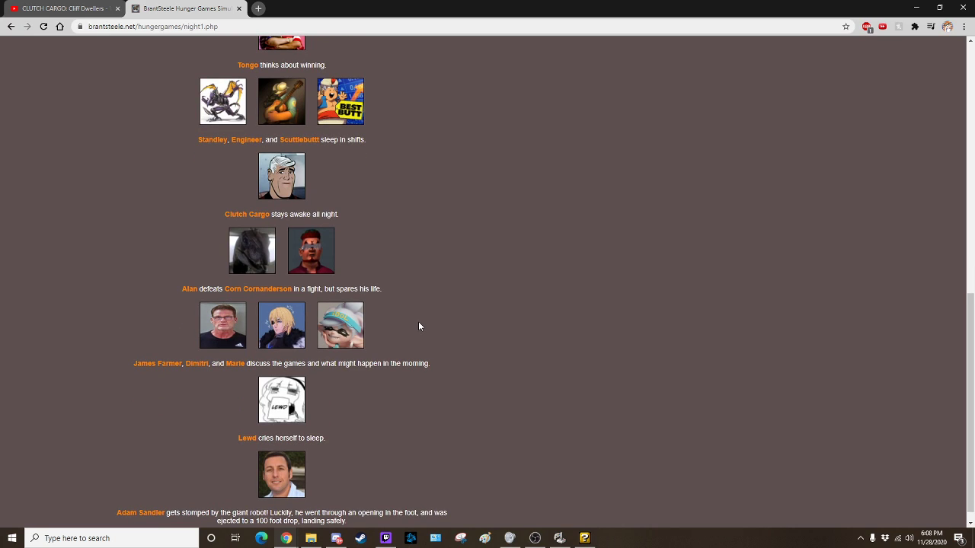
scroll(419, 321, "down", 1)
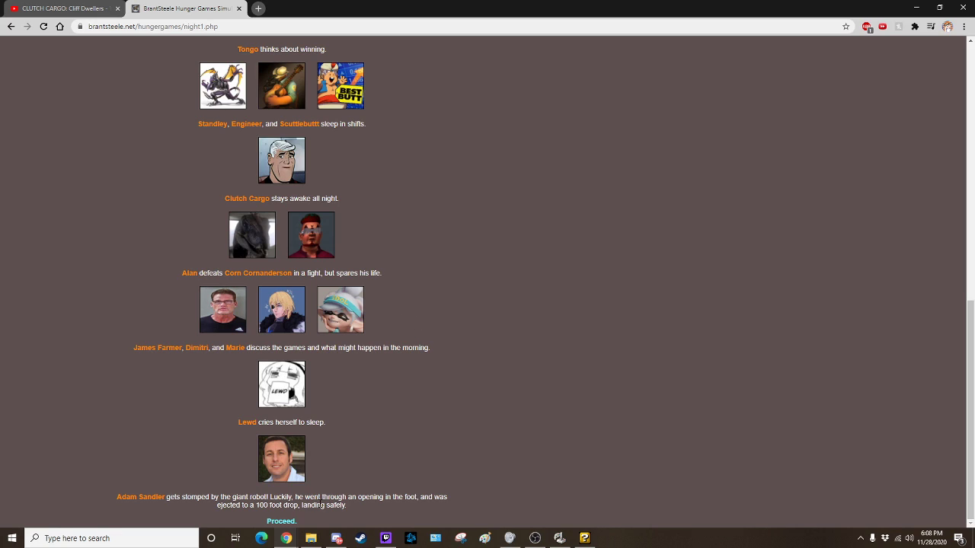
Step: Advance the season from Night 1 to the Day 2 events
left_click(281, 522)
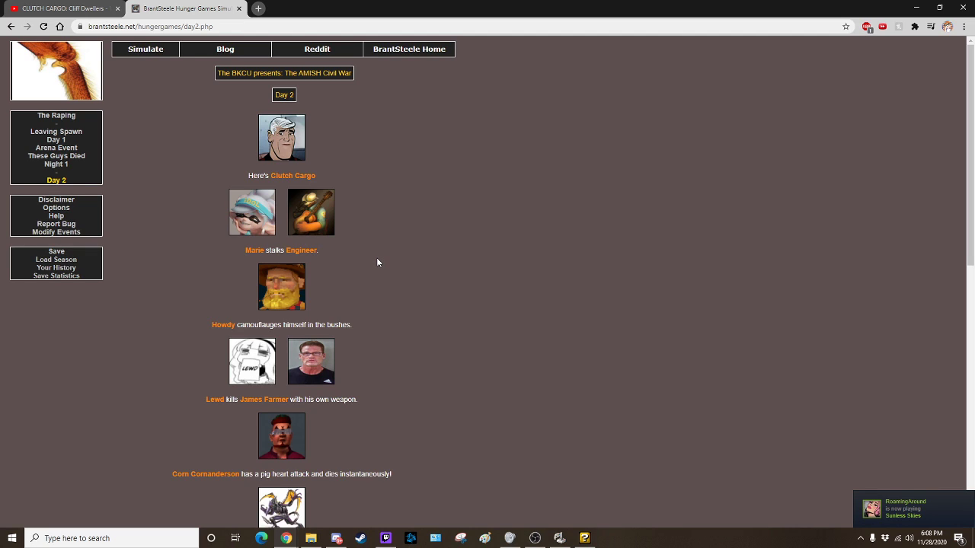
scroll(377, 262, "down", 1)
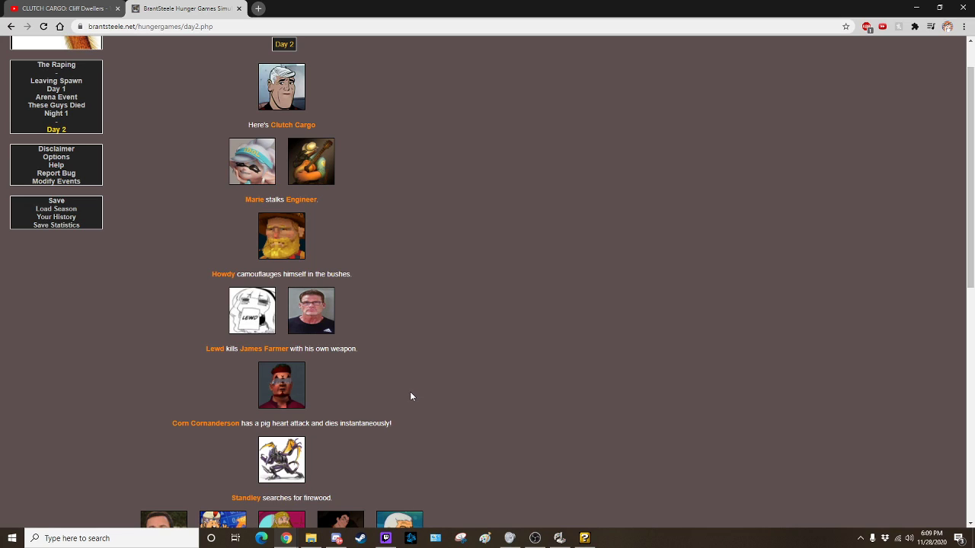
scroll(409, 395, "down", 2)
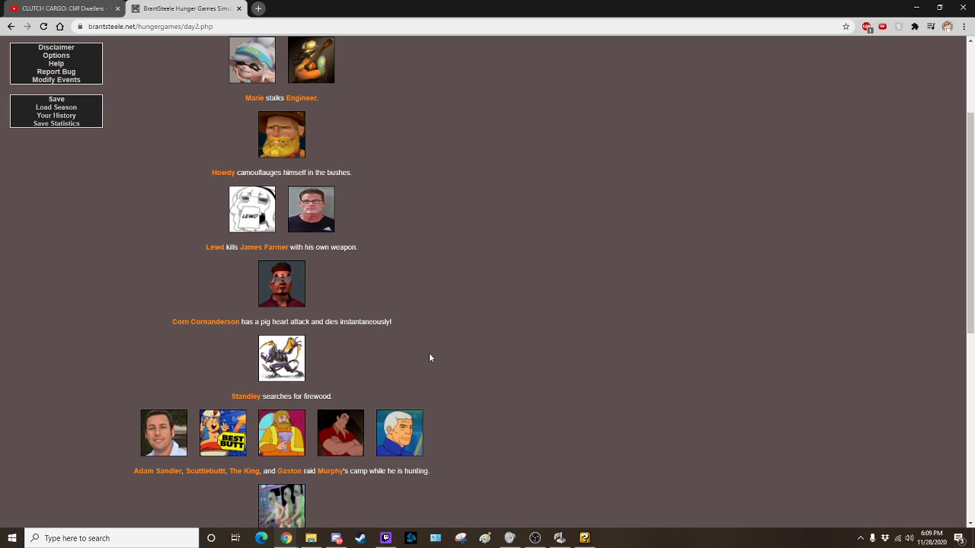
scroll(429, 353, "down", 2)
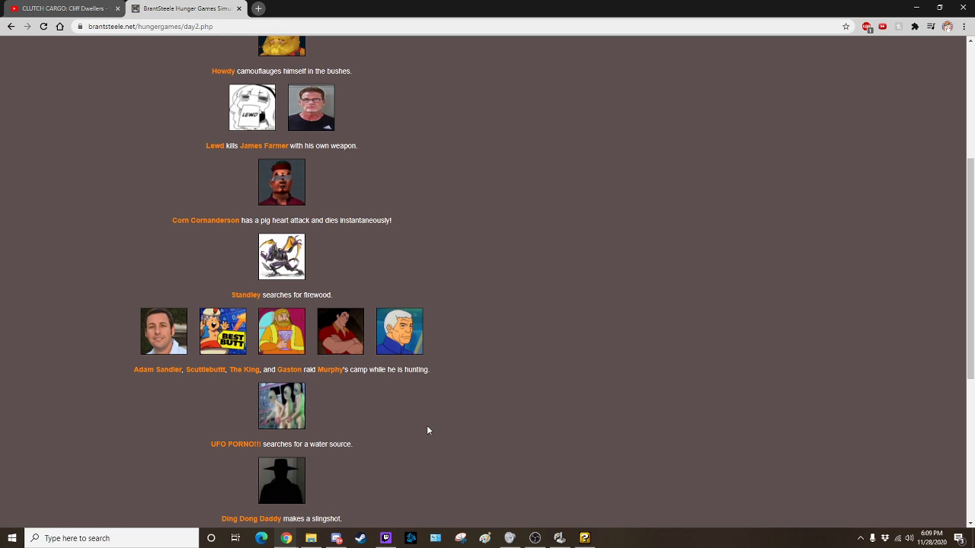
scroll(413, 429, "down", 1)
scroll(413, 429, "down", 1)
scroll(414, 433, "down", 1)
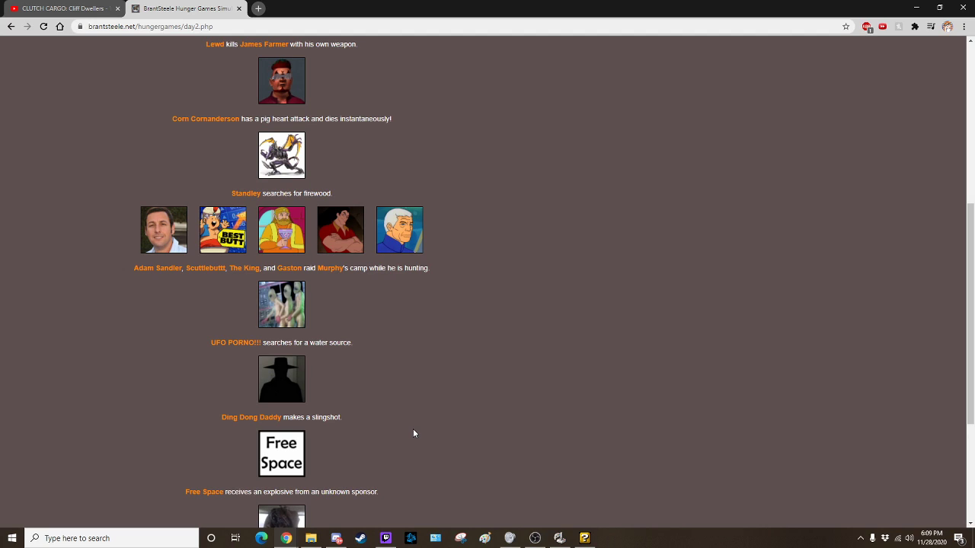
scroll(413, 434, "down", 2)
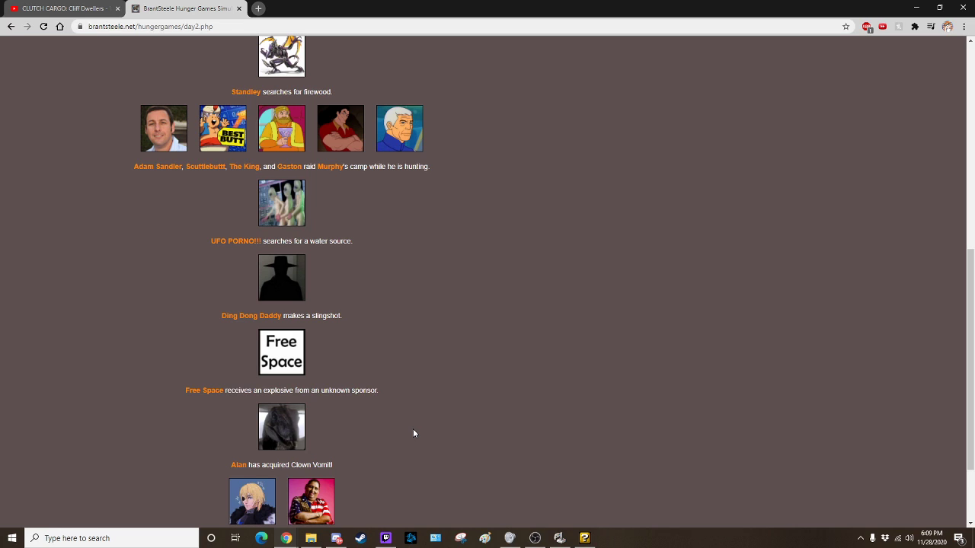
scroll(414, 433, "down", 1)
scroll(381, 385, "down", 1)
scroll(381, 380, "down", 1)
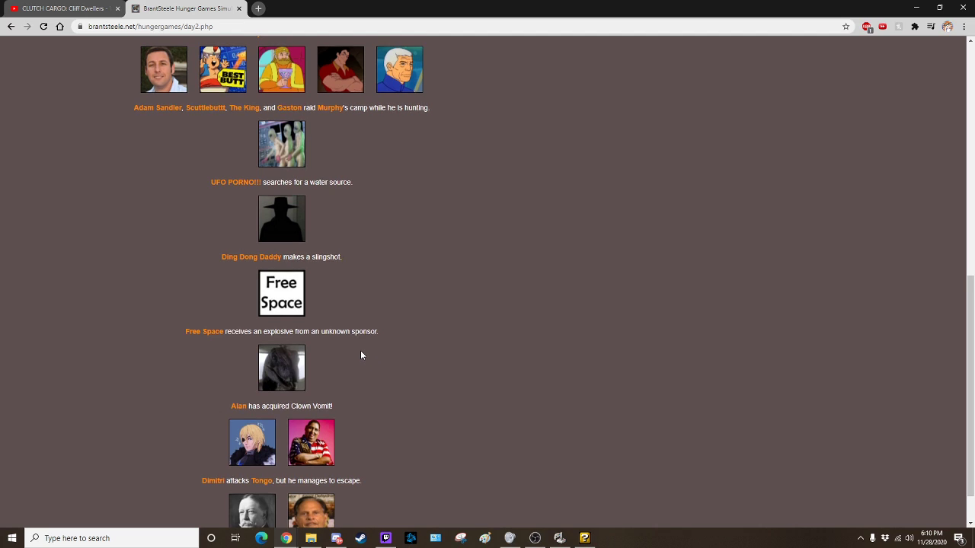
scroll(361, 355, "down", 1)
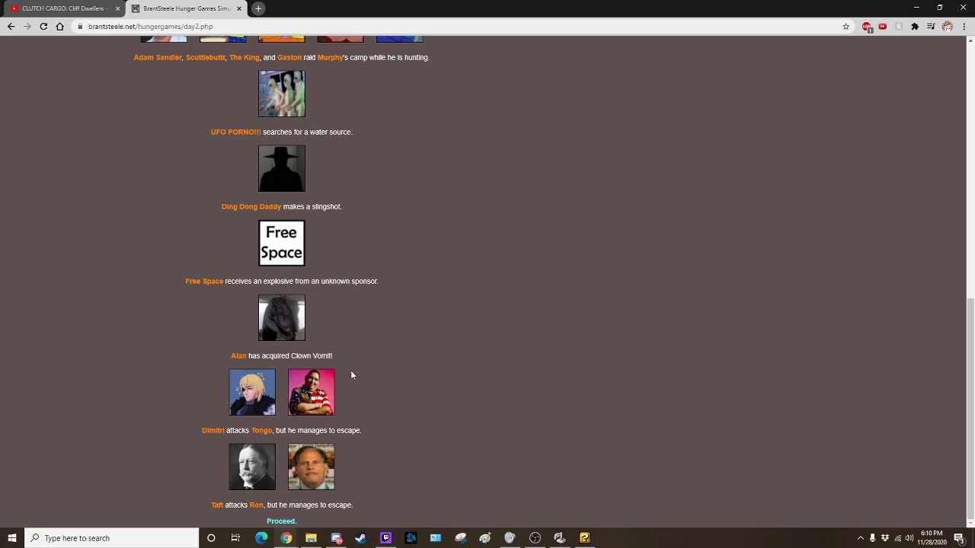
Step: View Day 2's deaths of James Farmer and Corn Cornanderson, then continue to Night 2
left_click(281, 521)
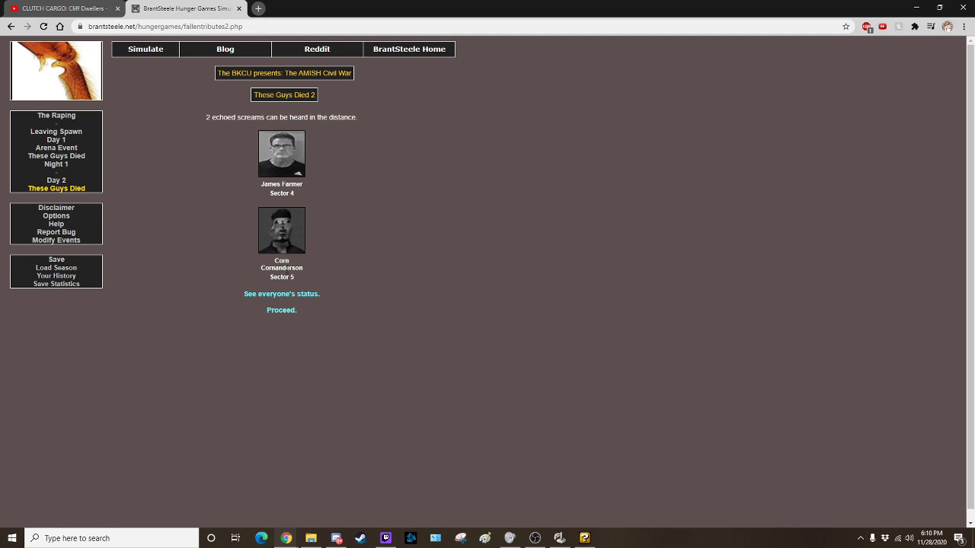
left_click(280, 310)
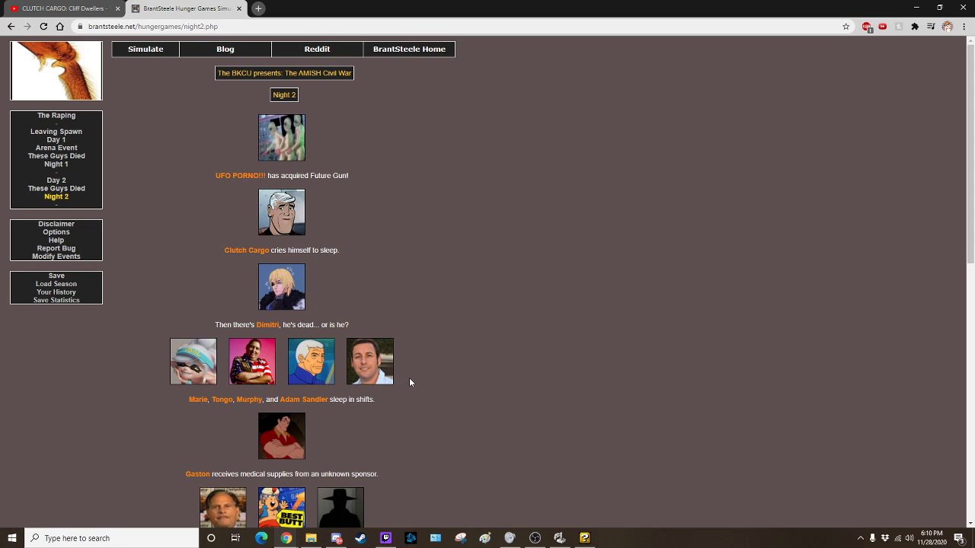
scroll(408, 378, "down", 1)
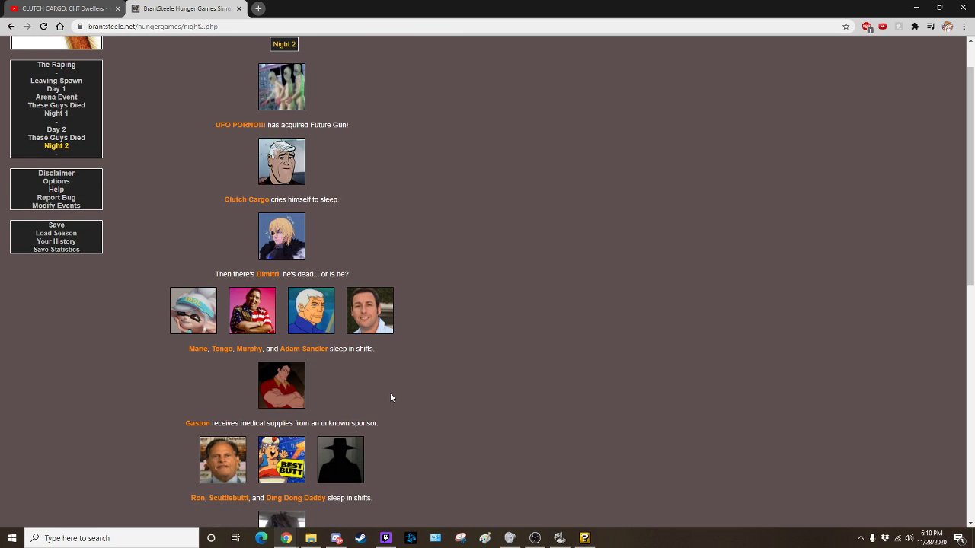
scroll(386, 388, "down", 4)
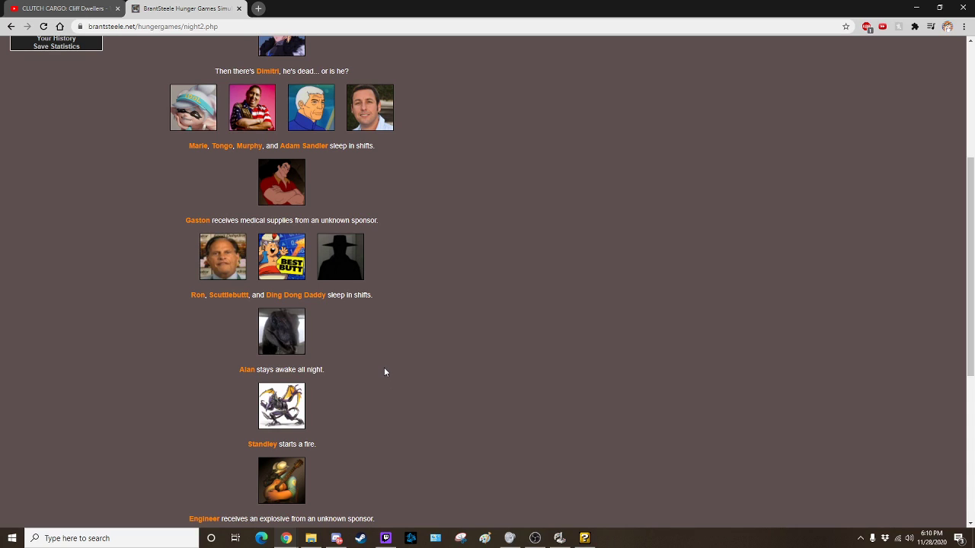
scroll(387, 373, "down", 1)
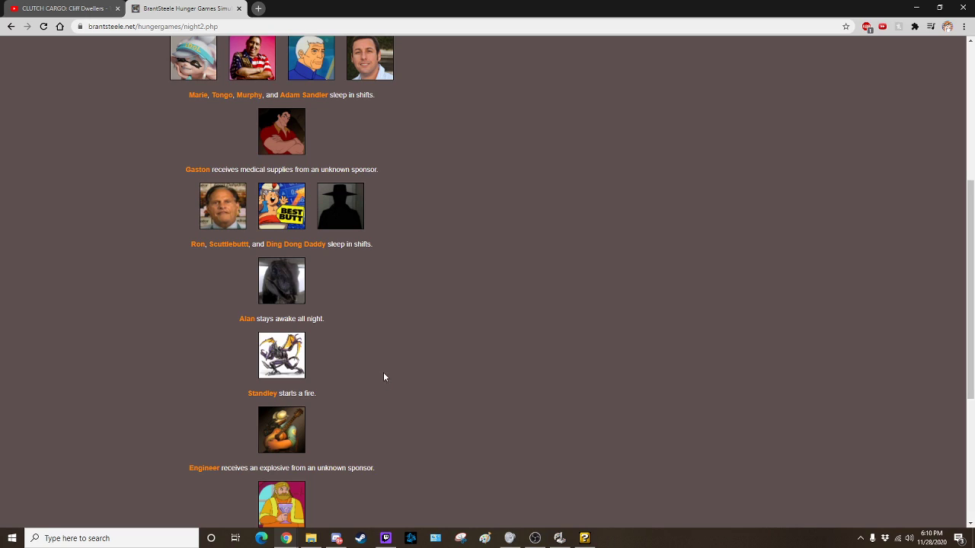
scroll(391, 388, "down", 2)
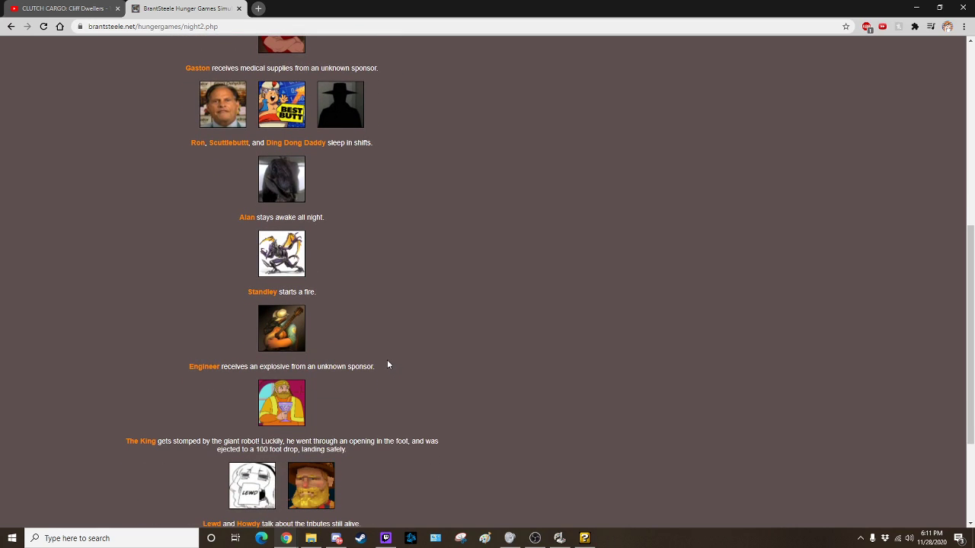
scroll(387, 365, "down", 3)
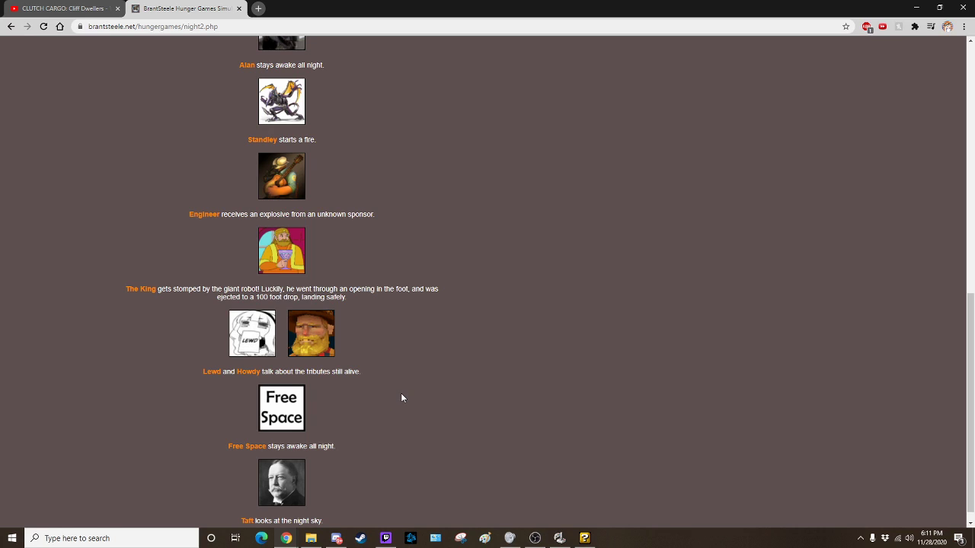
scroll(402, 396, "down", 1)
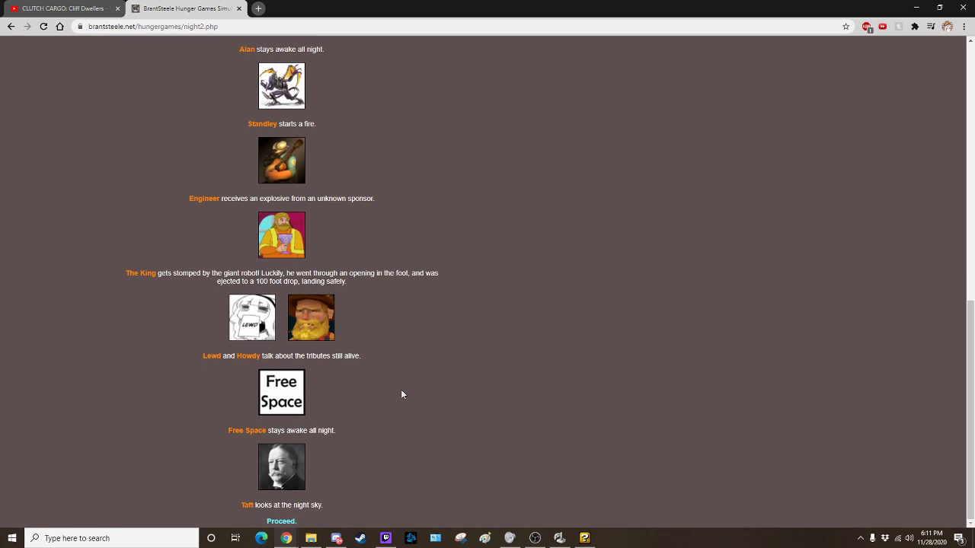
Step: Advance from Night 2 to Day 3, which opens with Lewd building a shack
left_click(289, 522)
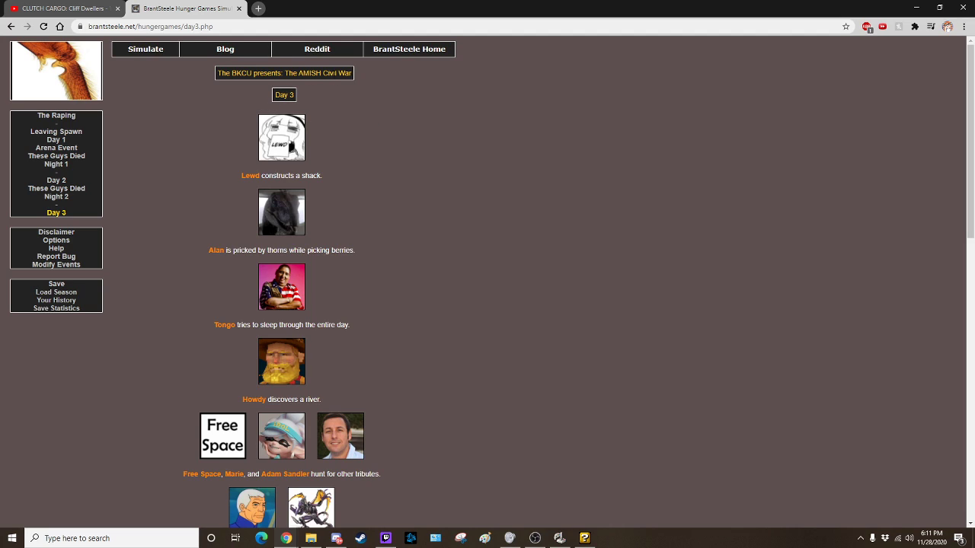
Step: Briefly select the Day 3 heading, then show Day 3's fallen tributes, only Standley
left_click_drag(271, 95, 361, 103)
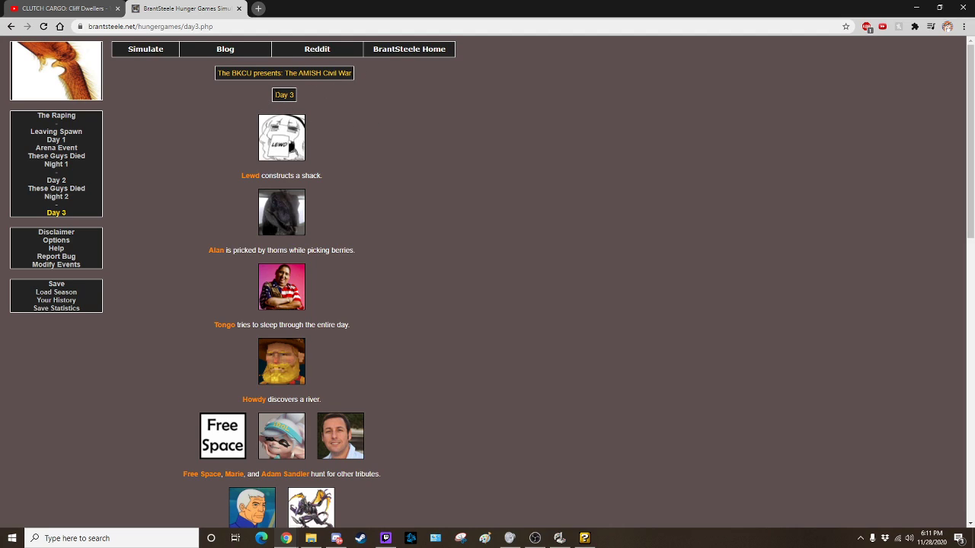
left_click(366, 104)
scroll(356, 202, "down", 1)
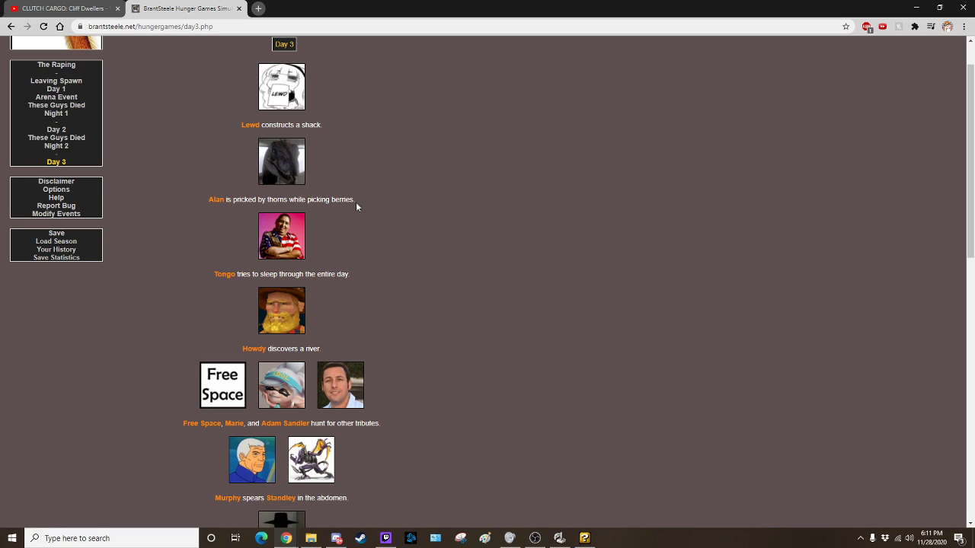
scroll(356, 202, "down", 2)
scroll(355, 202, "down", 2)
scroll(355, 202, "up", 1)
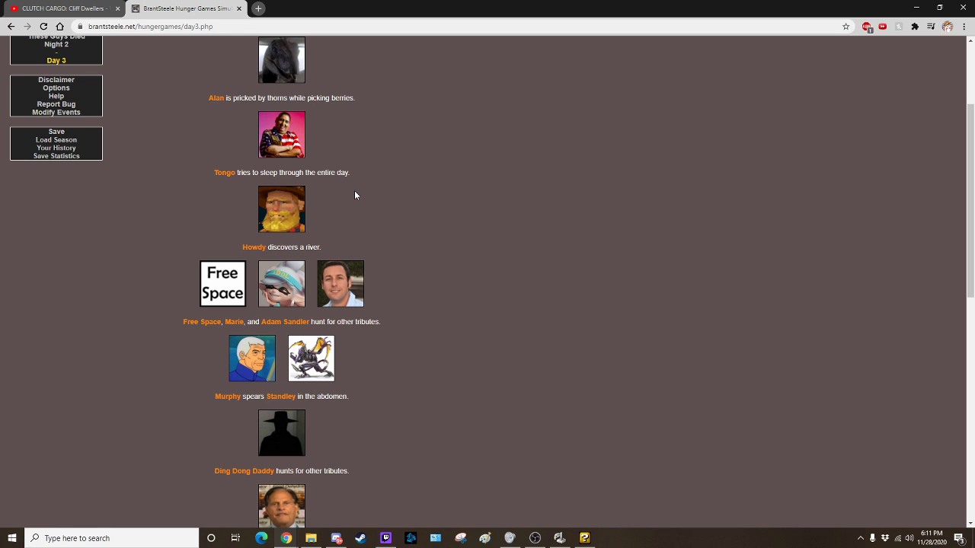
scroll(354, 195, "down", 3)
scroll(355, 195, "up", 1)
scroll(354, 195, "down", 1)
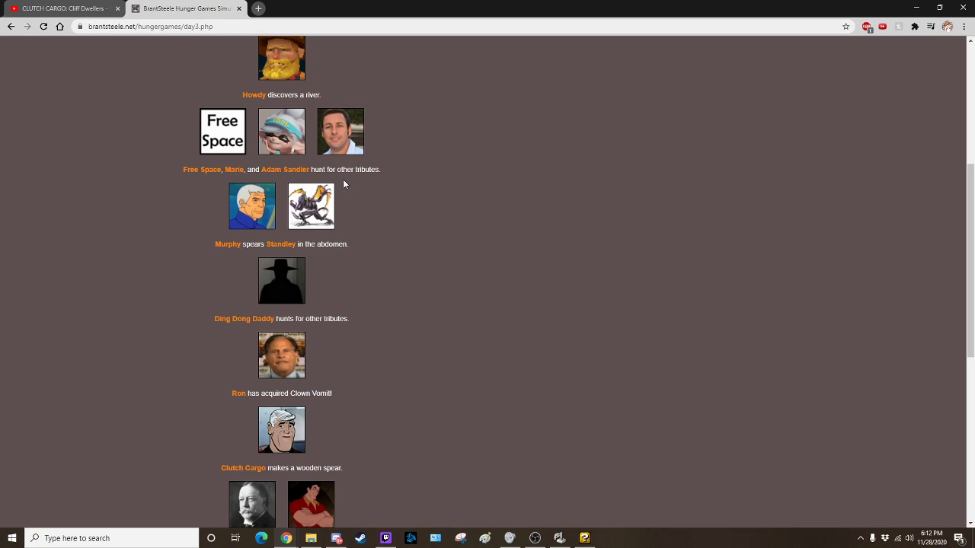
scroll(351, 179, "down", 1)
scroll(352, 183, "down", 1)
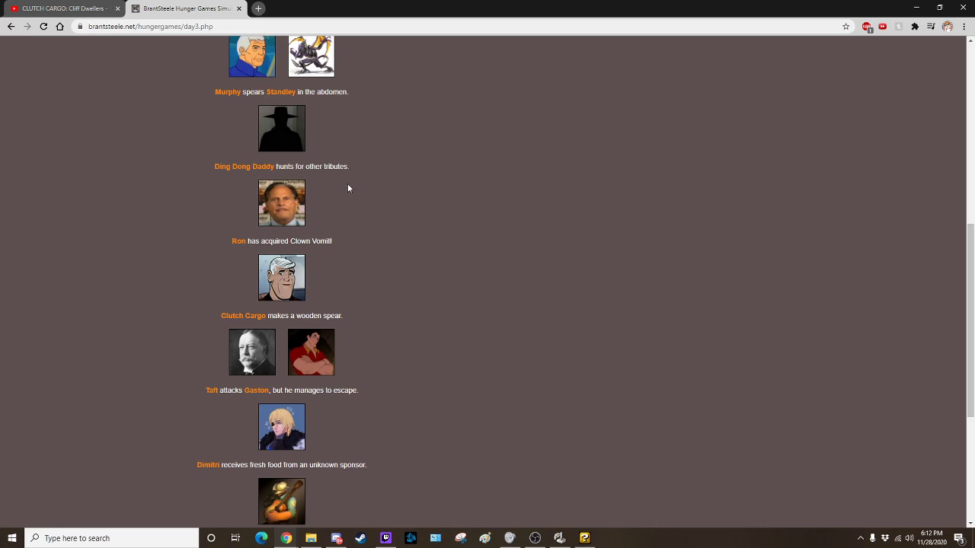
scroll(347, 188, "down", 1)
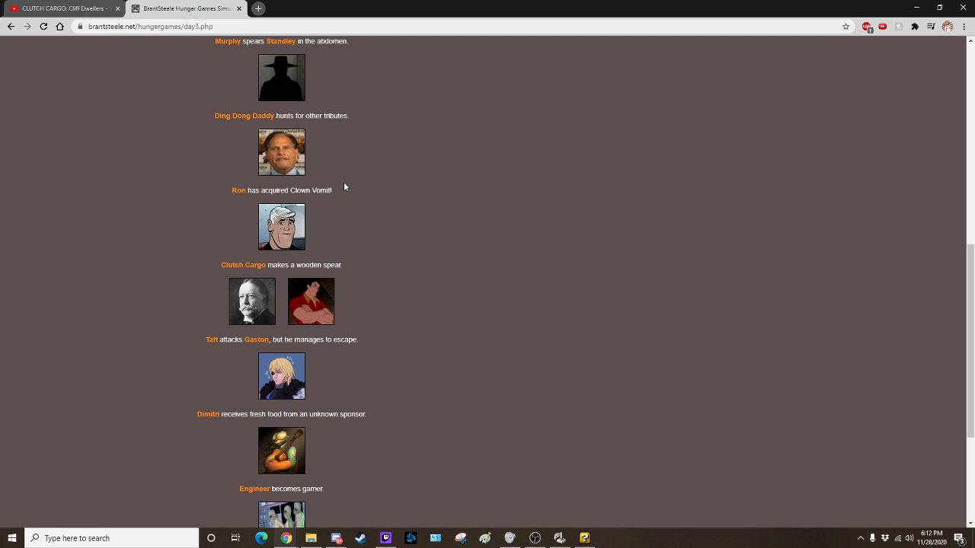
scroll(343, 182, "down", 2)
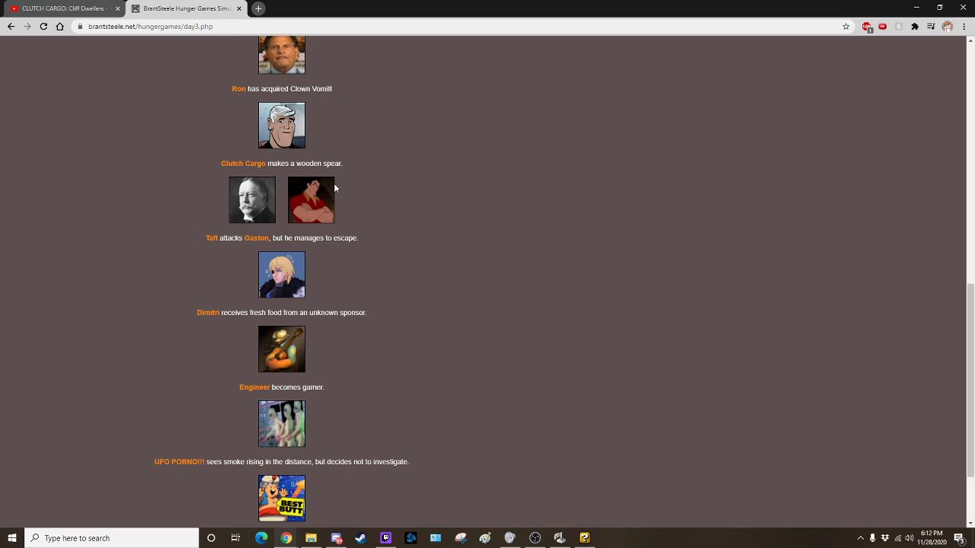
scroll(333, 183, "down", 2)
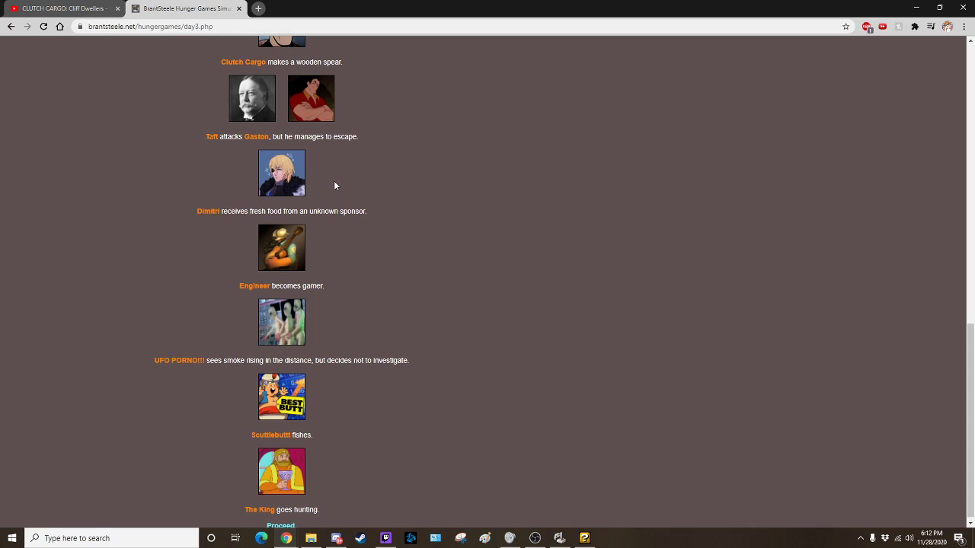
scroll(306, 450, "down", 1)
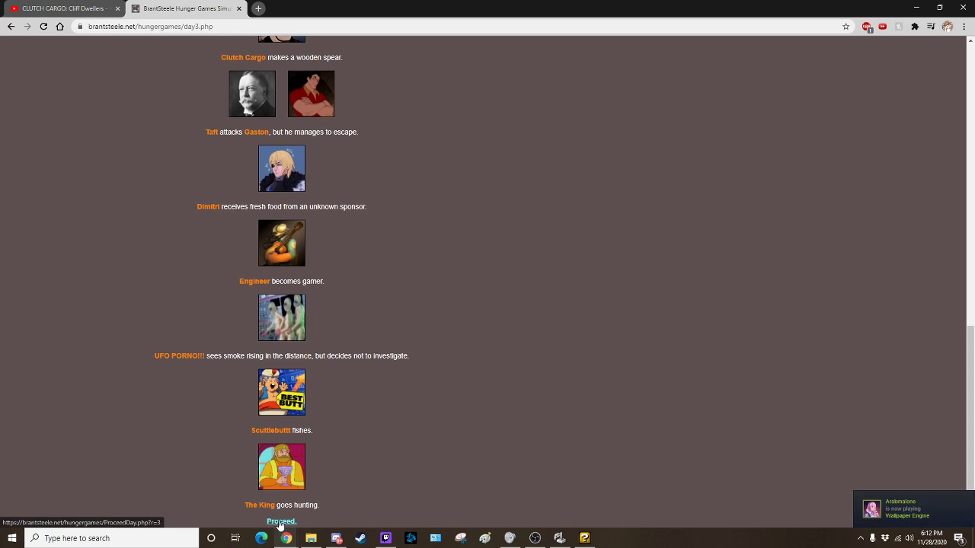
left_click(281, 523)
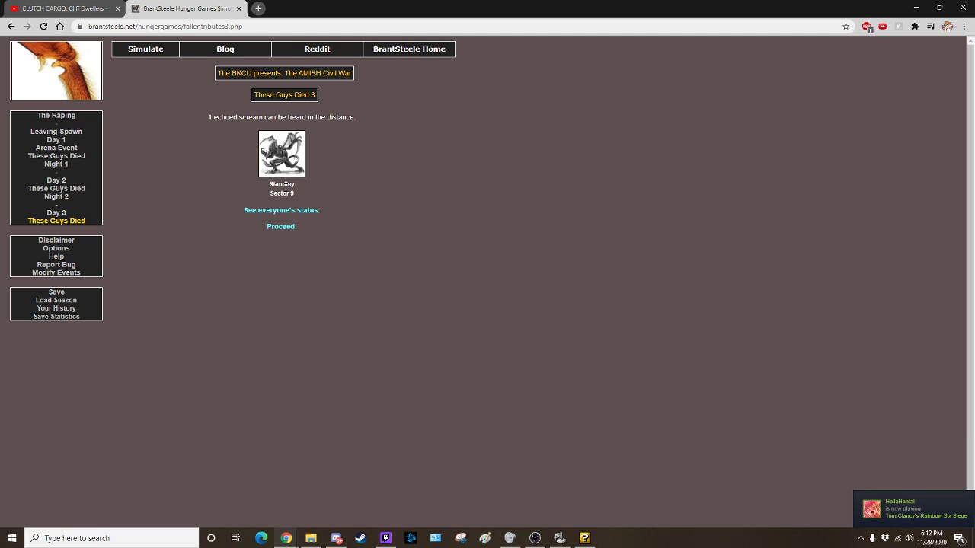
Step: Continue from Day 3's deaths to Night 3, then advance to Day 4
left_click(282, 226)
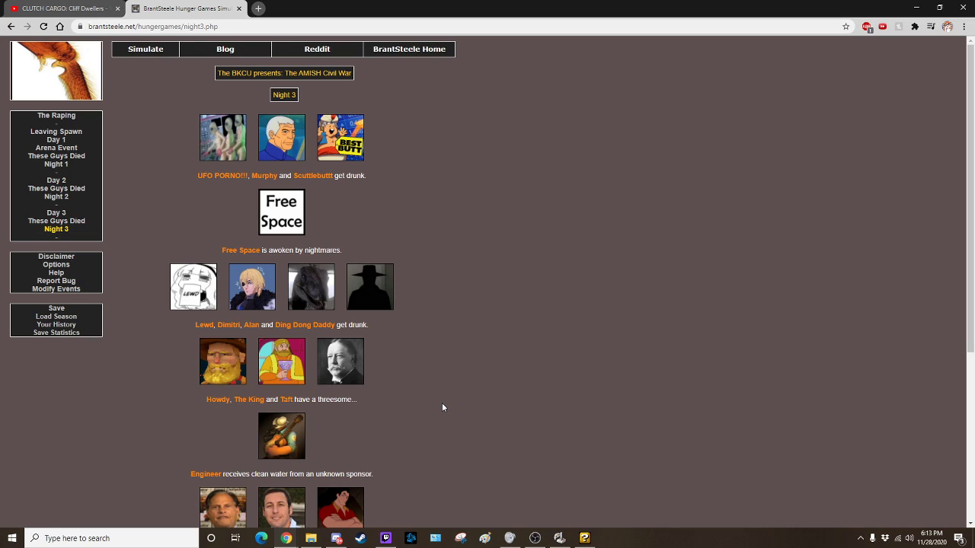
scroll(441, 406, "down", 1)
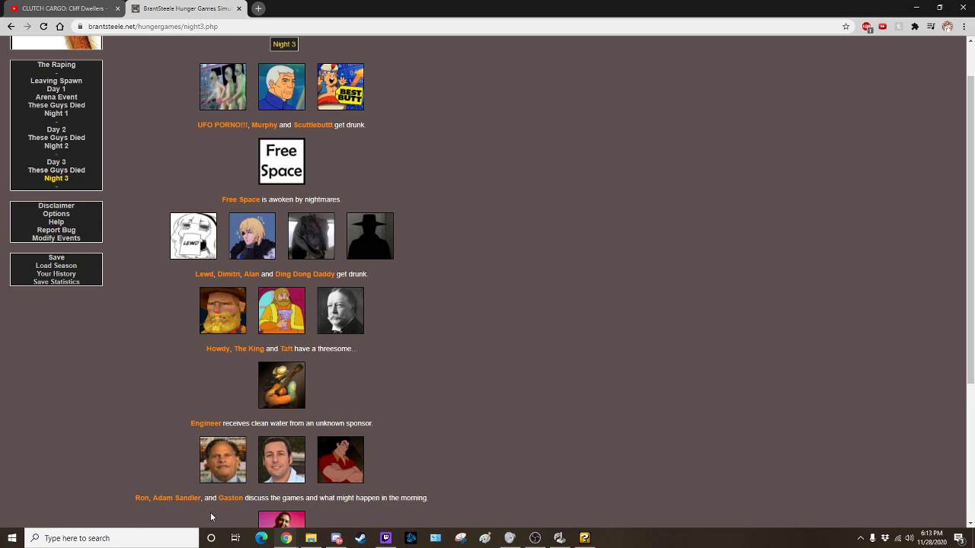
scroll(450, 470, "down", 2)
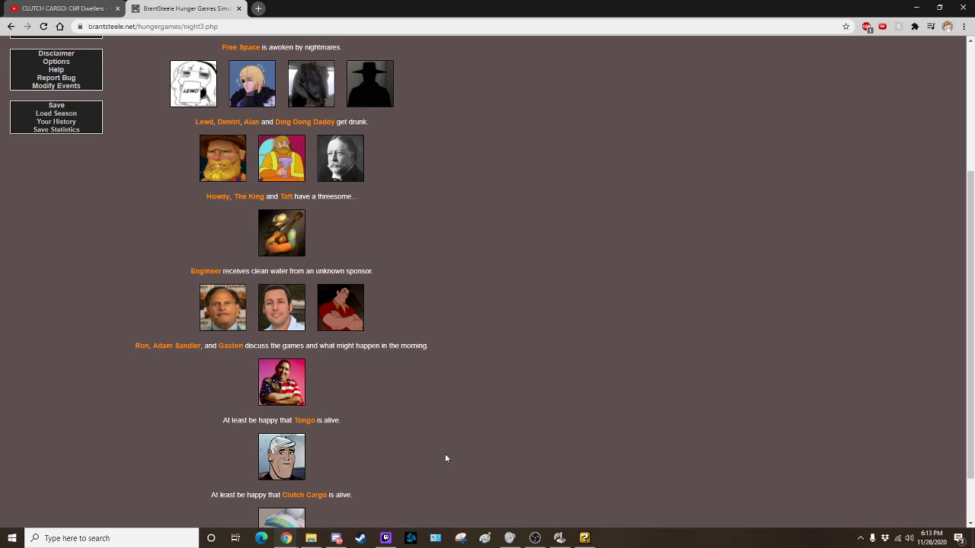
scroll(447, 456, "down", 1)
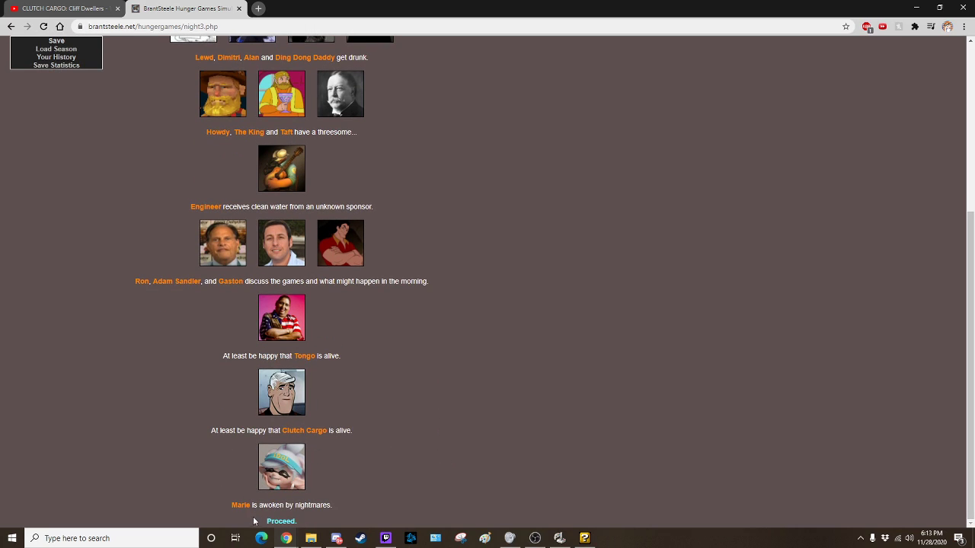
left_click(282, 522)
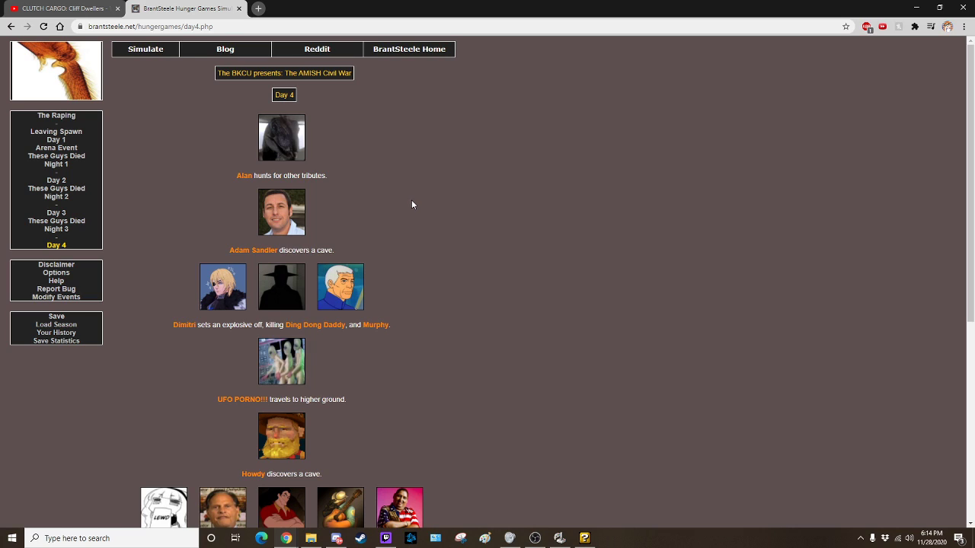
scroll(407, 201, "down", 1)
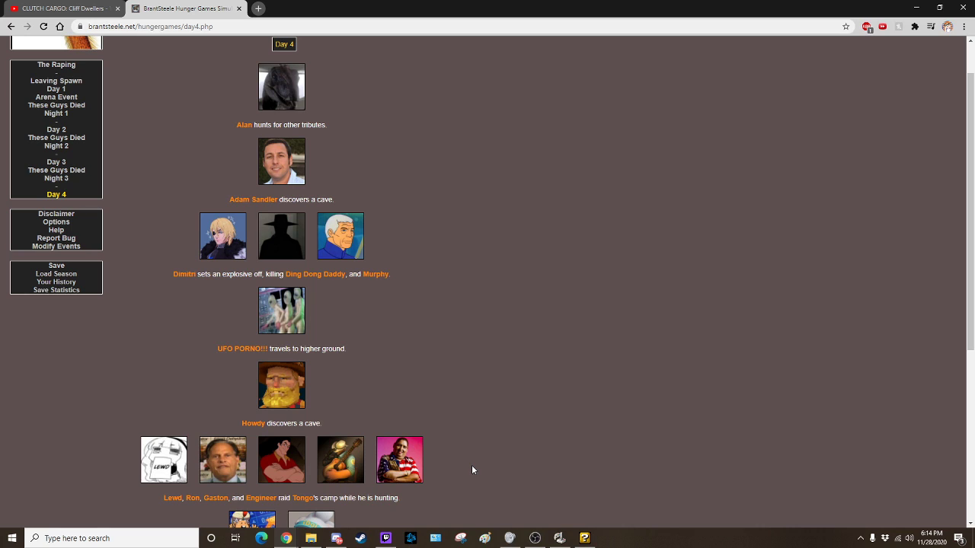
scroll(471, 470, "down", 2)
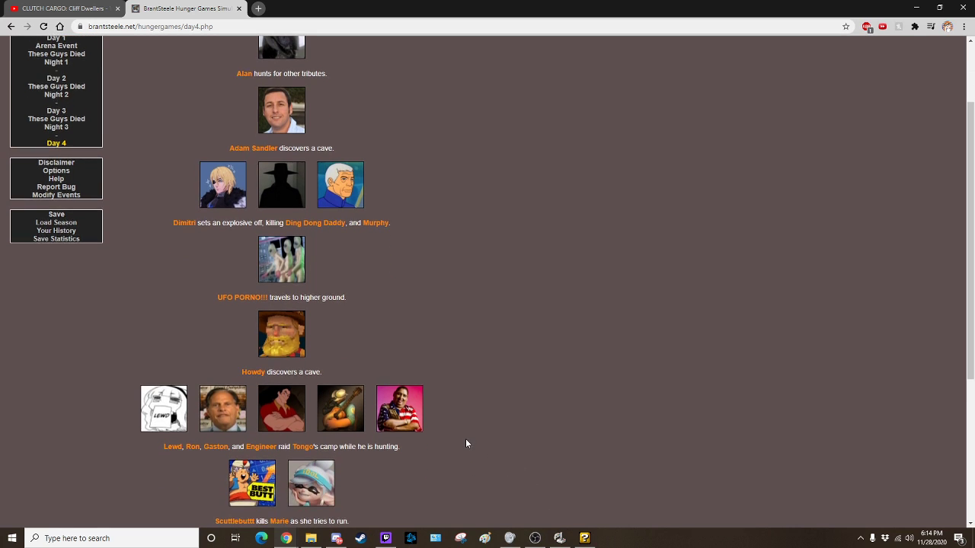
scroll(464, 439, "down", 2)
scroll(463, 443, "up", 1)
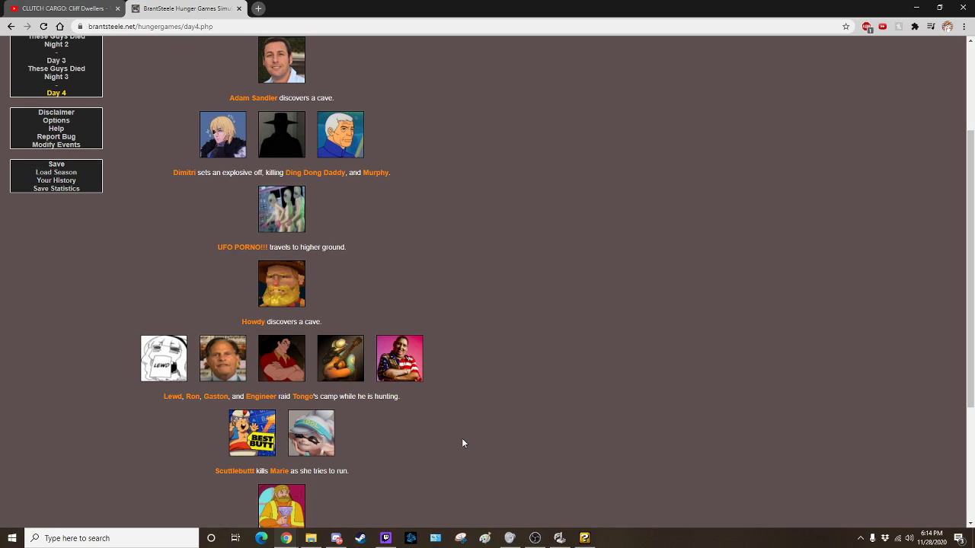
scroll(420, 439, "down", 1)
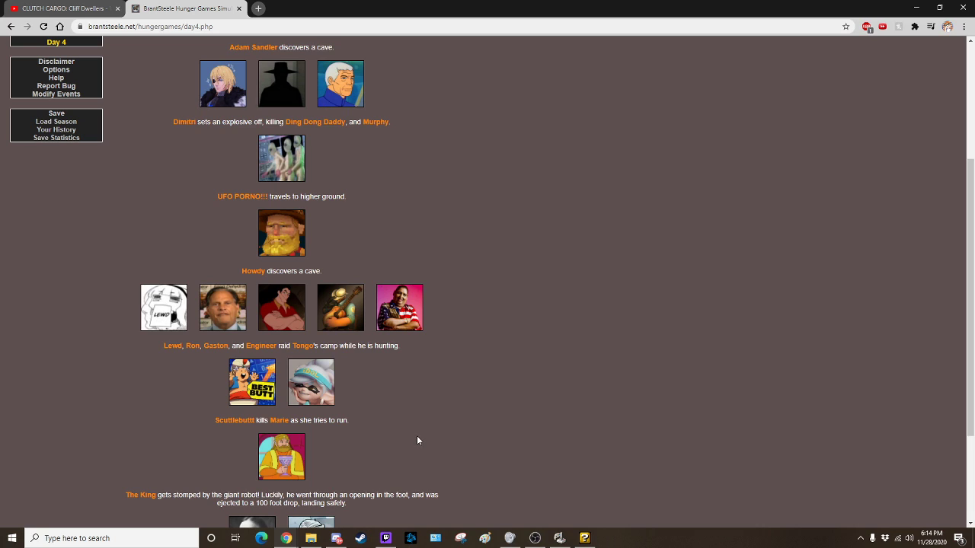
scroll(416, 435, "down", 1)
scroll(417, 435, "down", 1)
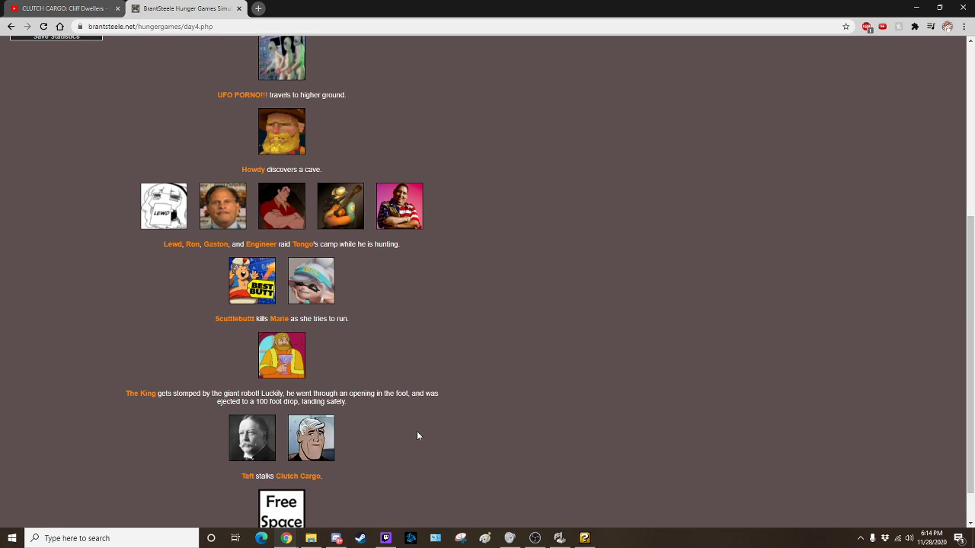
scroll(417, 434, "down", 1)
scroll(417, 433, "down", 1)
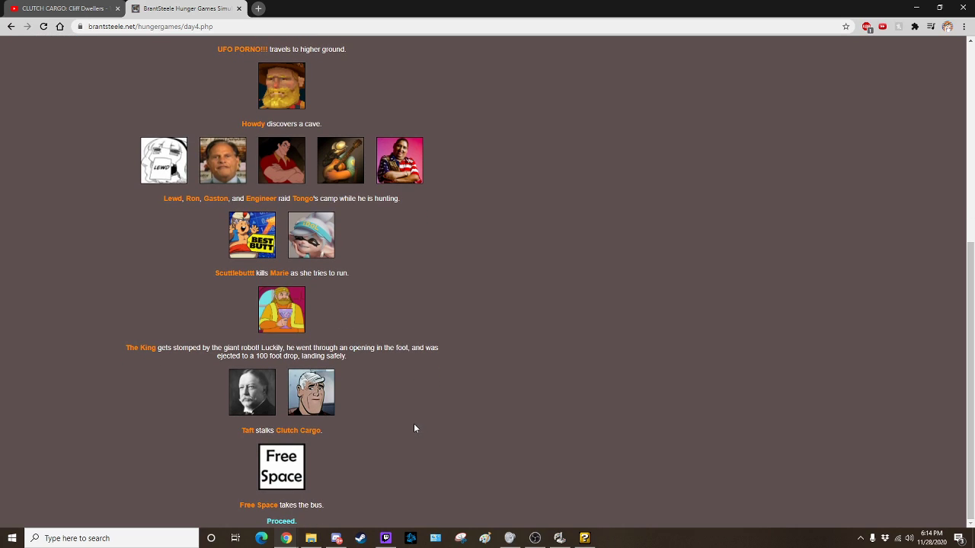
Step: View Day 4's three deaths, continue to Night 4, then advance to The Feast
left_click(279, 522)
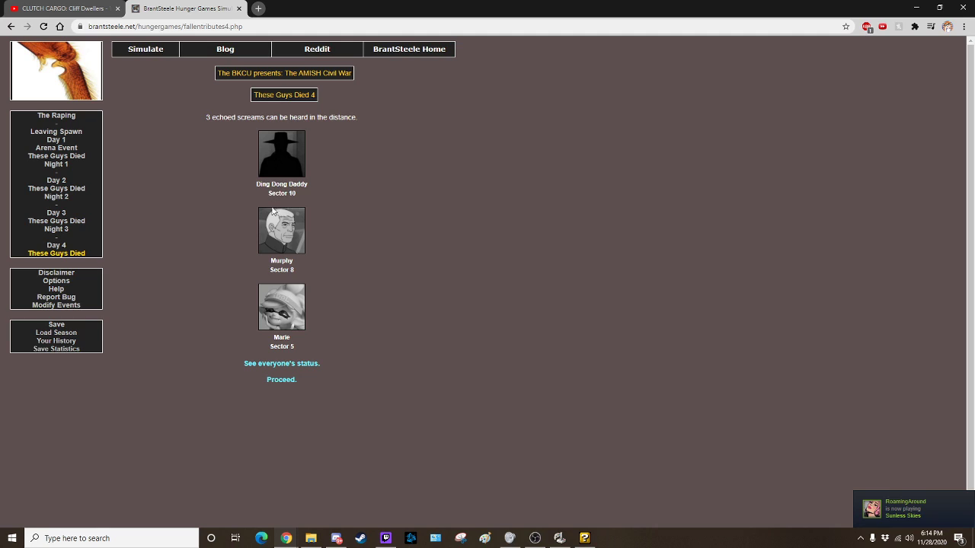
left_click(286, 381)
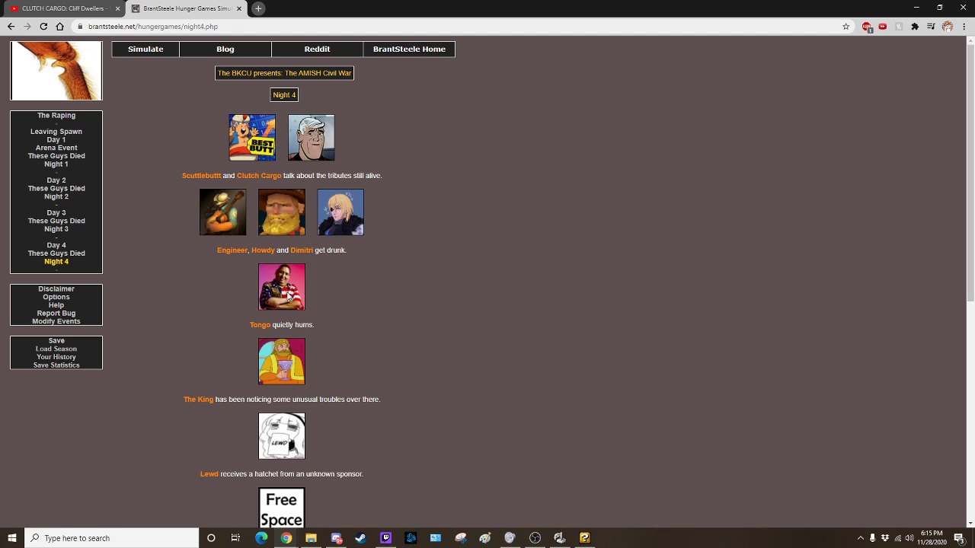
scroll(288, 296, "down", 1)
scroll(288, 295, "down", 1)
scroll(288, 296, "down", 1)
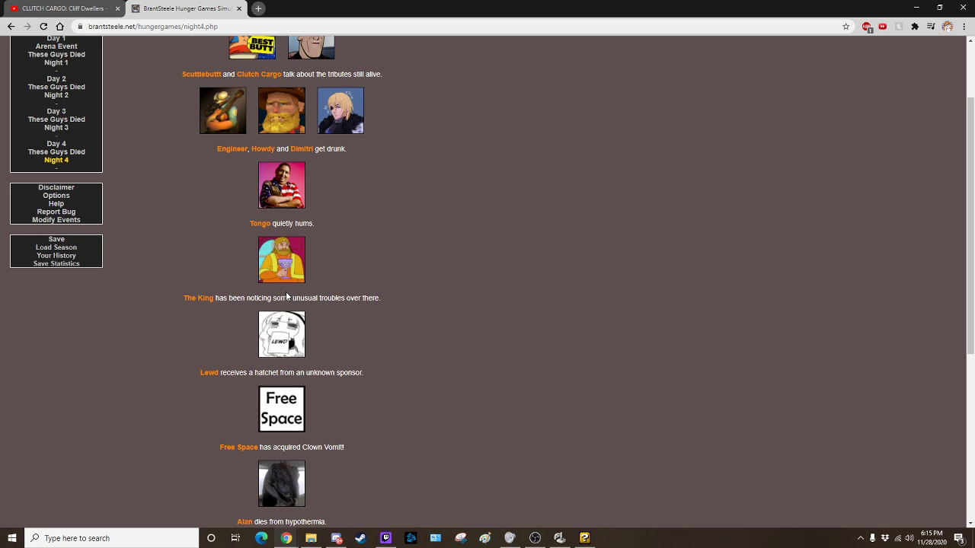
scroll(288, 295, "down", 1)
scroll(288, 291, "down", 2)
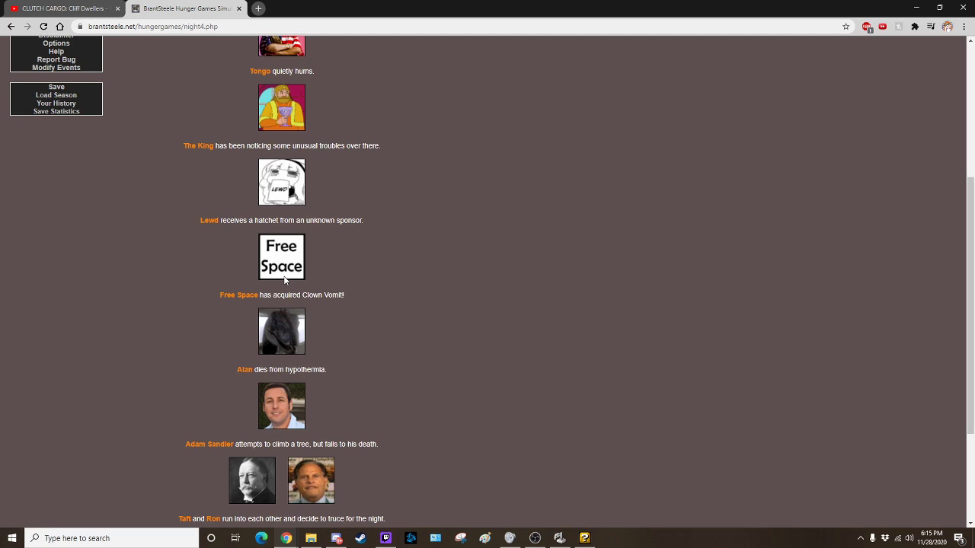
scroll(282, 278, "down", 2)
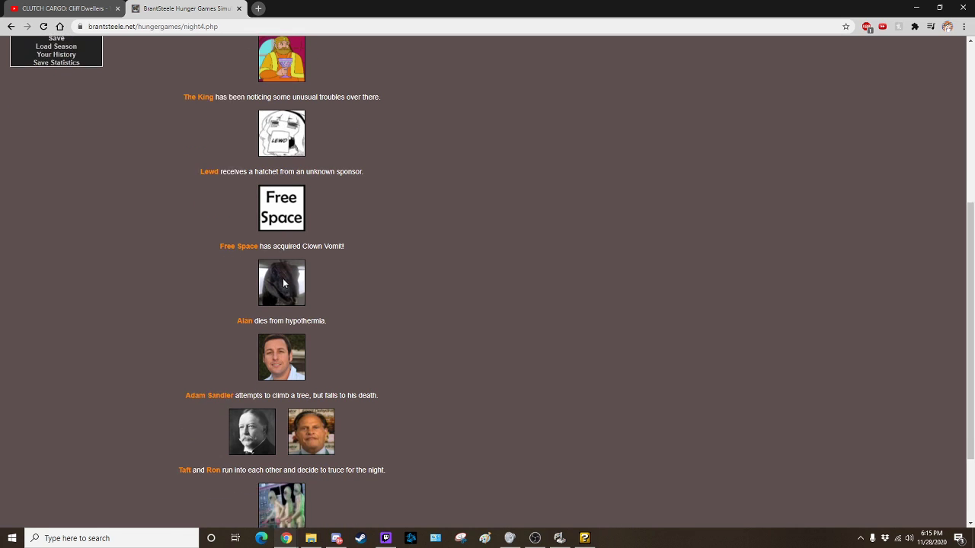
scroll(283, 278, "down", 1)
scroll(283, 278, "up", 1)
scroll(283, 280, "down", 1)
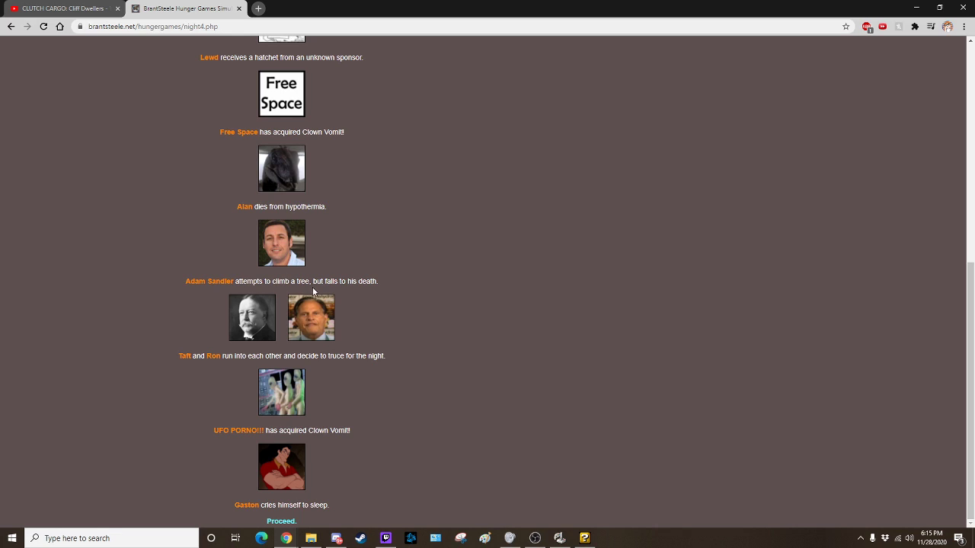
left_click(278, 521)
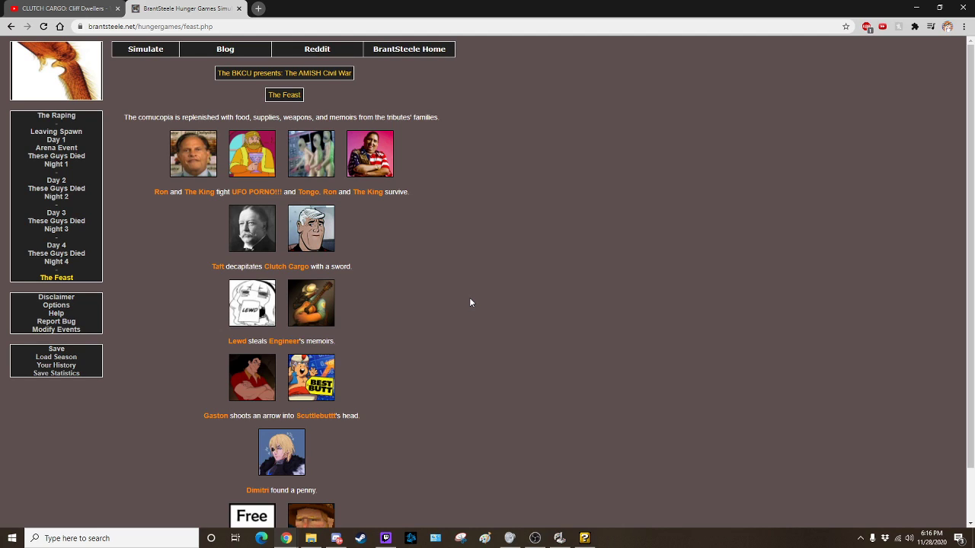
scroll(419, 287, "down", 2)
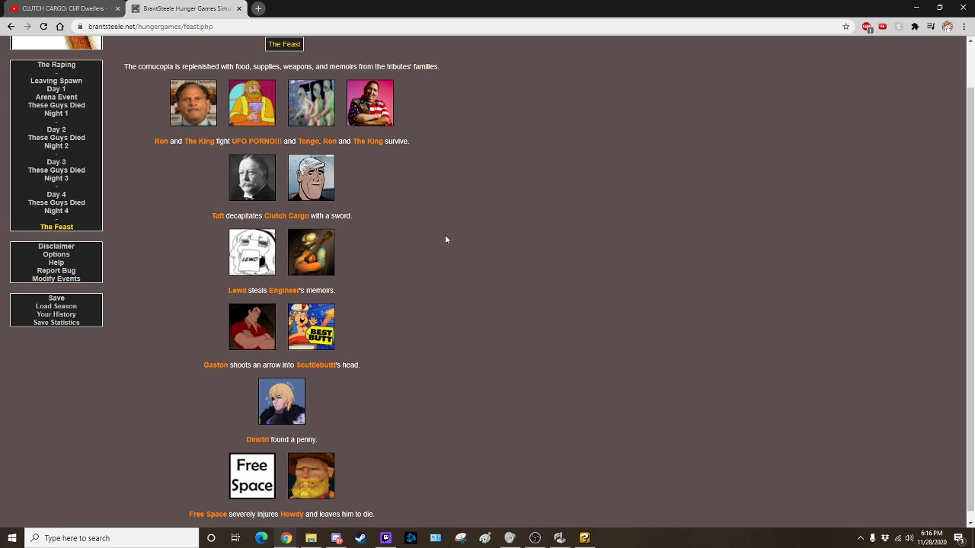
scroll(433, 241, "down", 1)
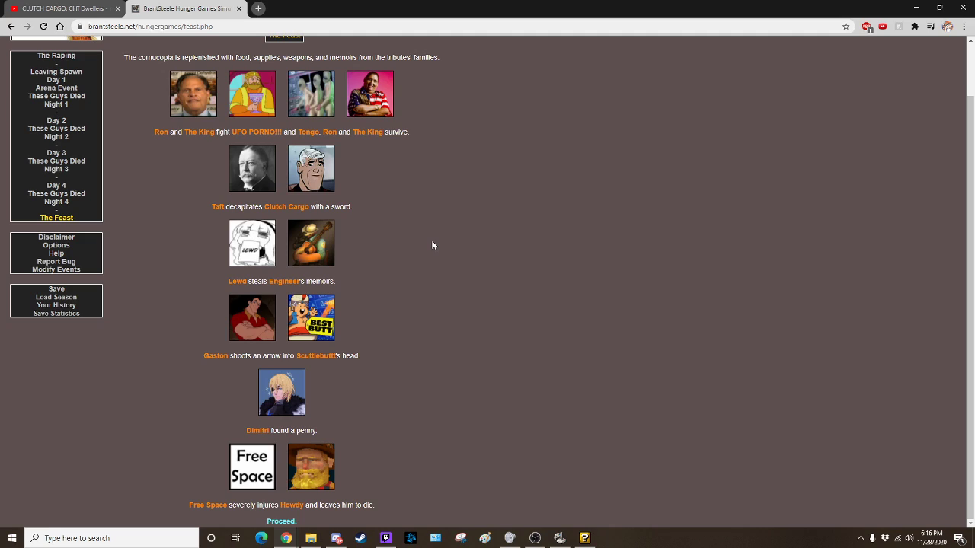
Step: Advance from The Feast to Day 5, starting with Lewd's sponsor explosive
left_click(279, 522)
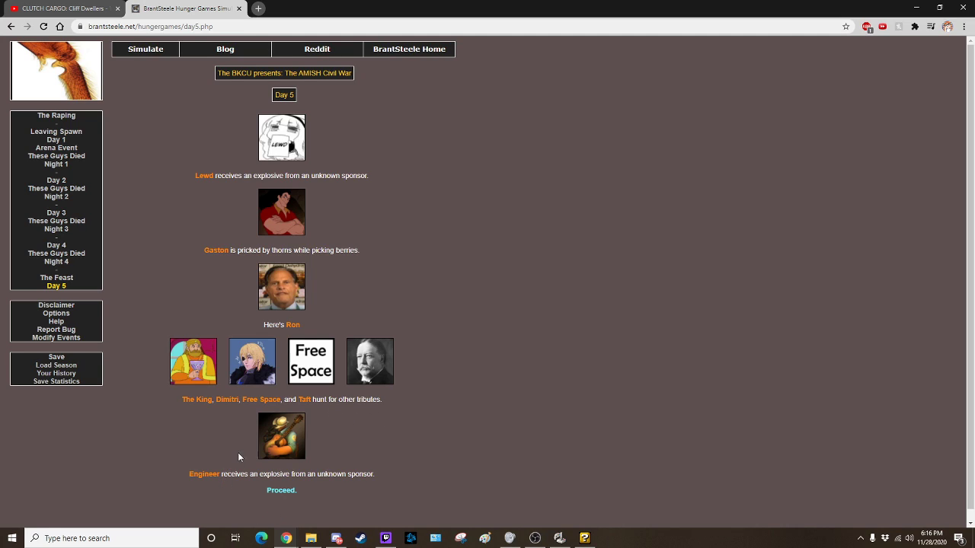
Step: Open Day 5's fallen tributes list of seven, ending with Howdy of Sector 1
left_click(274, 491)
scroll(377, 230, "down", 2)
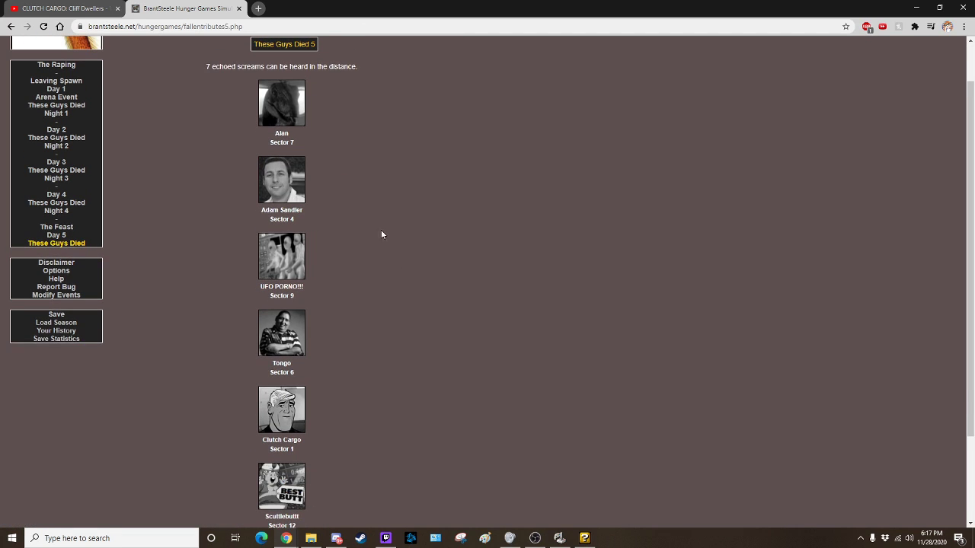
scroll(366, 236, "down", 1)
scroll(366, 236, "up", 3)
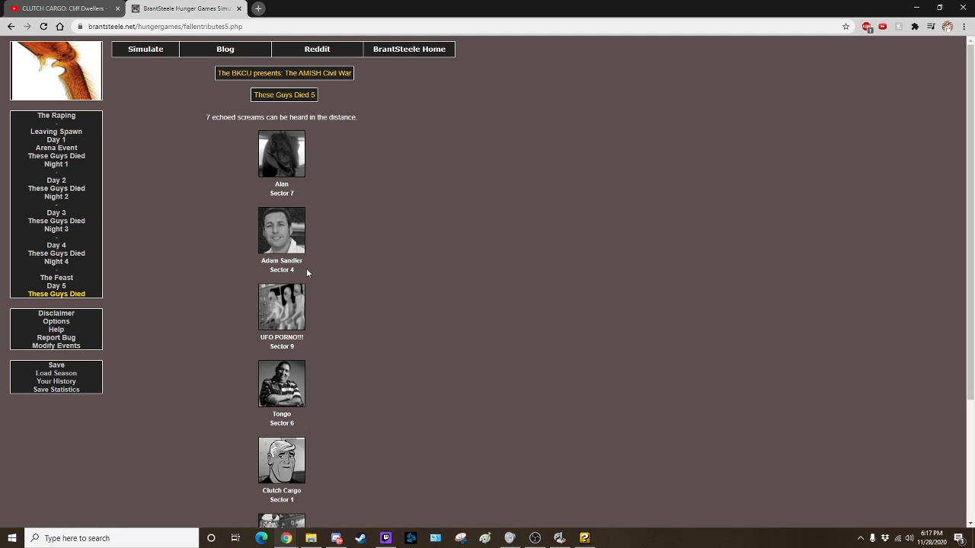
scroll(306, 269, "down", 1)
scroll(311, 289, "down", 1)
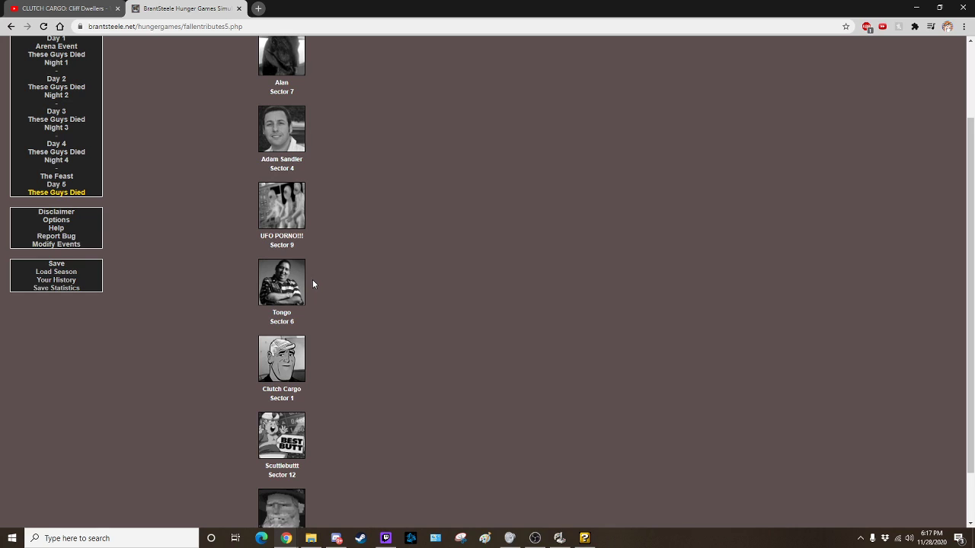
scroll(313, 284, "down", 1)
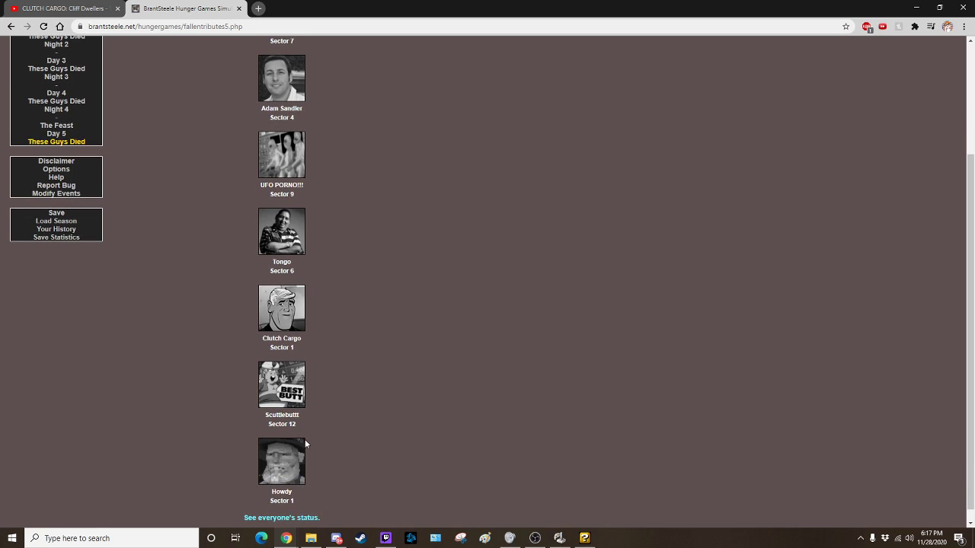
scroll(315, 485, "down", 1)
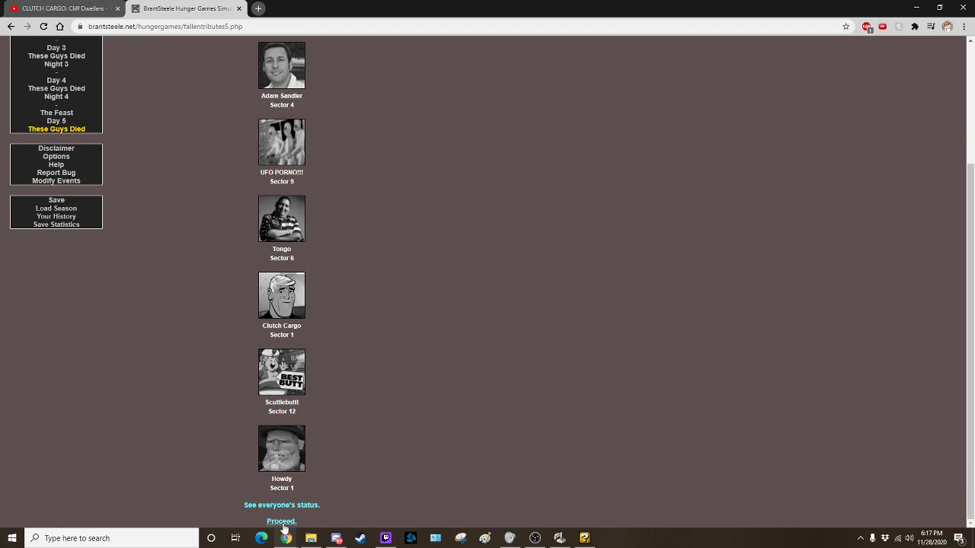
Step: Continue past the death roll and read Night 5 up to Gaston's death
left_click(281, 521)
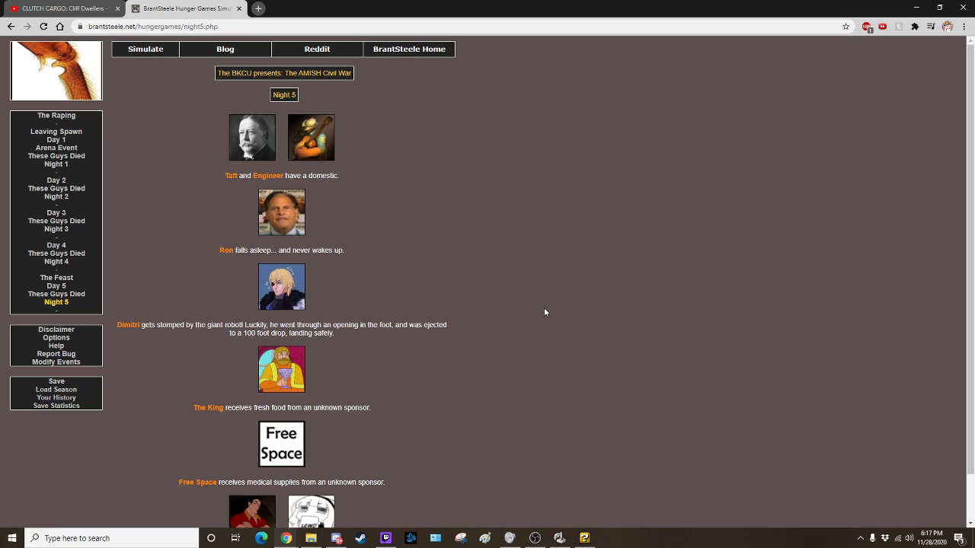
scroll(544, 307, "down", 1)
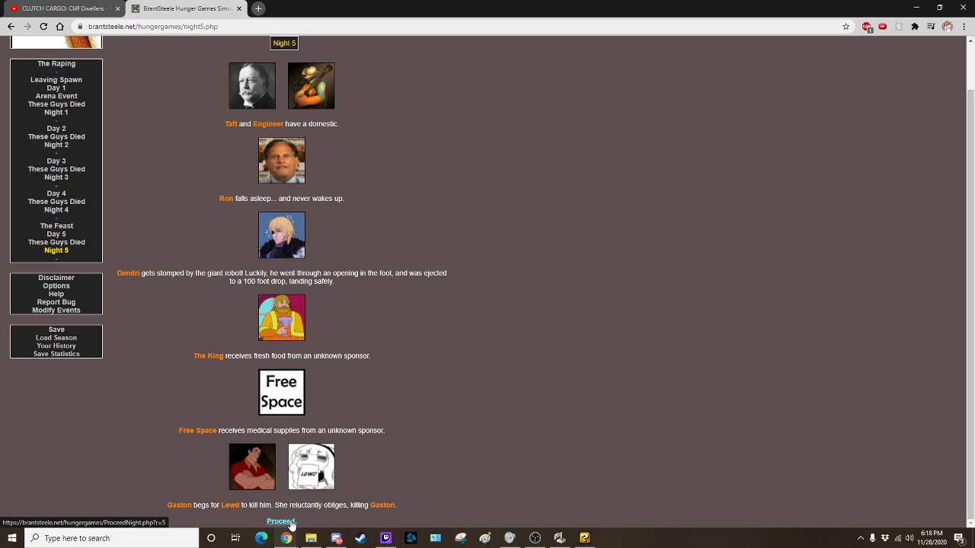
Step: Advance through Day 6 and its death roll to the Night 6 events
left_click(291, 523)
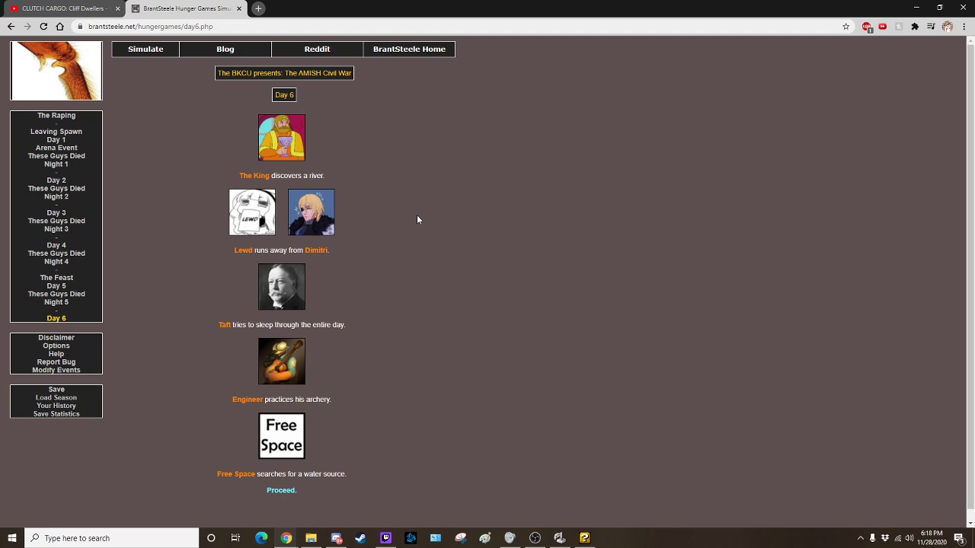
left_click(276, 491)
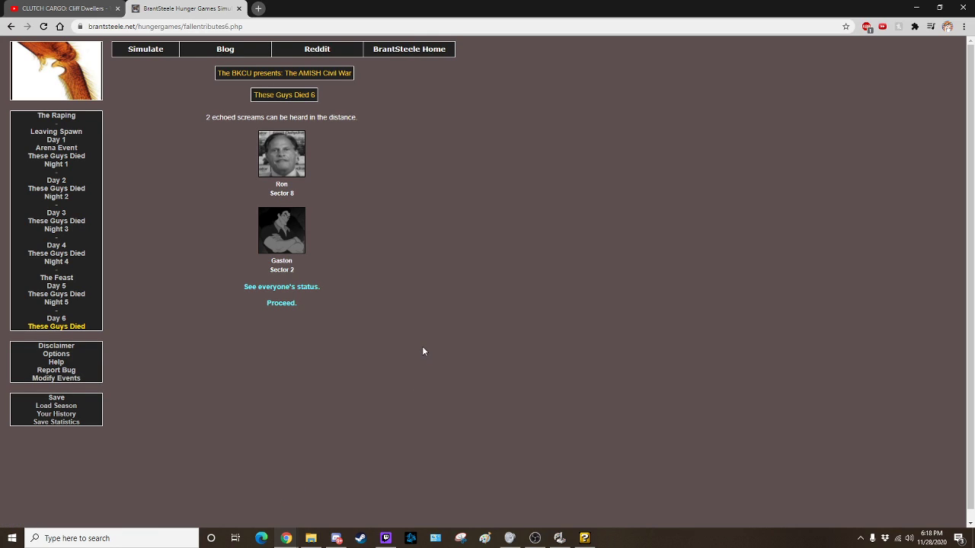
left_click(281, 304)
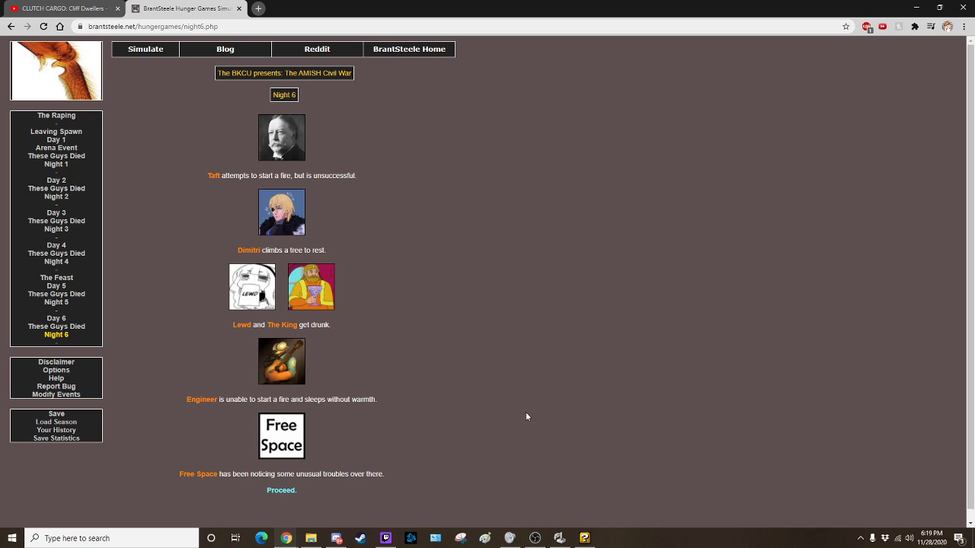
Step: Proceed from Night 6 through Day 7, Taft's death roll and Night 7 to Day 8
left_click(285, 491)
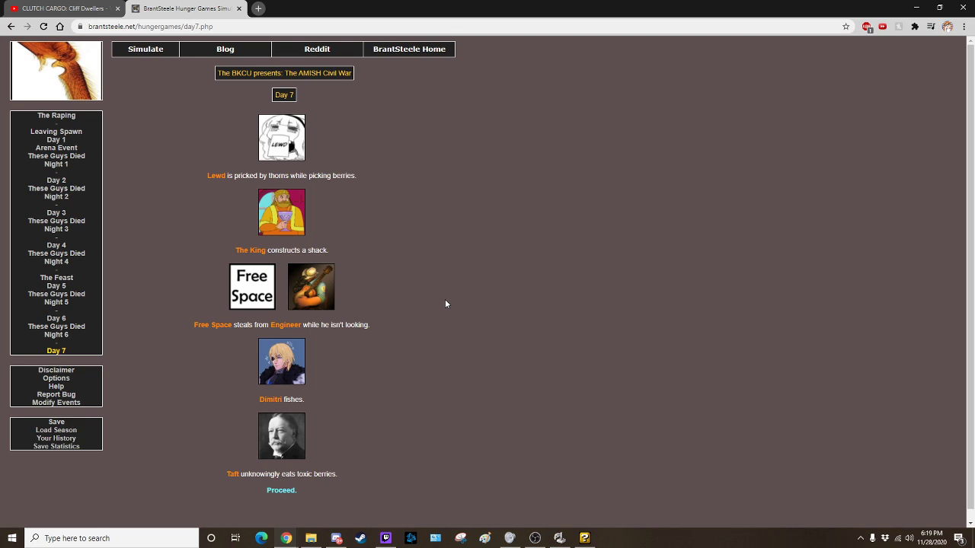
left_click(282, 490)
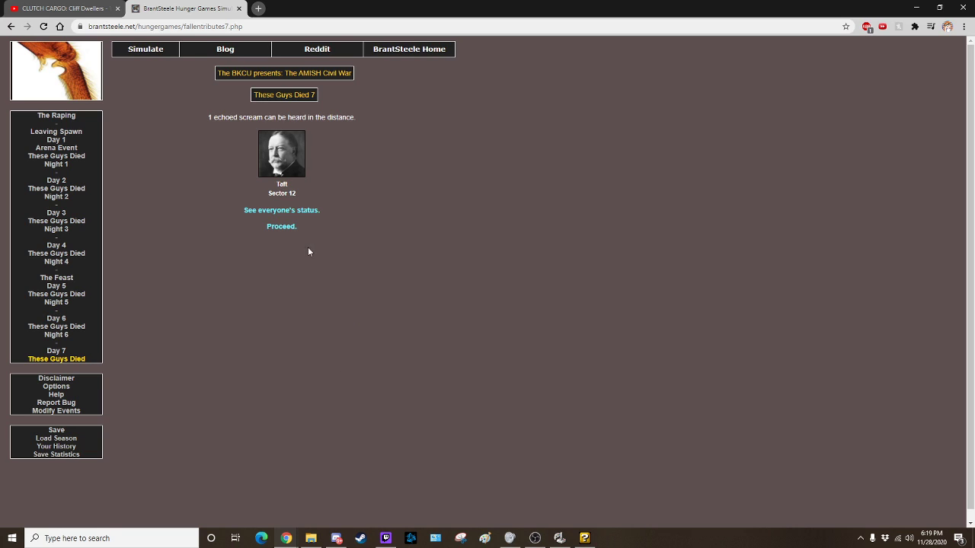
left_click(281, 226)
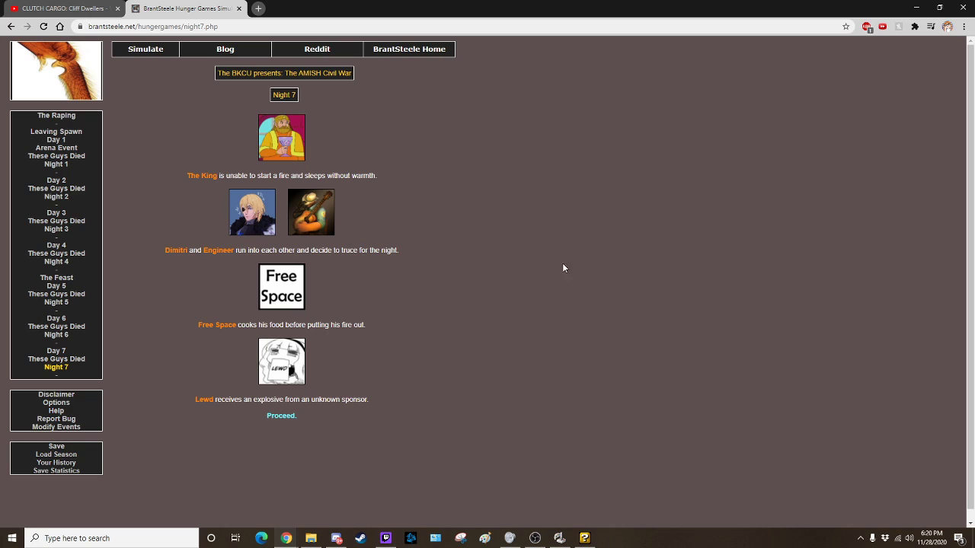
left_click(281, 416)
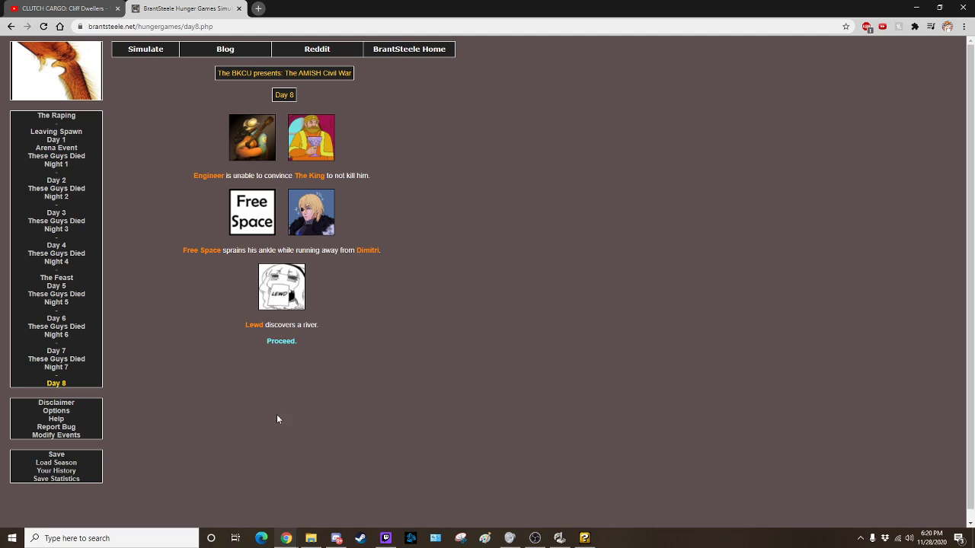
Step: View Day 8's death roll showing Engineer, then continue to Night 8
left_click(281, 343)
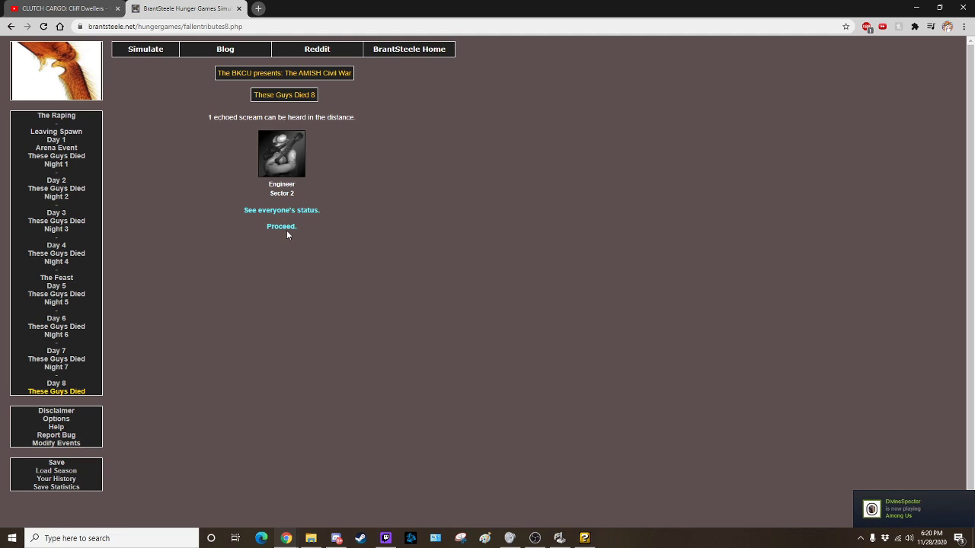
left_click(282, 226)
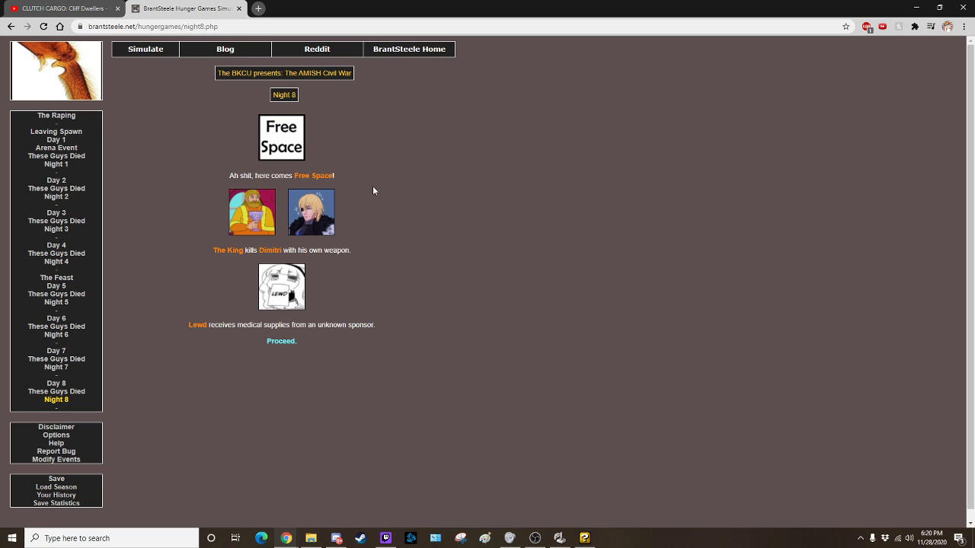
Step: Proceed through Day 9 and its death roll to reveal Free Space as the winner
left_click(281, 342)
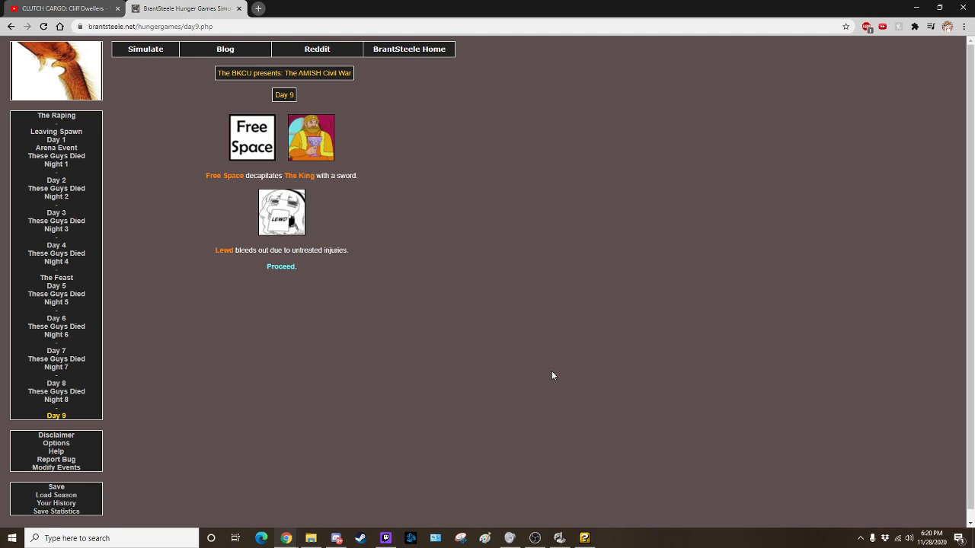
left_click(275, 267)
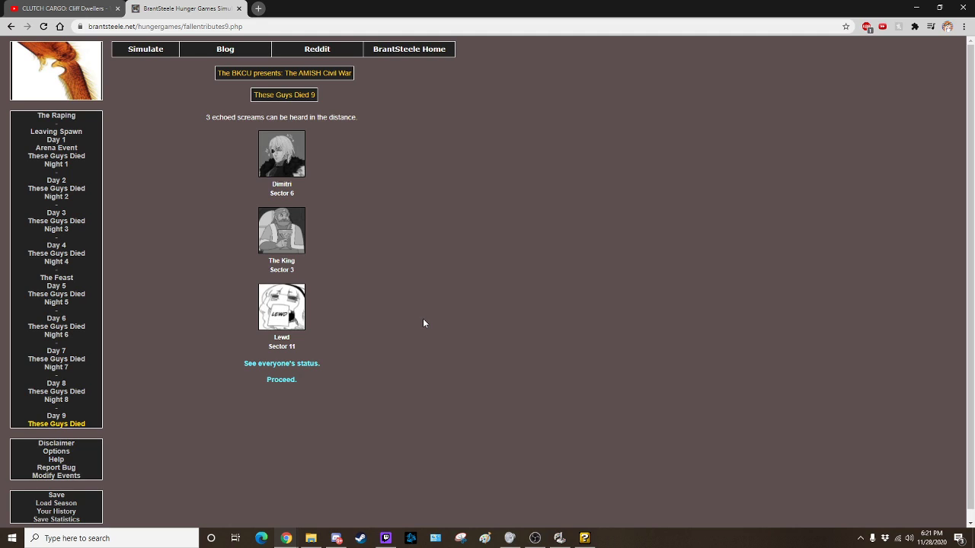
left_click(281, 380)
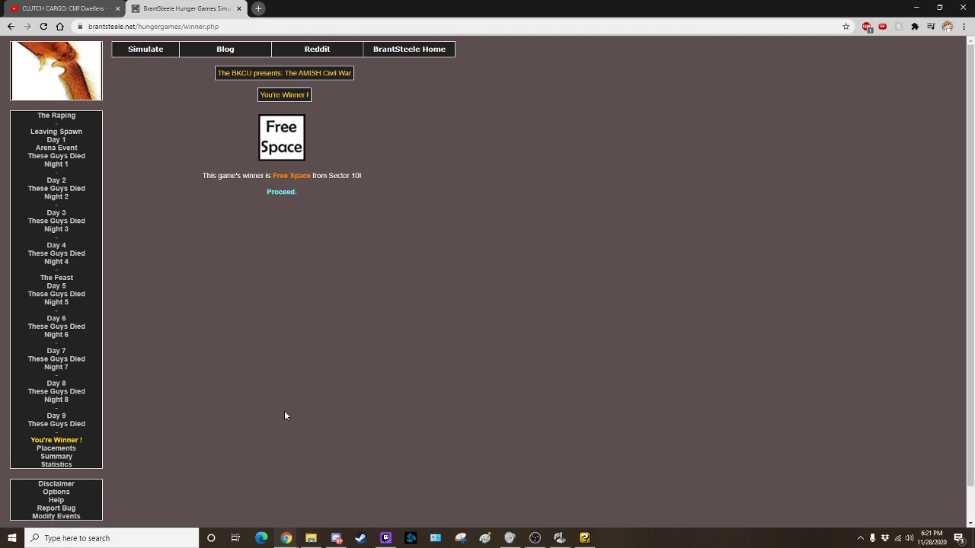
Step: Show the placements, ranking Free Space first down to Corn Cornanderson in 20th
left_click(290, 197)
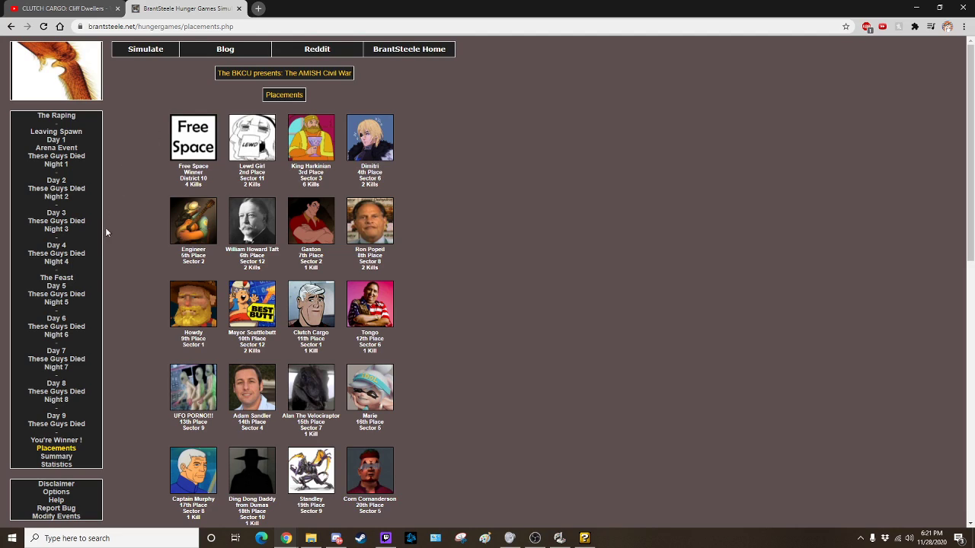
Step: Open the event editor and review the 30 Bloodbath events, selecting event #29's wording
left_click(56, 517)
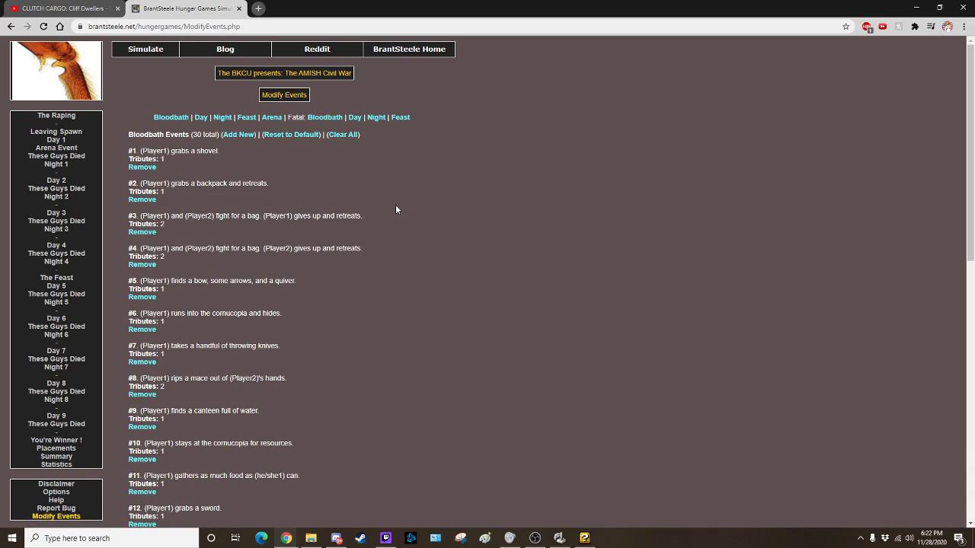
scroll(377, 205, "down", 2)
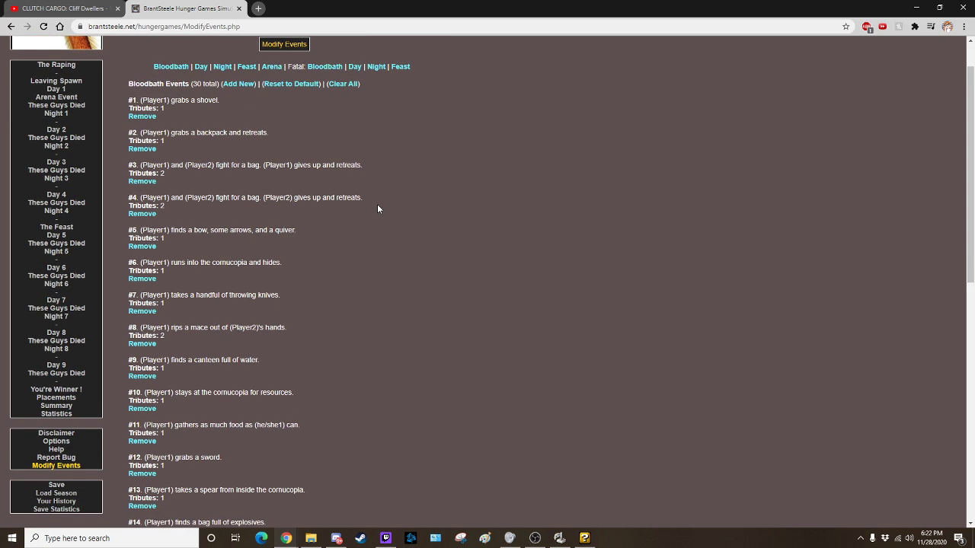
scroll(377, 205, "down", 2)
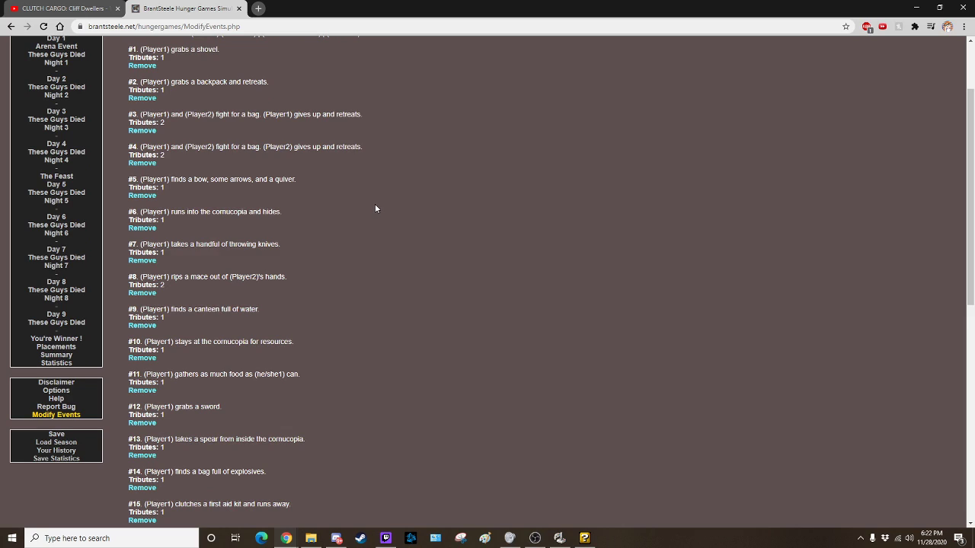
scroll(375, 204, "down", 2)
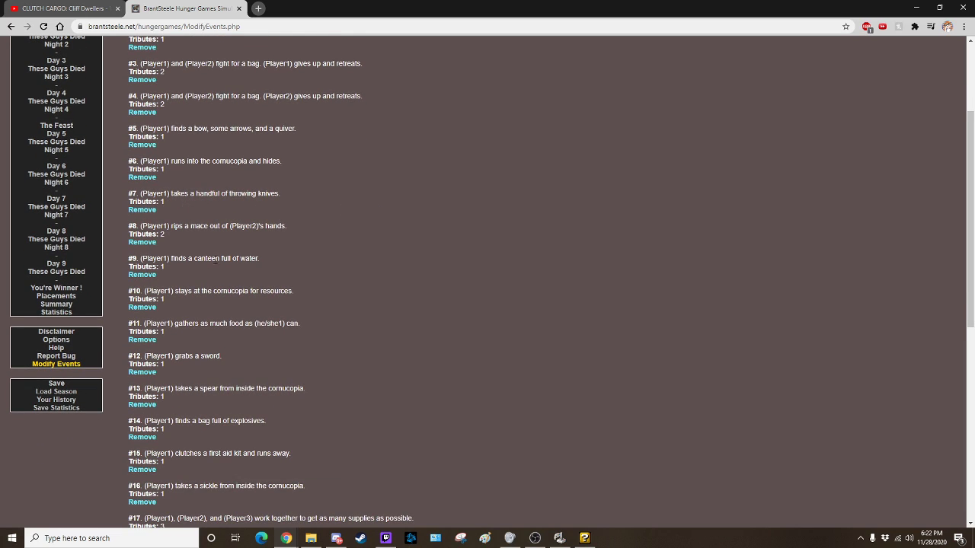
scroll(314, 247, "down", 2)
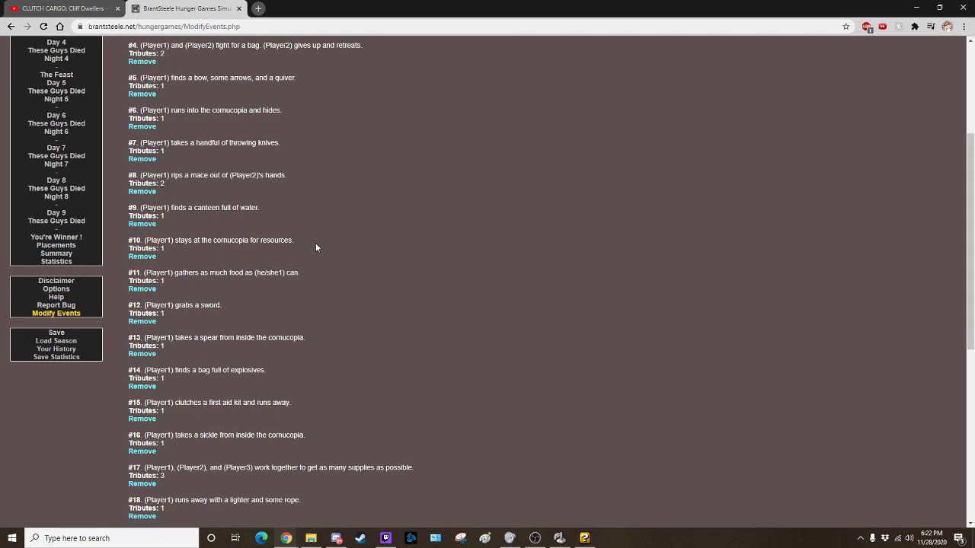
scroll(315, 243, "down", 2)
scroll(315, 243, "down", 2)
scroll(315, 242, "down", 2)
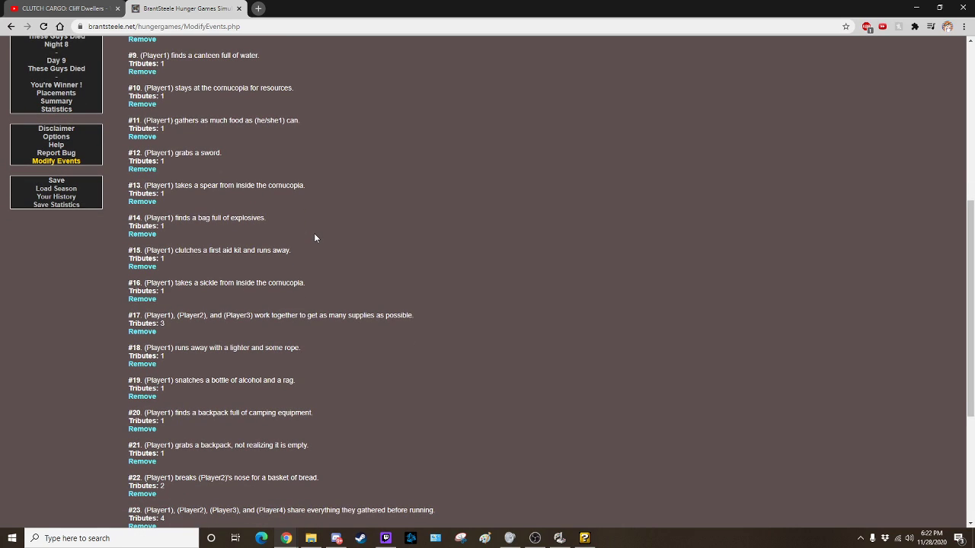
scroll(314, 233, "down", 2)
scroll(314, 233, "down", 2)
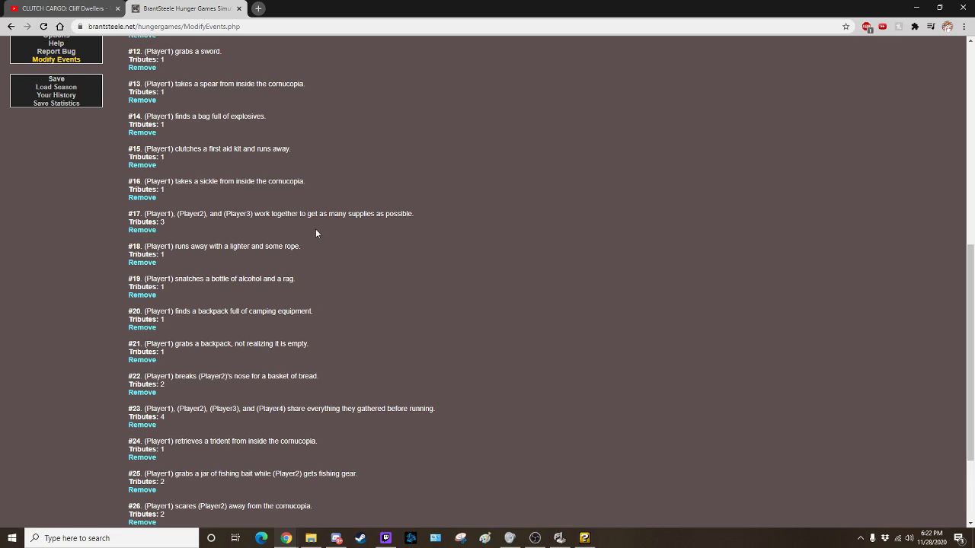
scroll(315, 228, "down", 1)
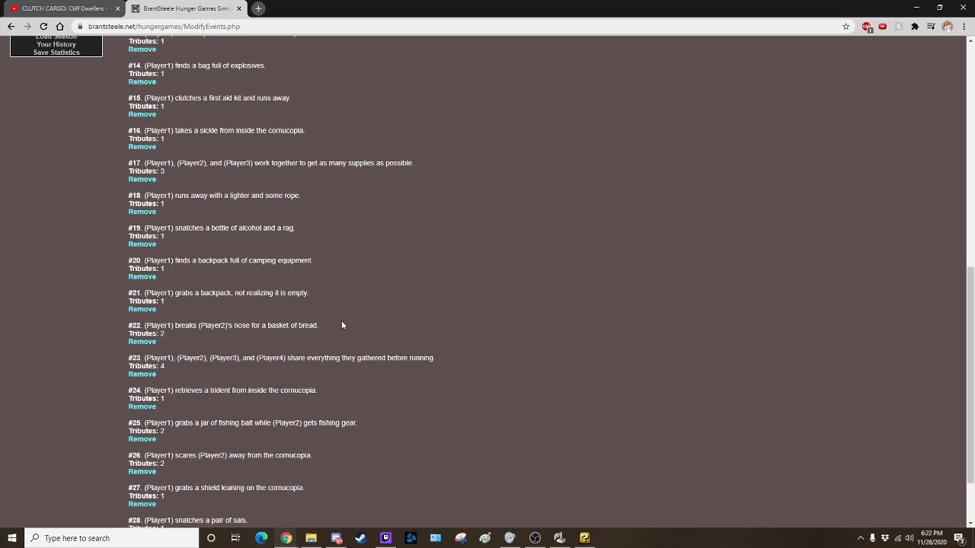
scroll(344, 320, "down", 3)
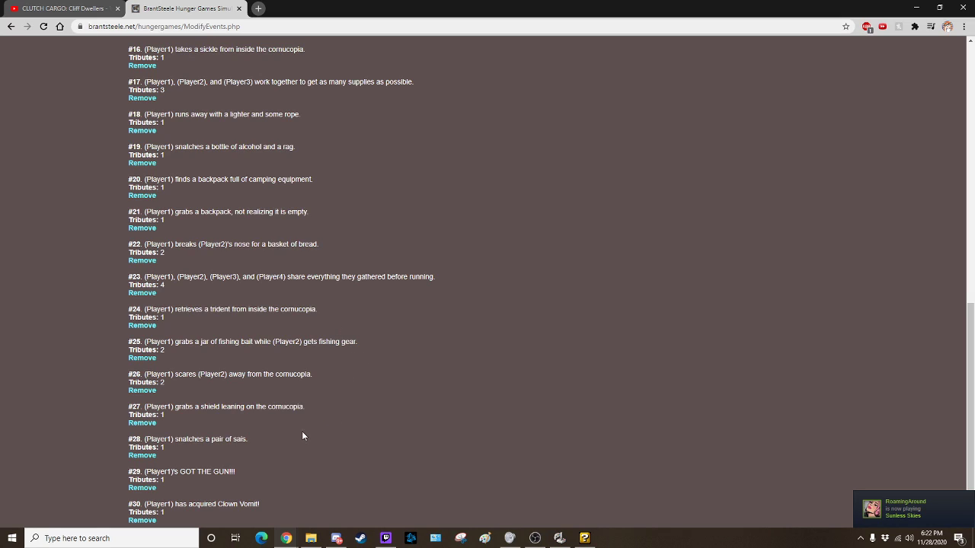
left_click_drag(179, 472, 251, 475)
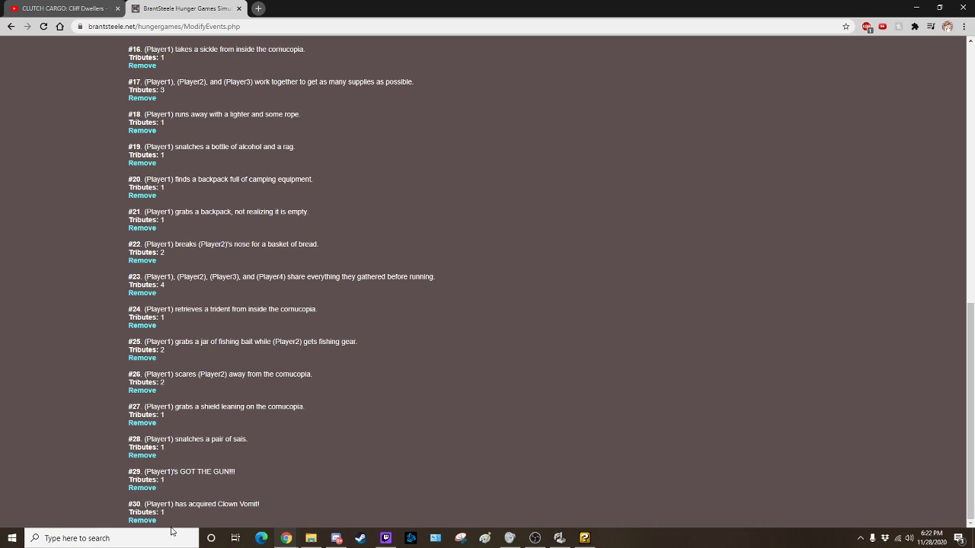
scroll(270, 461, "up", 2)
scroll(270, 461, "up", 10)
scroll(259, 450, "down", 4)
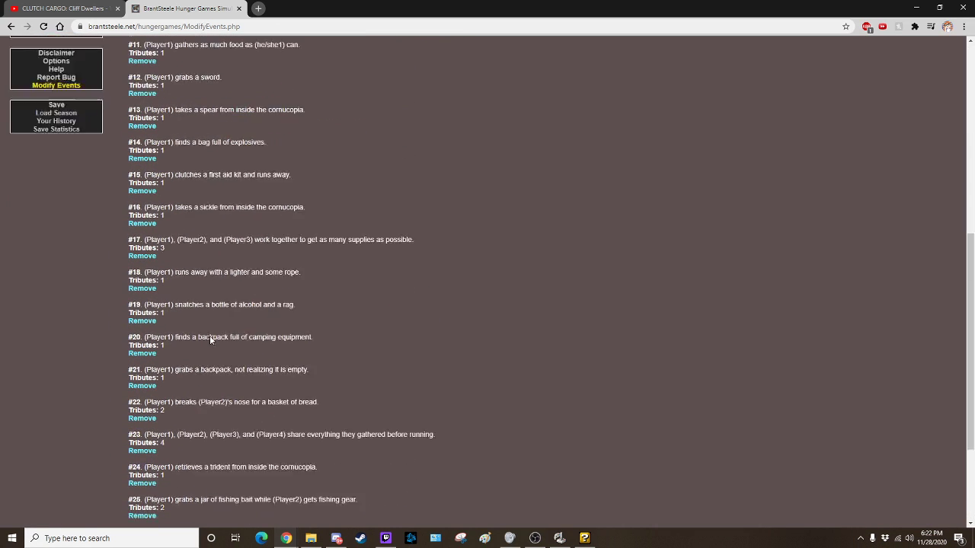
scroll(214, 330, "up", 3)
scroll(212, 331, "up", 3)
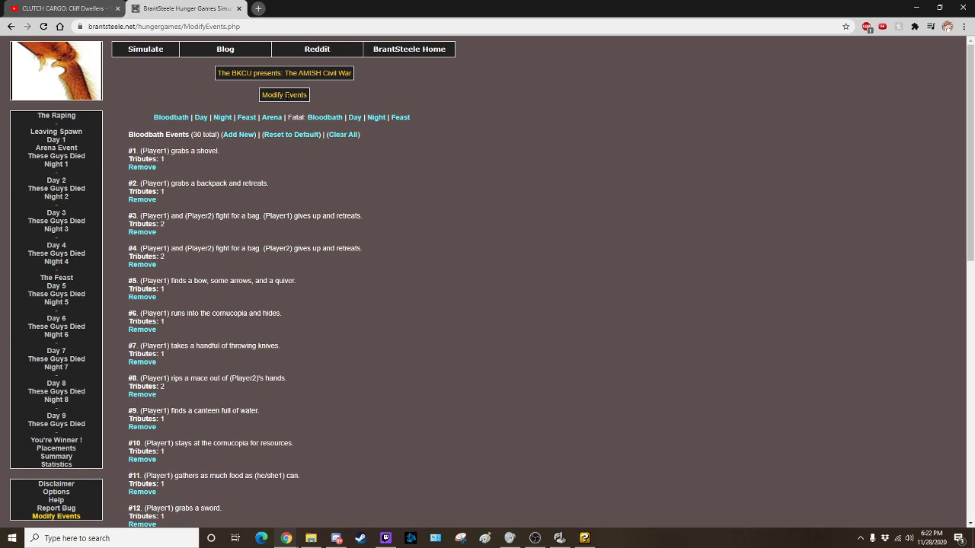
scroll(236, 335, "down", 10)
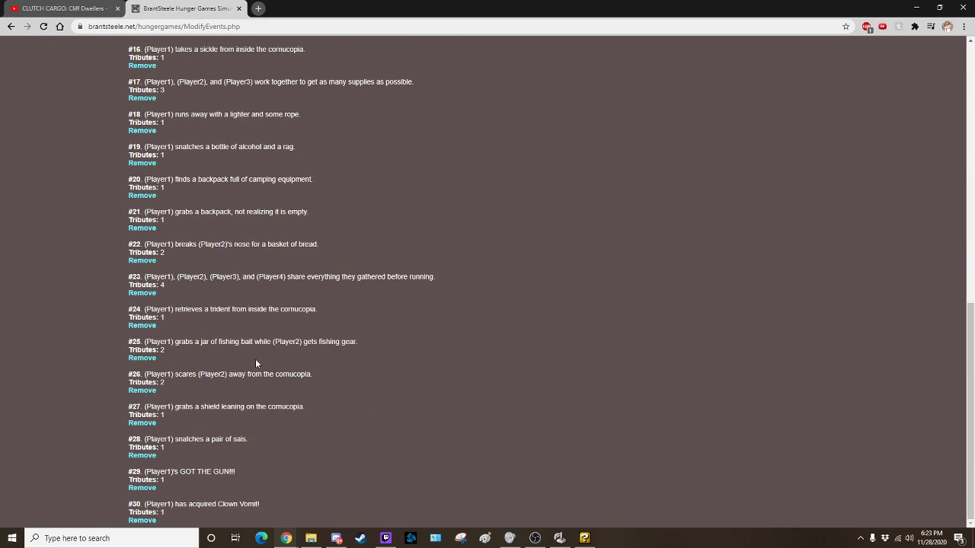
scroll(259, 350, "up", 5)
scroll(271, 331, "up", 5)
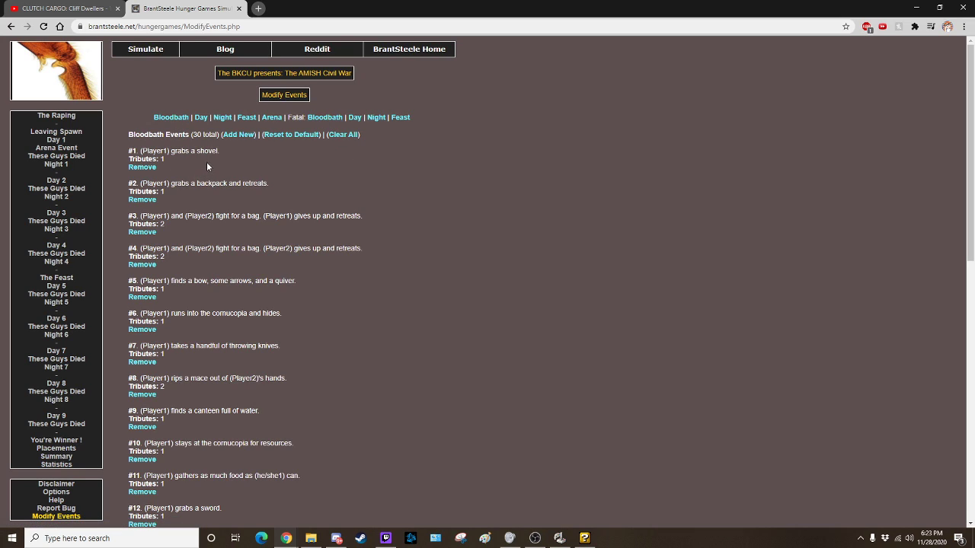
Step: Switch to the Day events list and review all 57 entries
left_click(201, 117)
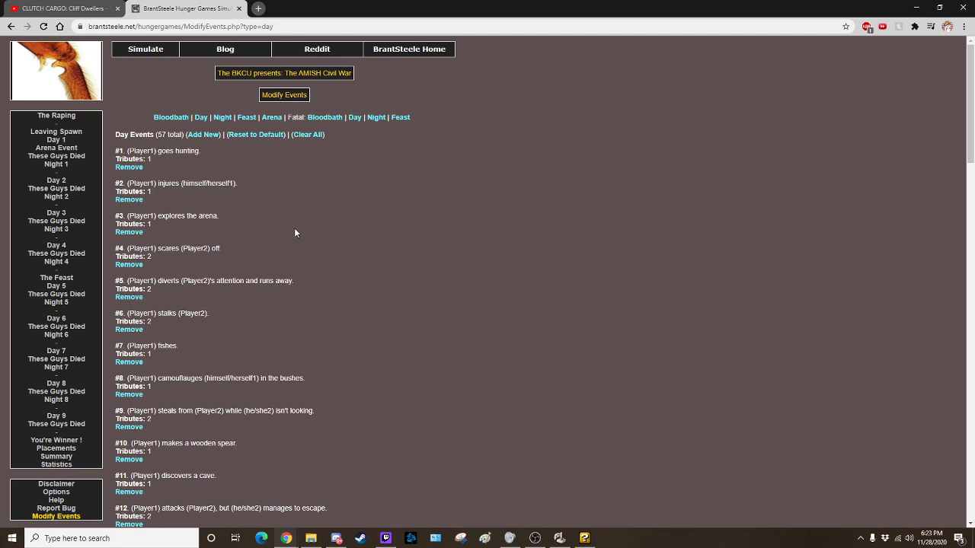
scroll(294, 227, "down", 2)
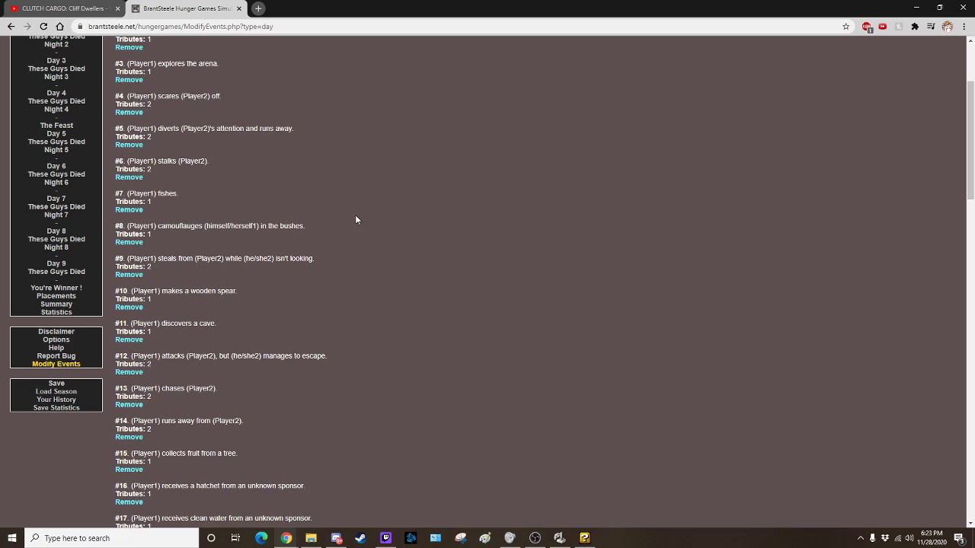
scroll(340, 211, "down", 1)
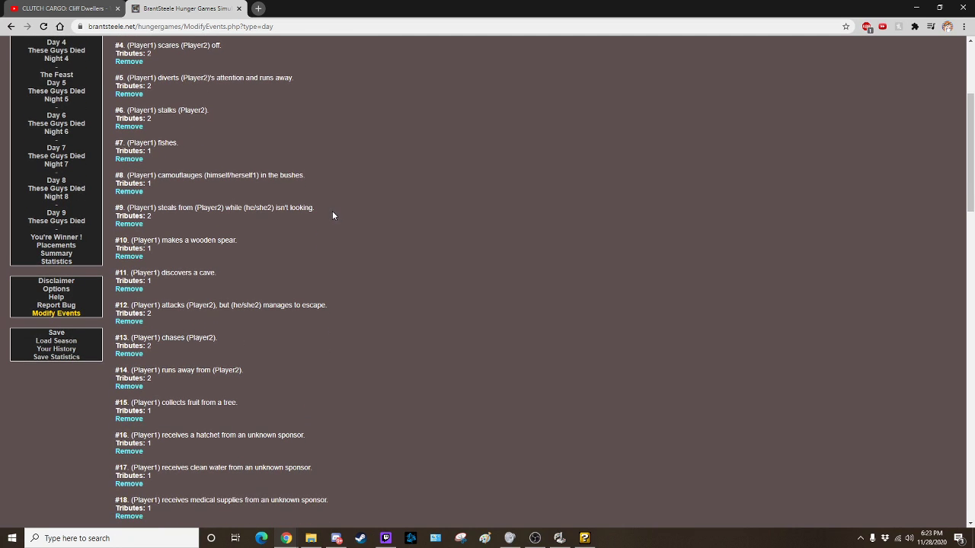
scroll(332, 211, "down", 1)
scroll(332, 215, "down", 1)
scroll(332, 216, "down", 1)
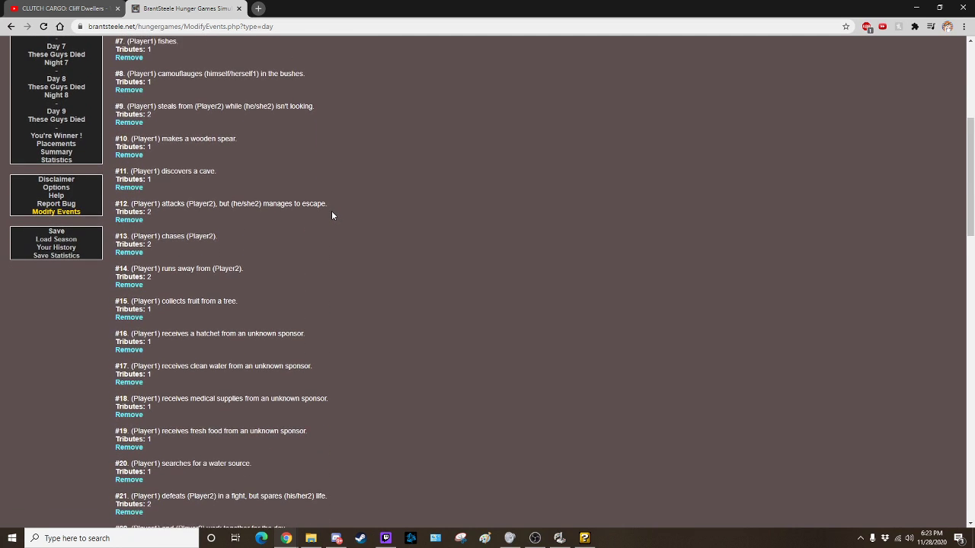
scroll(331, 215, "down", 1)
scroll(330, 214, "down", 1)
scroll(317, 208, "down", 4)
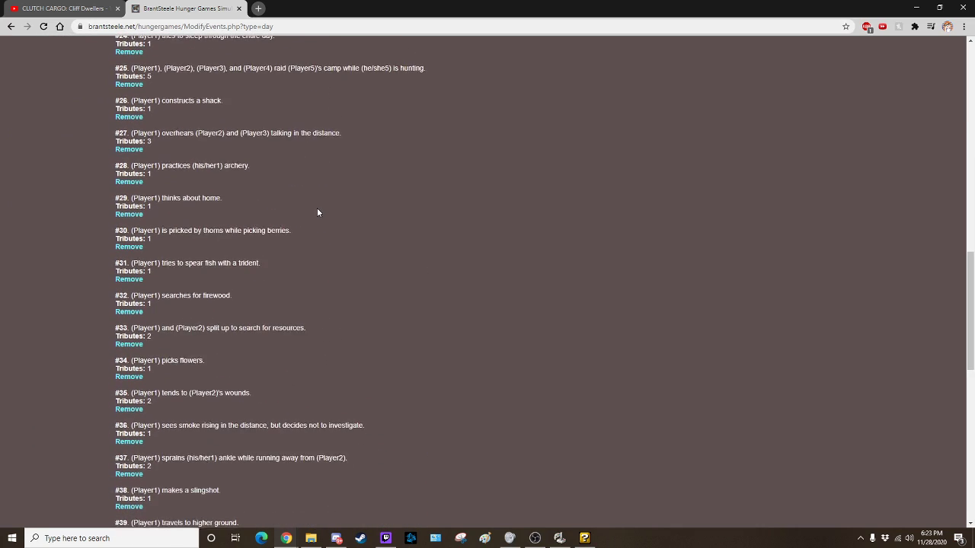
scroll(317, 208, "down", 1)
scroll(317, 209, "down", 1)
scroll(317, 209, "up", 3)
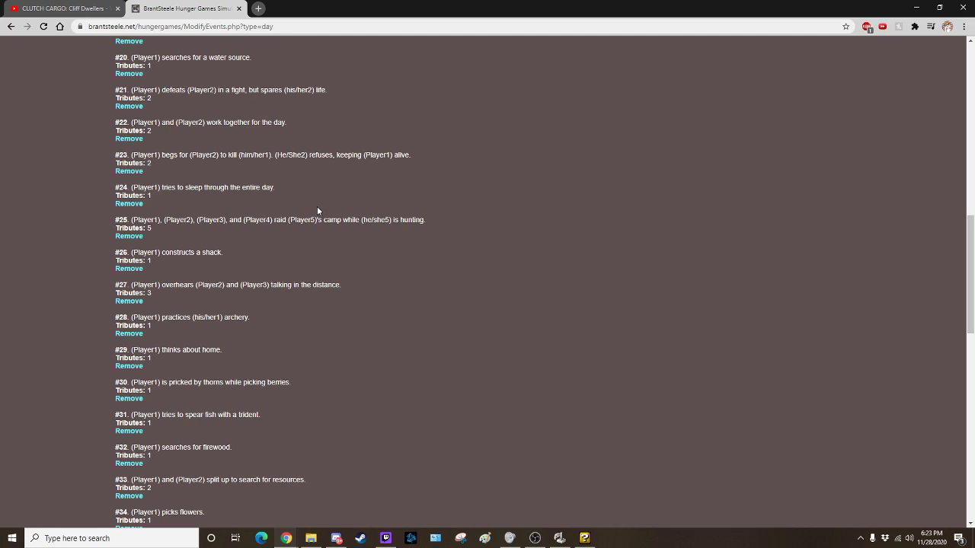
scroll(317, 206, "up", 1)
scroll(310, 241, "up", 3)
scroll(323, 269, "down", 4)
scroll(310, 275, "down", 3)
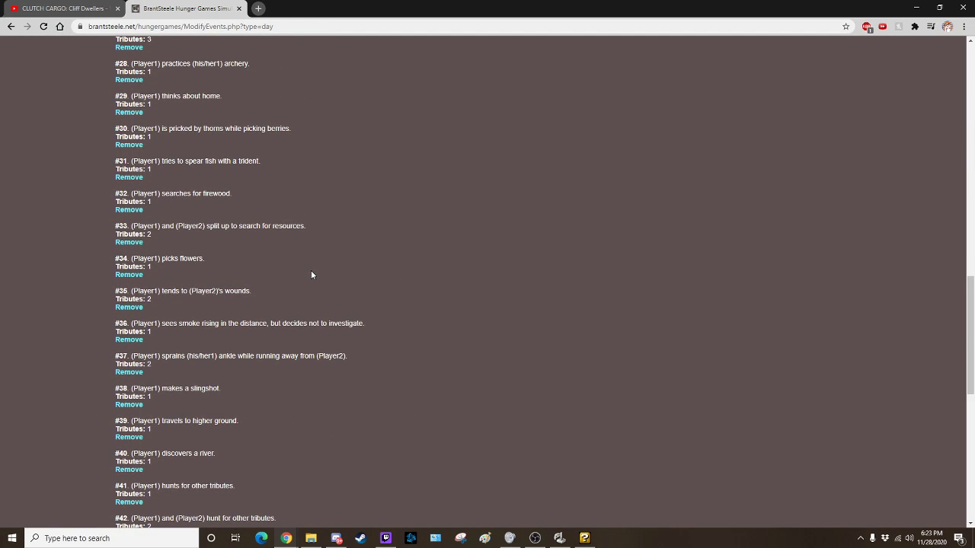
scroll(310, 271, "down", 1)
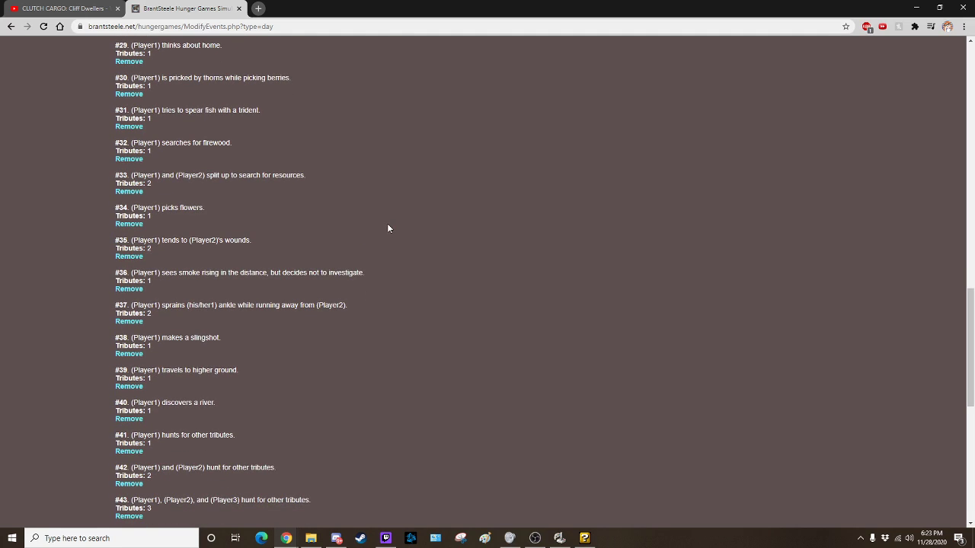
scroll(387, 223, "down", 2)
scroll(384, 223, "down", 1)
scroll(382, 222, "down", 1)
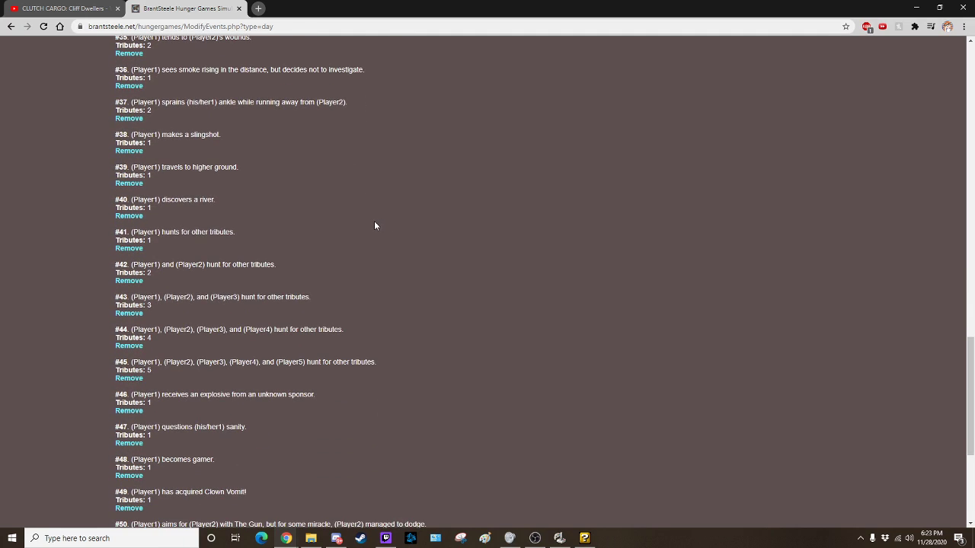
scroll(374, 225, "down", 1)
scroll(374, 226, "down", 1)
scroll(374, 225, "down", 1)
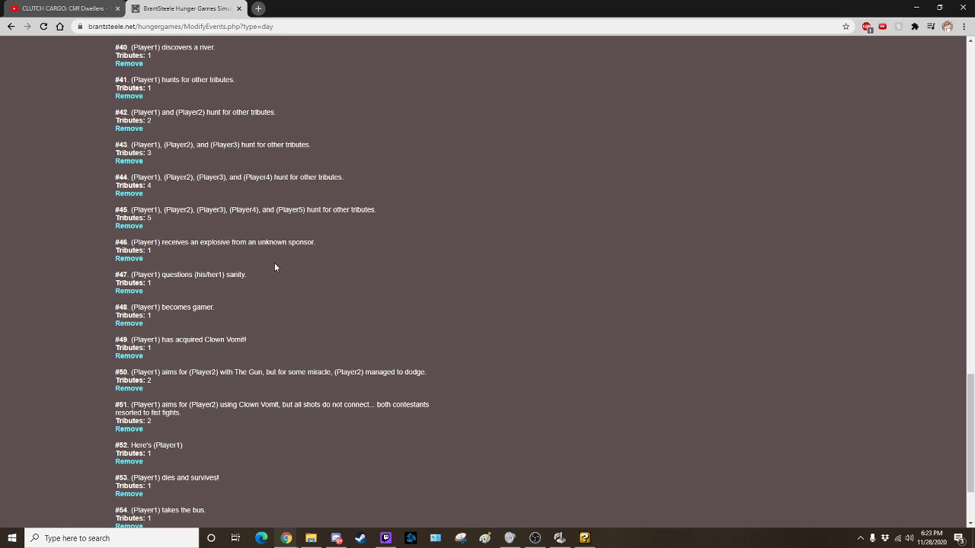
scroll(164, 307, "down", 1)
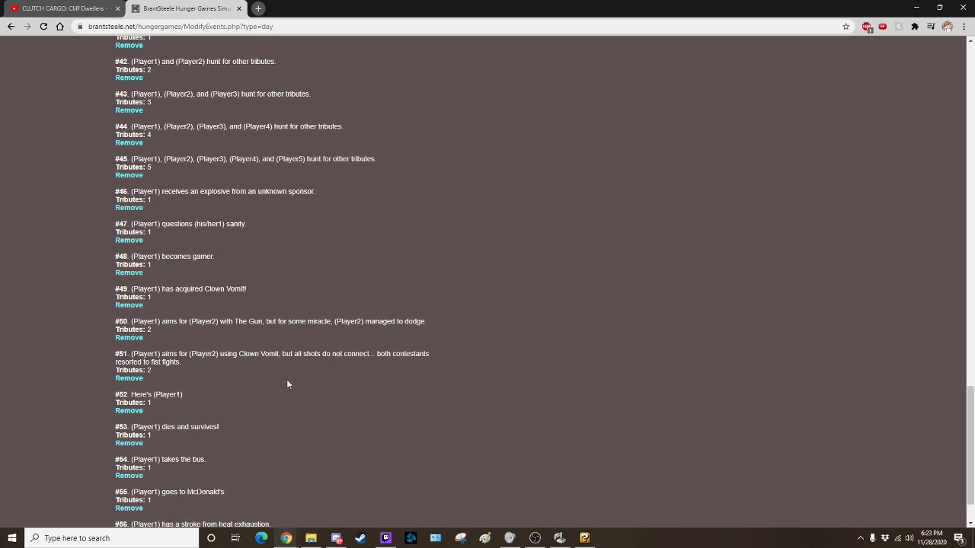
scroll(286, 379, "down", 1)
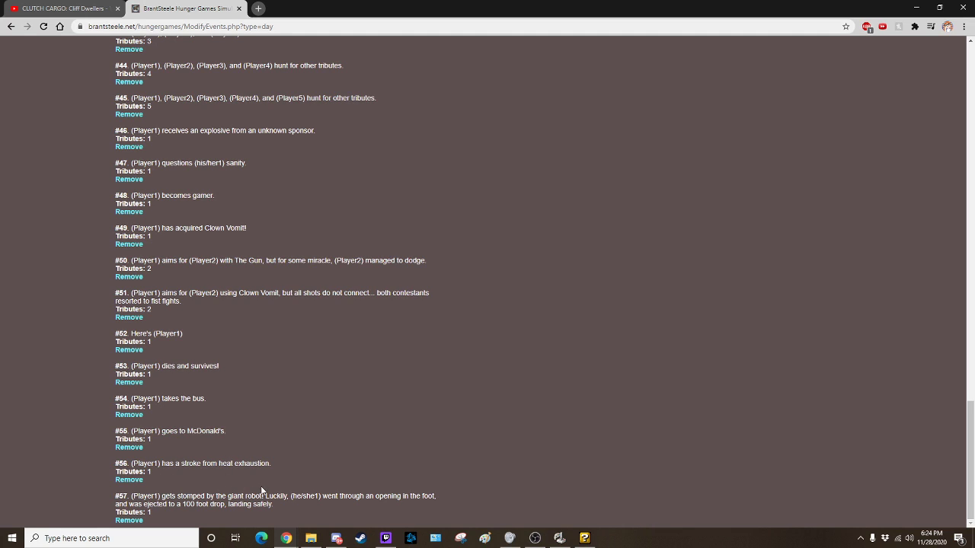
scroll(312, 448, "up", 5)
scroll(312, 448, "up", 5)
scroll(312, 448, "up", 5)
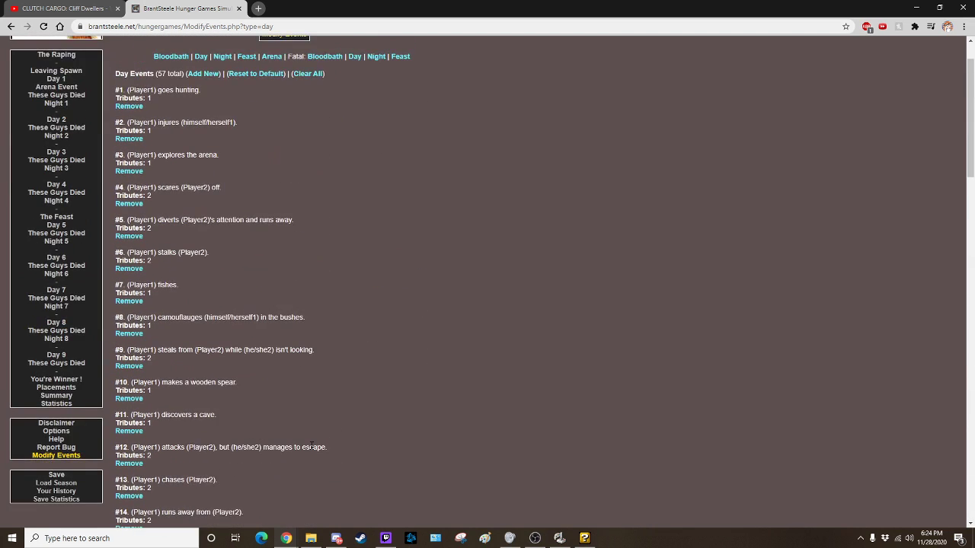
scroll(313, 448, "up", 2)
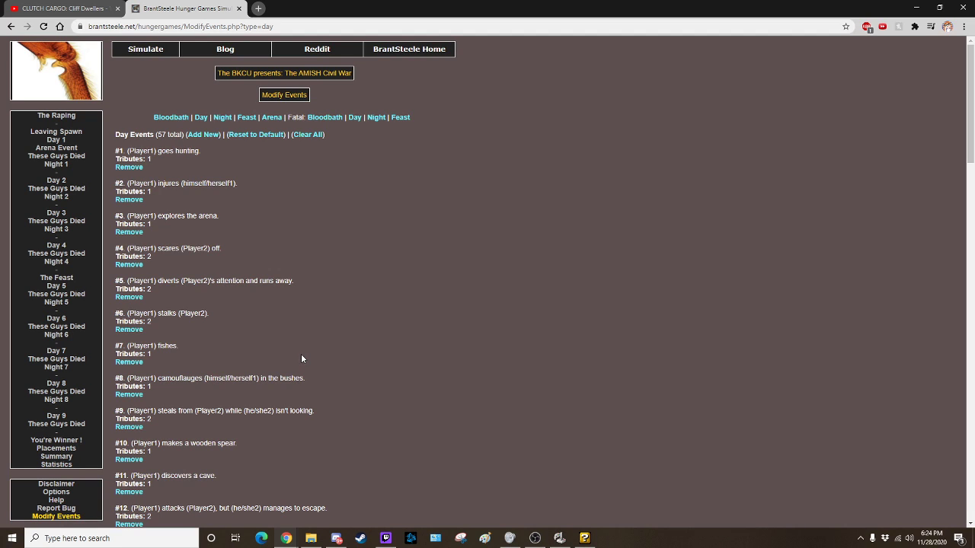
Step: Review the 65 Night events, then switch to the Feast events list
left_click(223, 117)
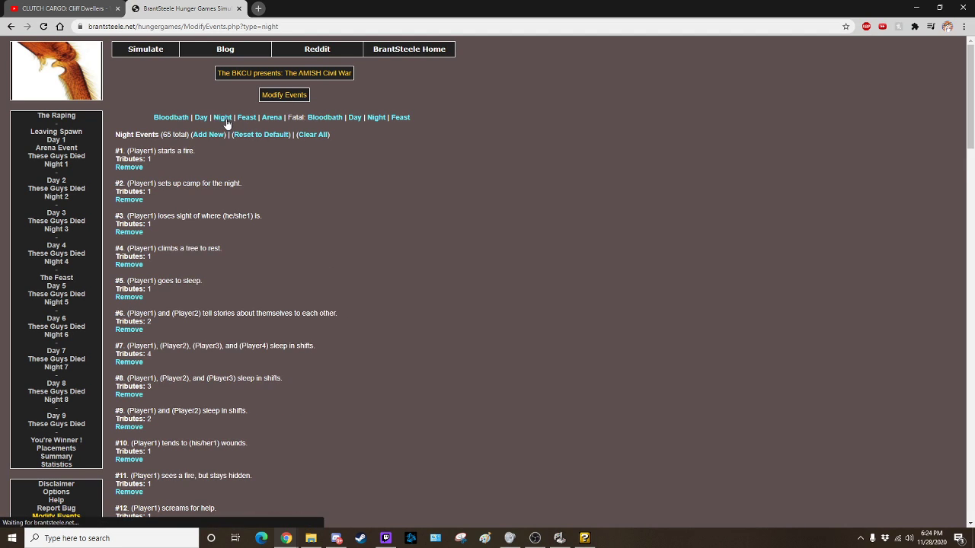
scroll(284, 313, "down", 8)
scroll(284, 313, "down", 8)
scroll(266, 351, "down", 6)
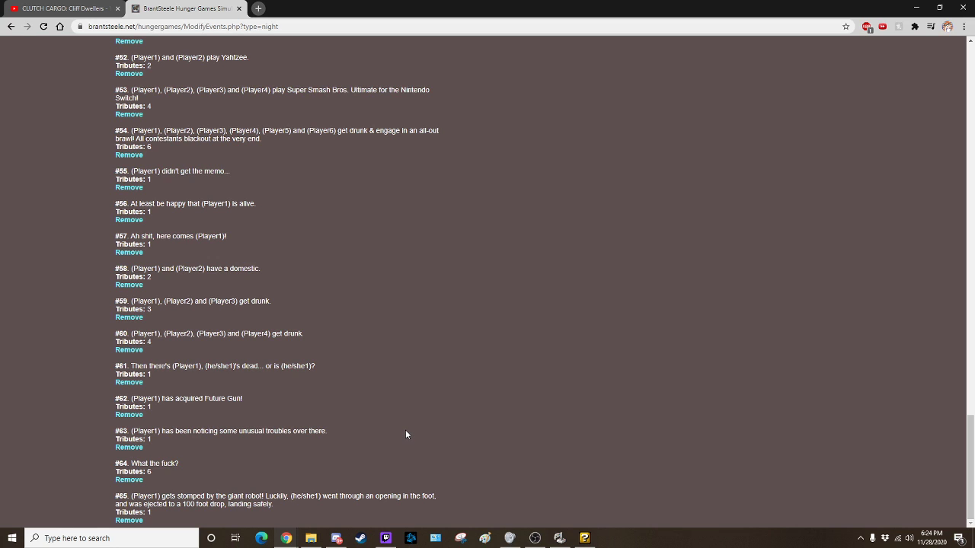
scroll(405, 430, "up", 10)
scroll(381, 425, "up", 10)
scroll(366, 425, "up", 10)
scroll(354, 427, "up", 5)
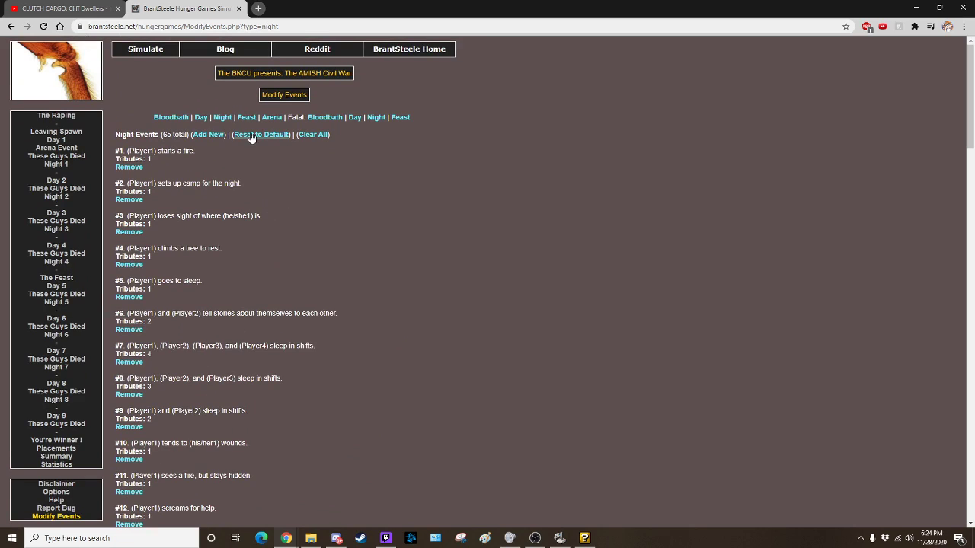
left_click(246, 117)
scroll(295, 315, "down", 3)
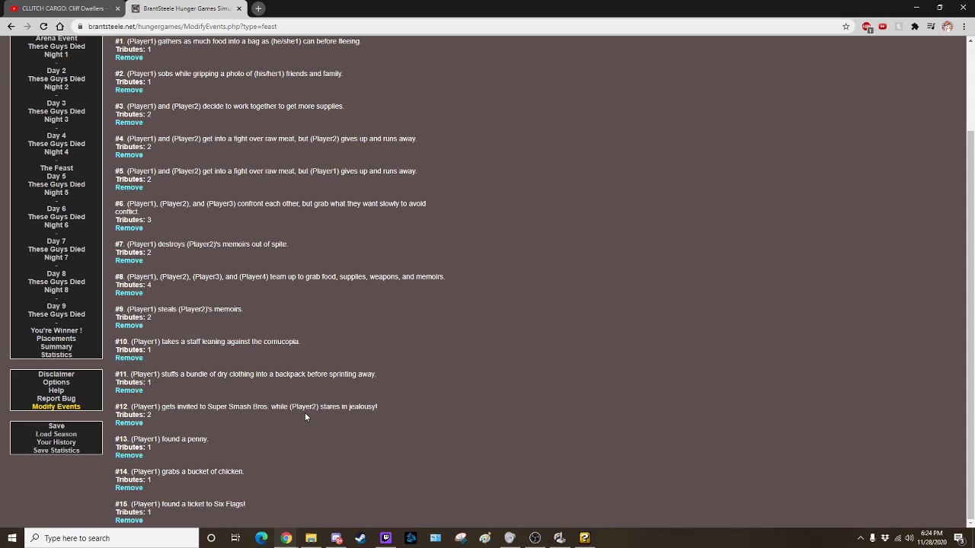
scroll(304, 412, "up", 3)
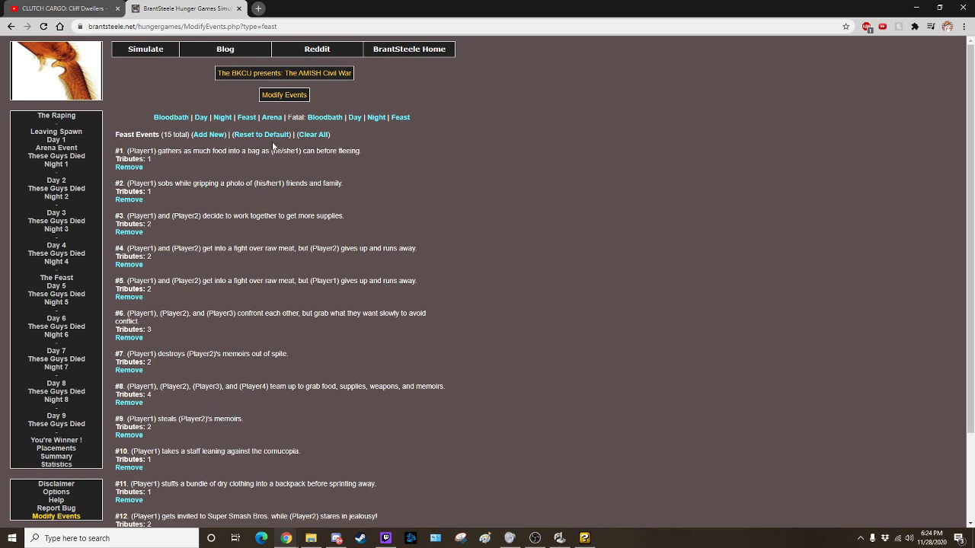
Step: Glance at the Arena and Feast lists, then return to the Night events
left_click(271, 116)
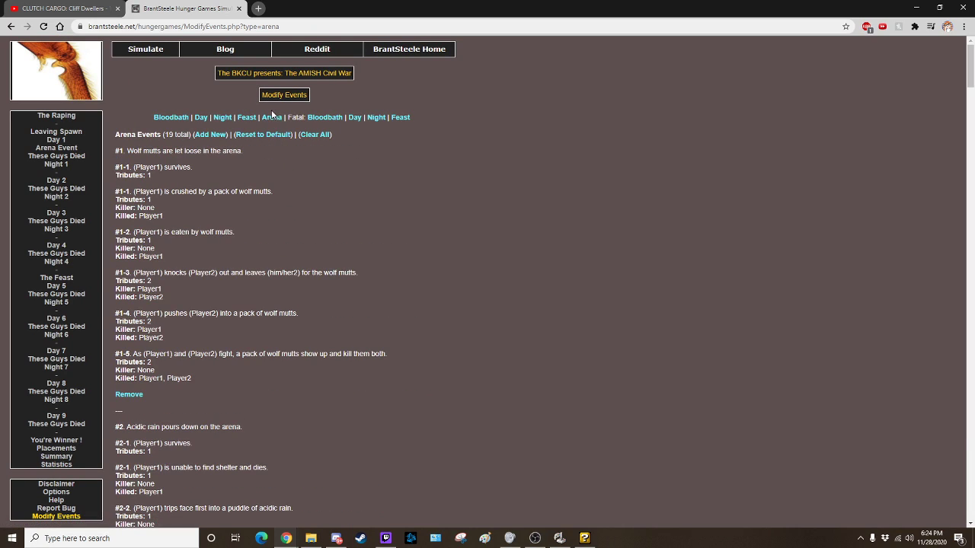
left_click(246, 117)
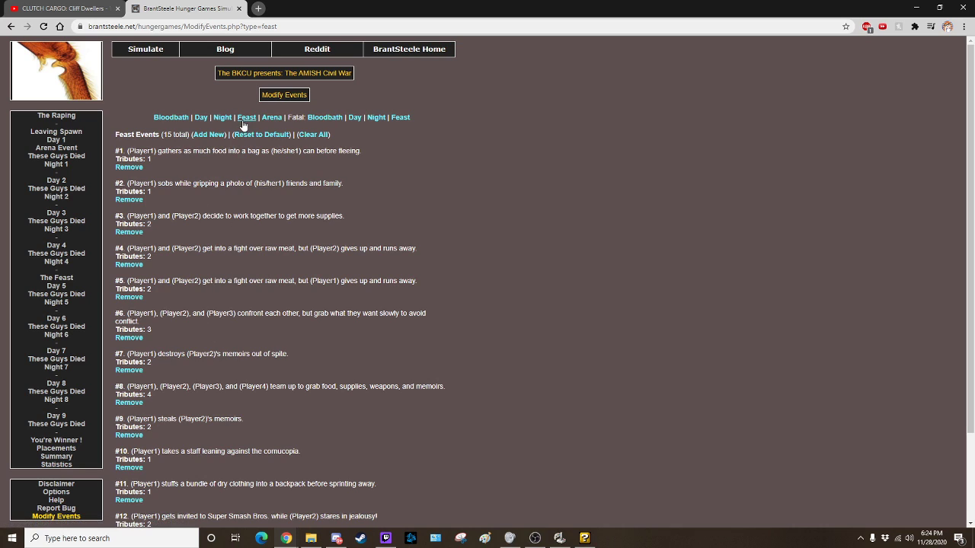
left_click(223, 118)
scroll(267, 449, "down", 10)
scroll(327, 426, "down", 10)
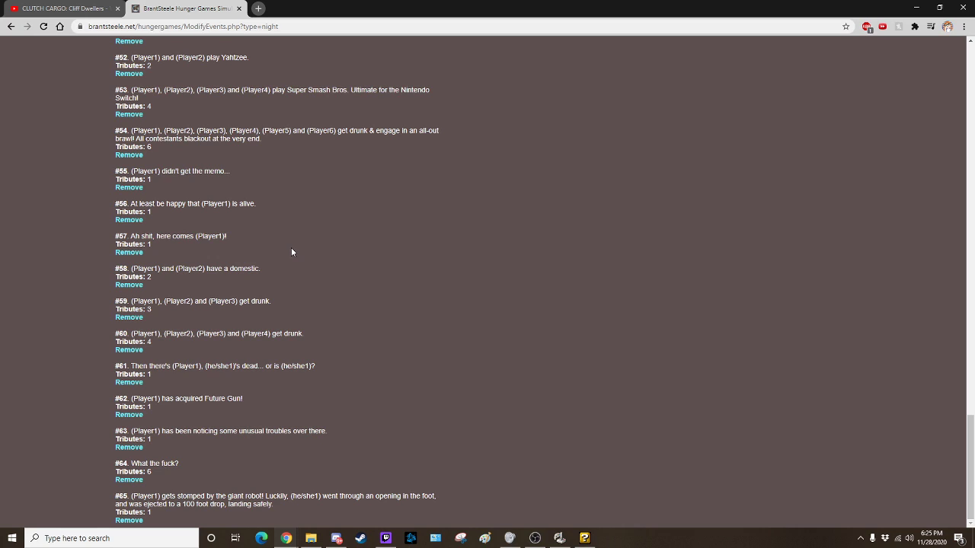
scroll(291, 248, "up", 5)
scroll(291, 248, "up", 2)
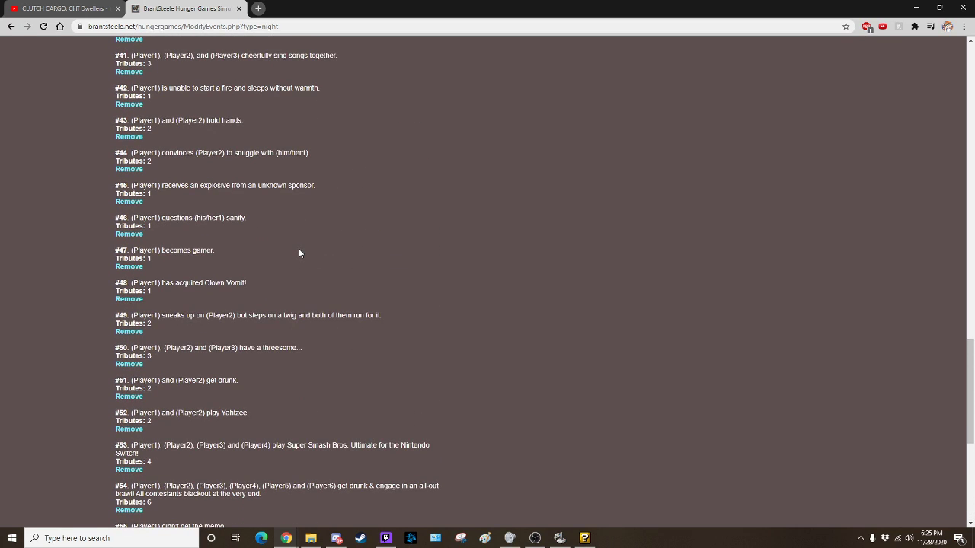
scroll(299, 248, "down", 2)
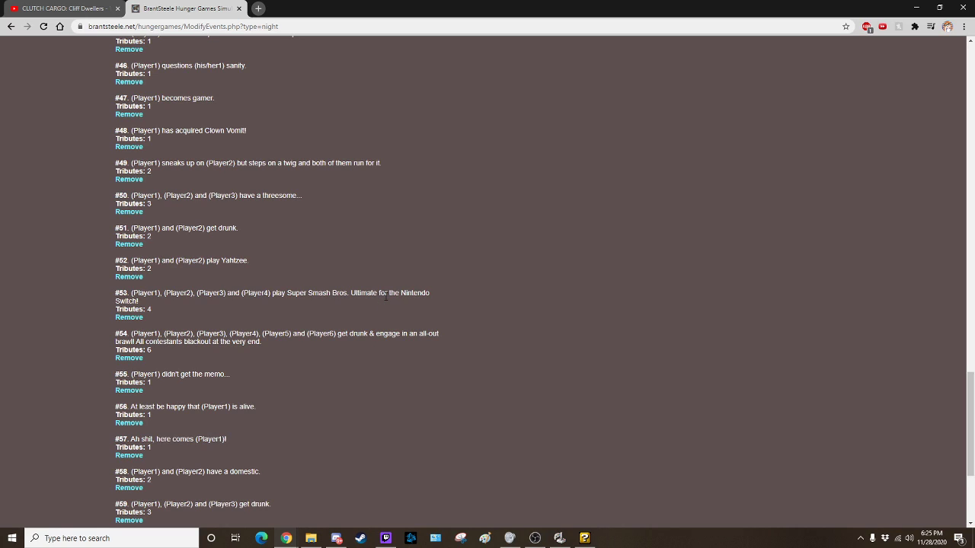
scroll(389, 337, "down", 1)
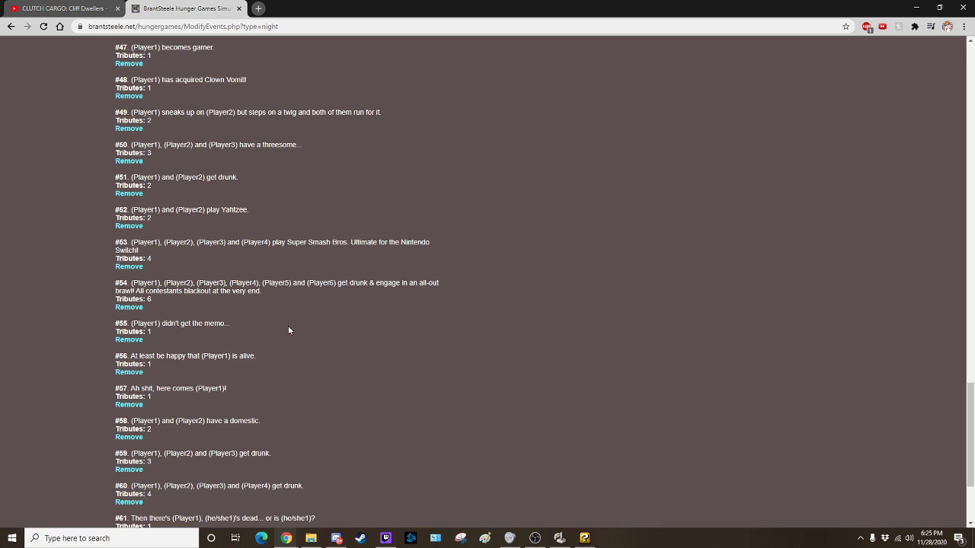
scroll(288, 326, "down", 2)
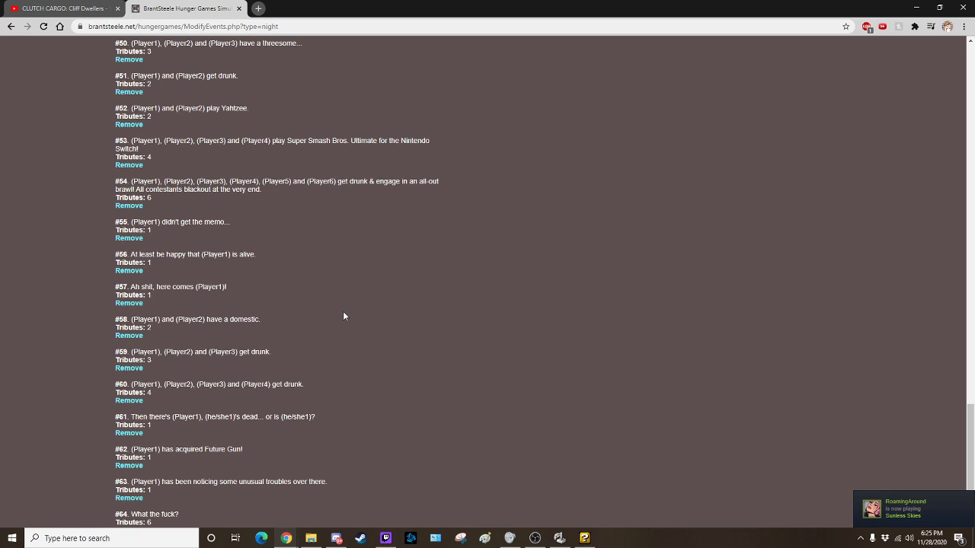
scroll(344, 316, "down", 1)
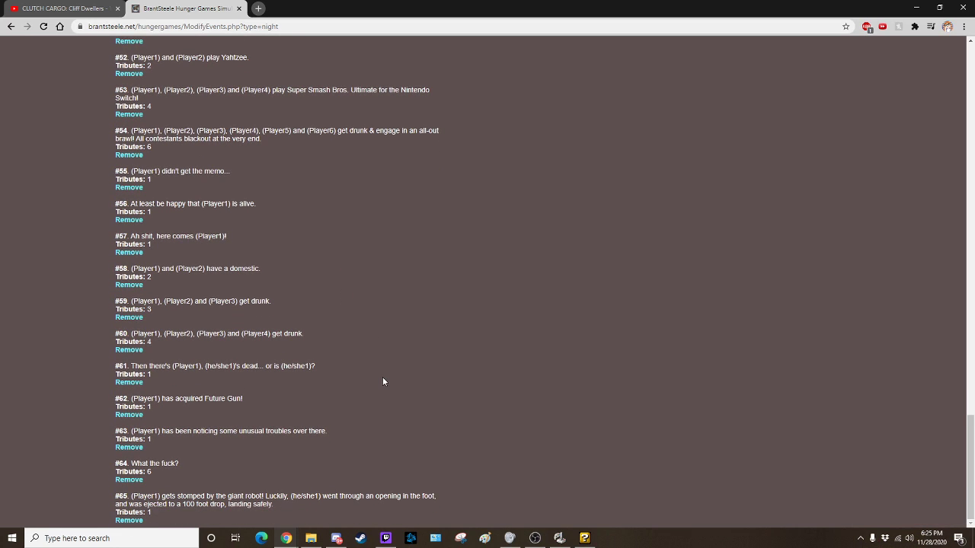
scroll(382, 375, "up", 8)
scroll(381, 375, "up", 8)
scroll(408, 373, "up", 8)
scroll(430, 369, "up", 6)
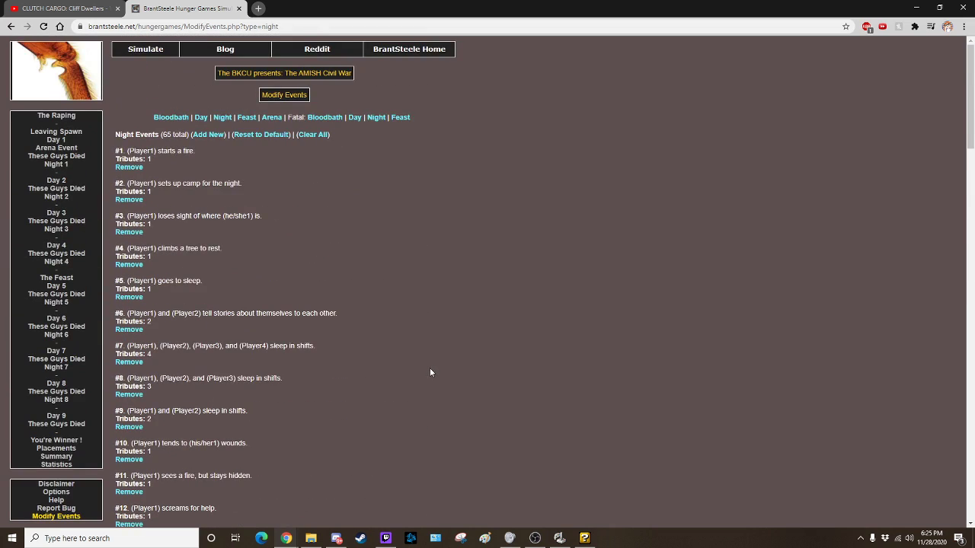
left_click(272, 117)
scroll(376, 308, "down", 8)
scroll(402, 318, "down", 8)
scroll(402, 397, "down", 5)
scroll(401, 398, "down", 8)
scroll(404, 350, "down", 8)
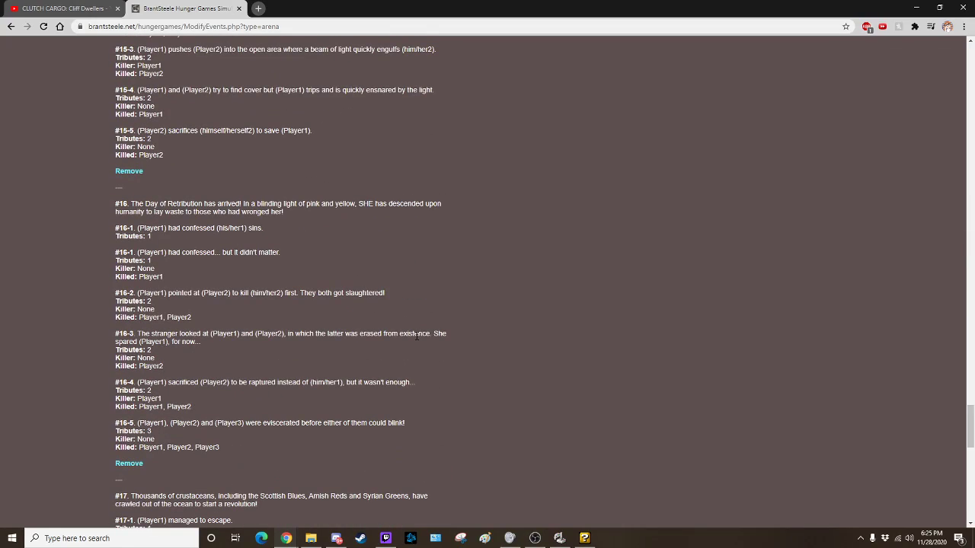
scroll(424, 336, "up", 5)
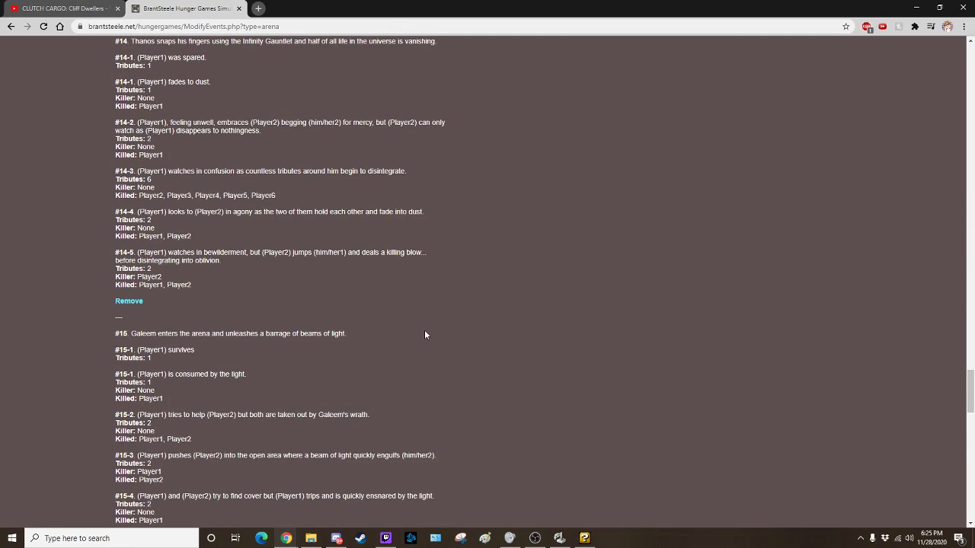
scroll(424, 330, "up", 4)
scroll(438, 335, "up", 5)
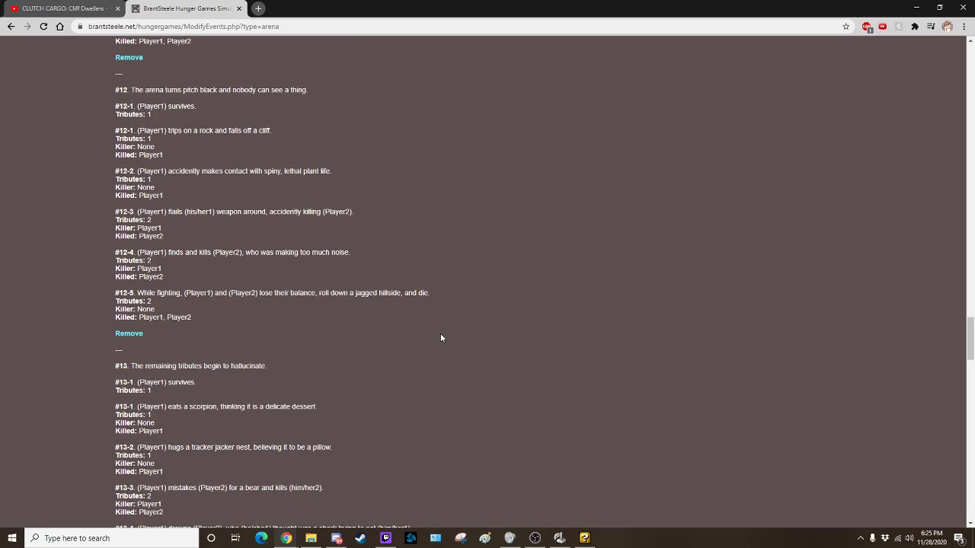
scroll(440, 338, "up", 5)
scroll(441, 335, "up", 5)
scroll(438, 331, "up", 5)
scroll(433, 328, "up", 3)
scroll(433, 323, "up", 5)
scroll(433, 323, "up", 5)
scroll(433, 323, "up", 2)
scroll(435, 319, "up", 3)
scroll(435, 316, "up", 3)
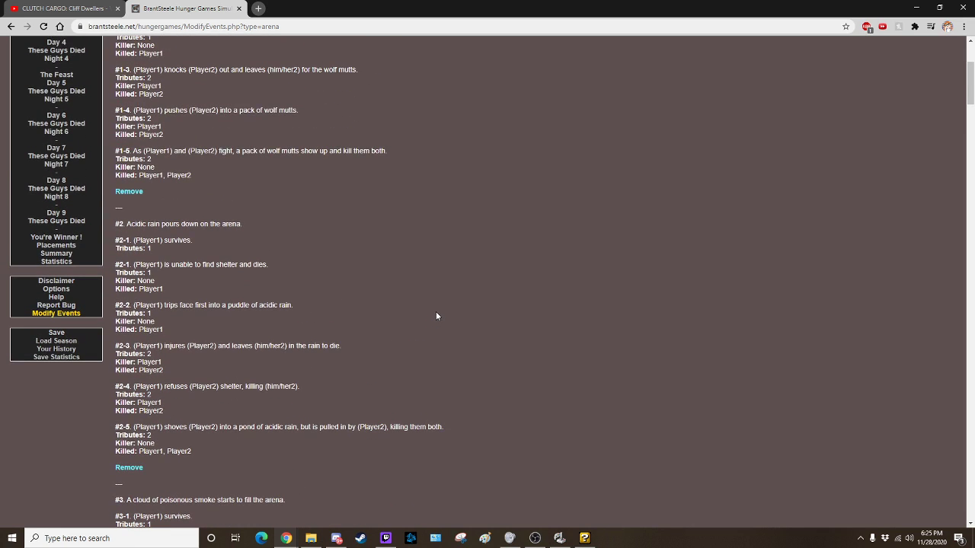
scroll(436, 308, "up", 3)
scroll(435, 306, "up", 2)
scroll(436, 296, "up", 3)
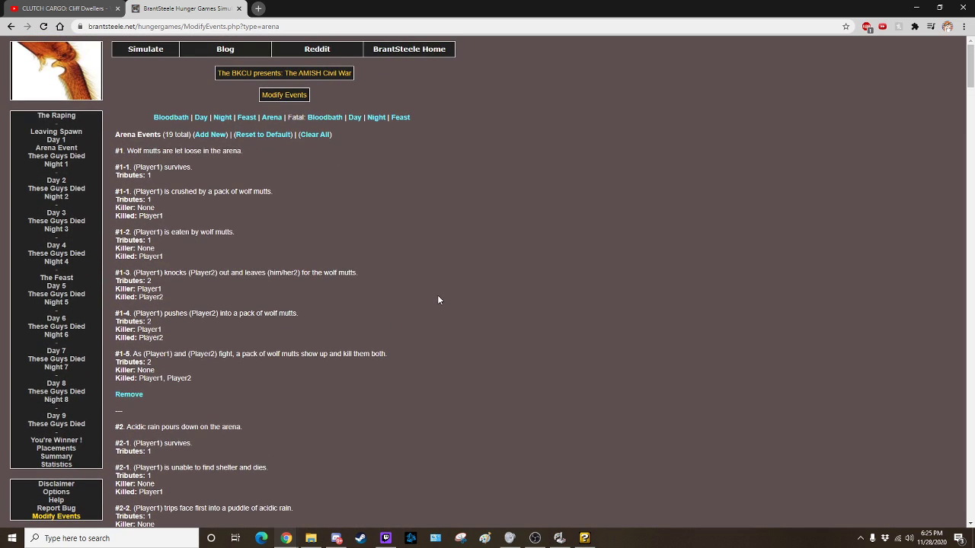
scroll(438, 294, "down", 3)
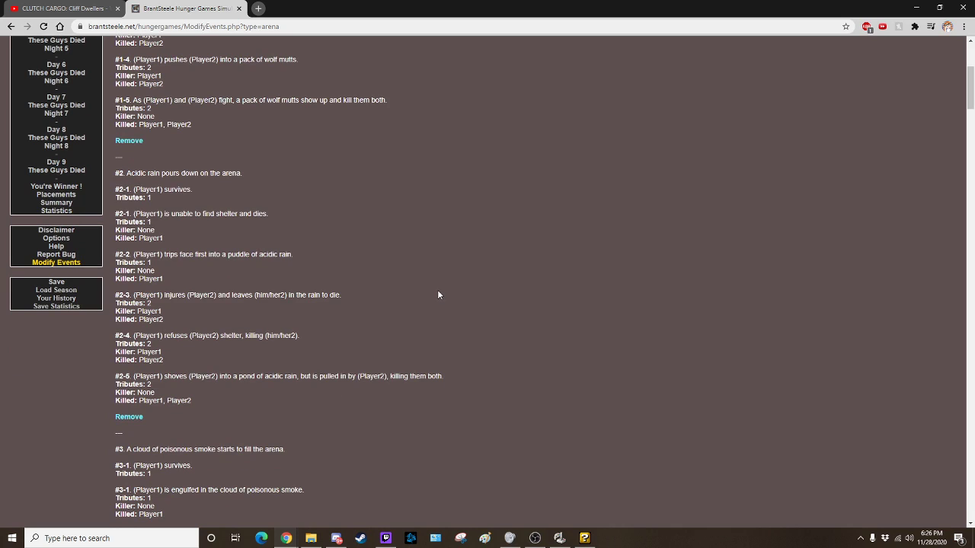
scroll(410, 315, "down", 3)
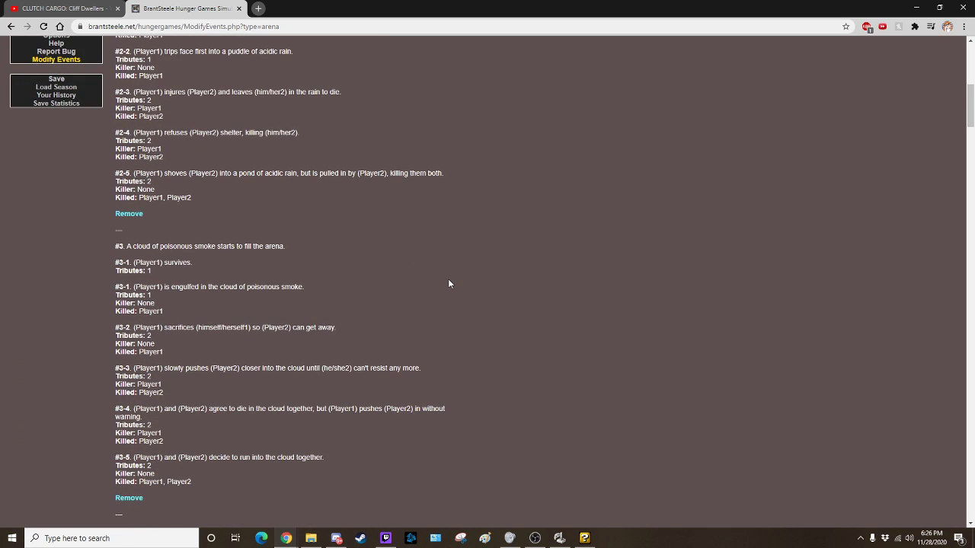
scroll(447, 279, "down", 3)
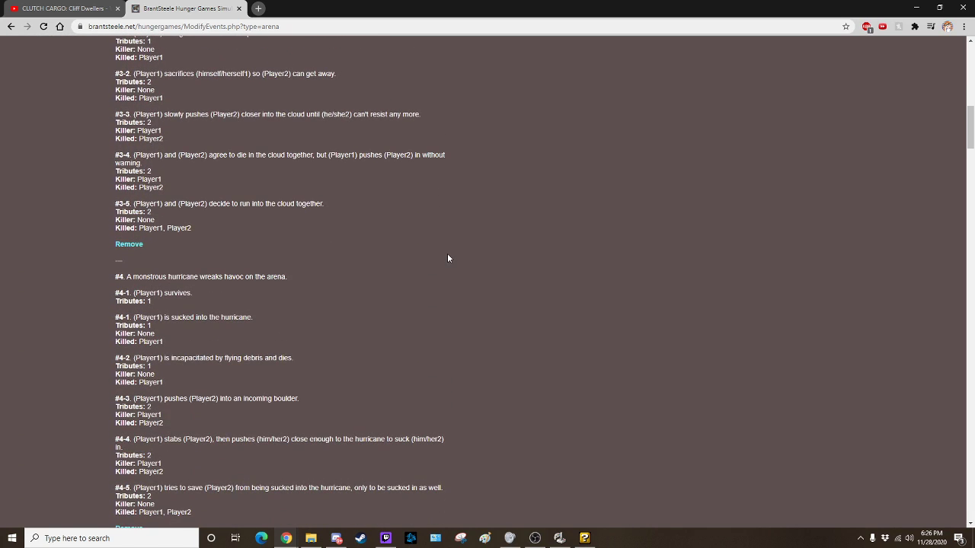
scroll(447, 257, "down", 3)
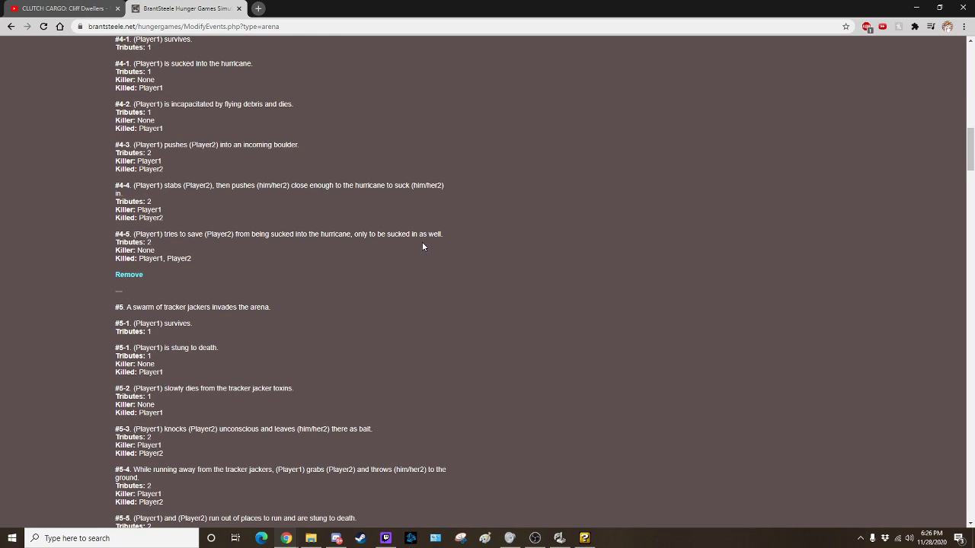
scroll(316, 297, "down", 3)
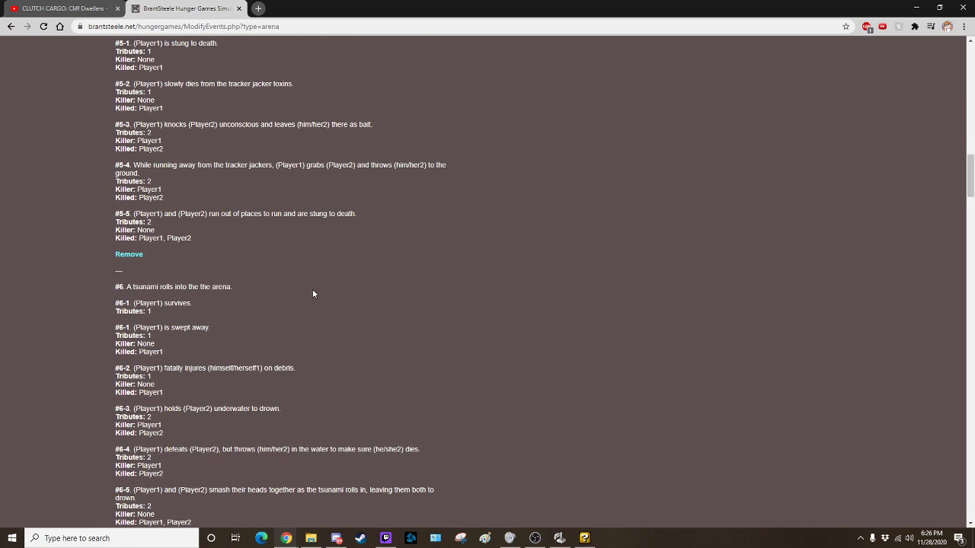
scroll(312, 289, "down", 3)
scroll(313, 294, "down", 3)
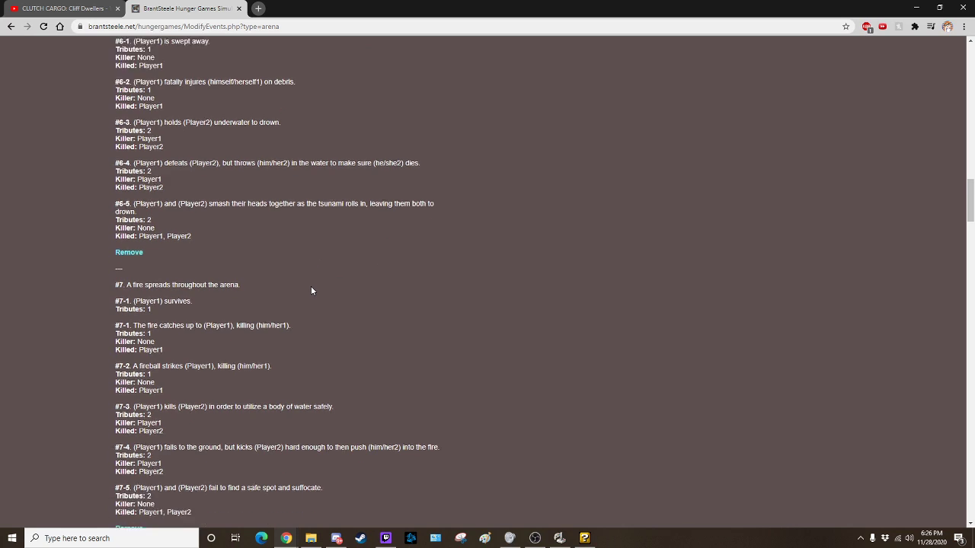
scroll(311, 285, "down", 3)
scroll(313, 276, "down", 3)
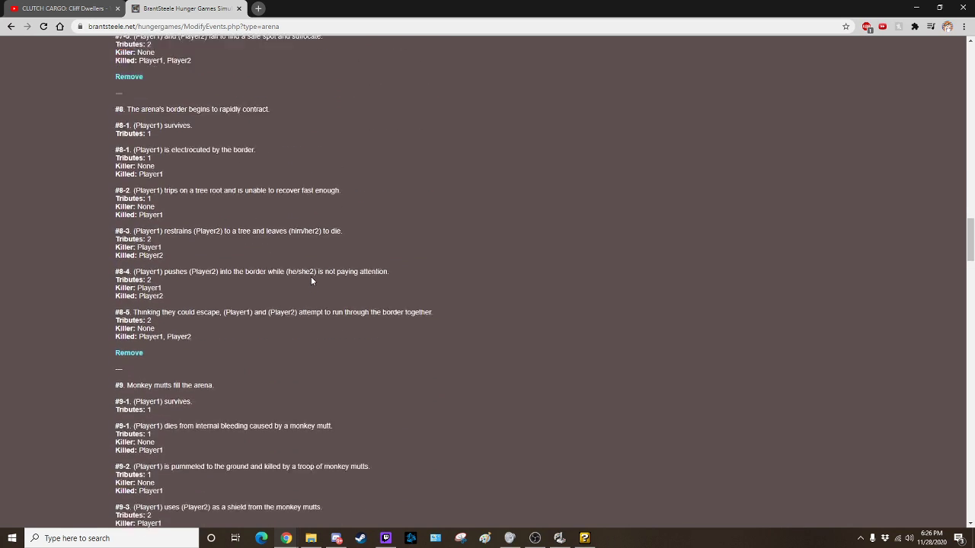
scroll(311, 277, "down", 1)
scroll(311, 277, "up", 2)
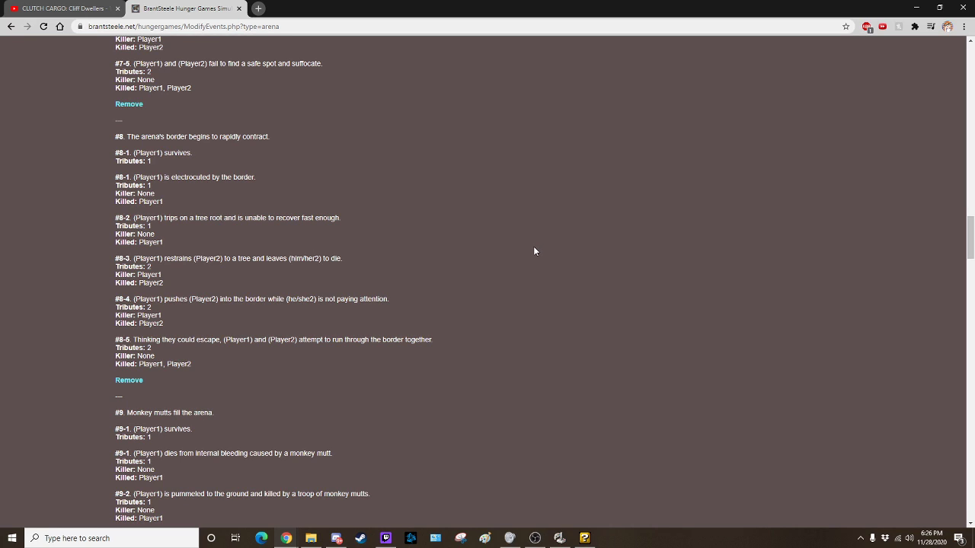
scroll(537, 253, "down", 1)
scroll(538, 253, "down", 1)
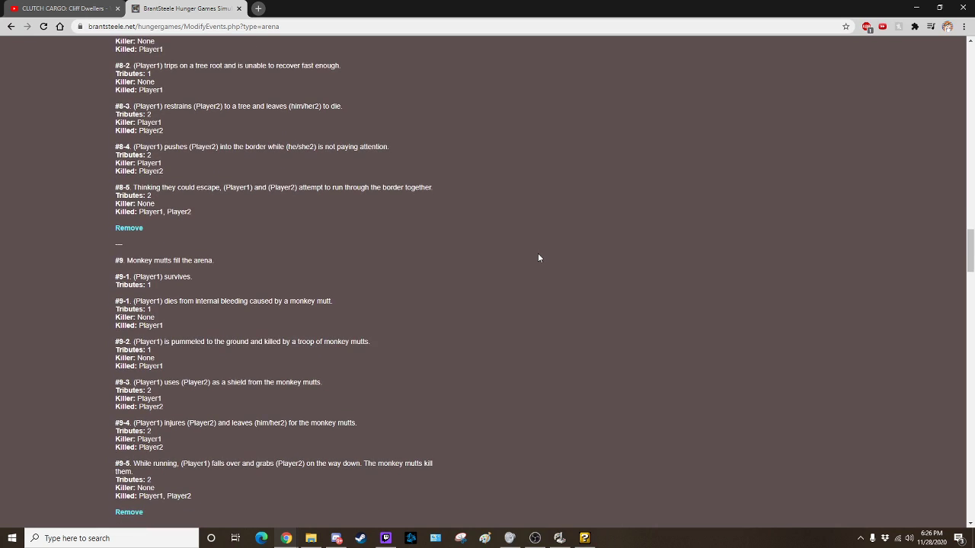
scroll(538, 253, "down", 1)
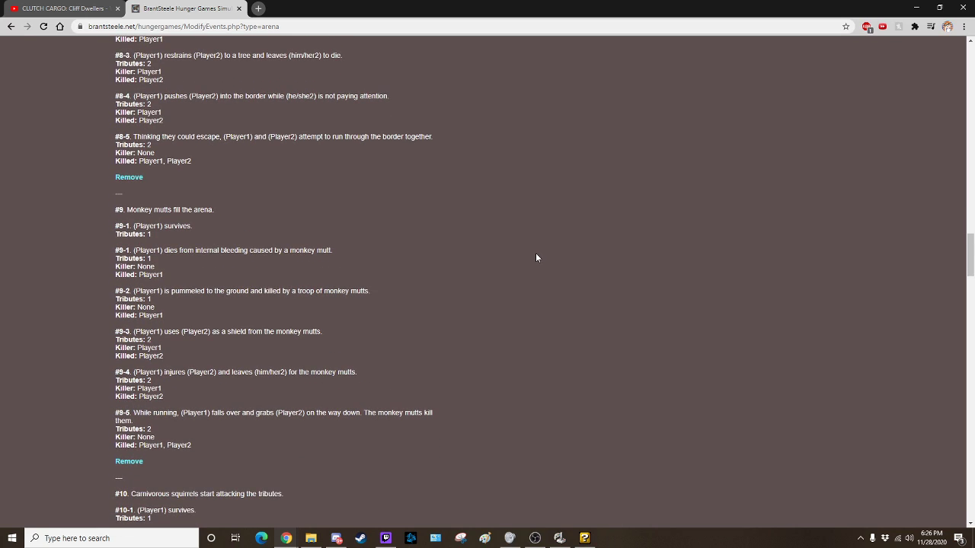
scroll(530, 253, "down", 2)
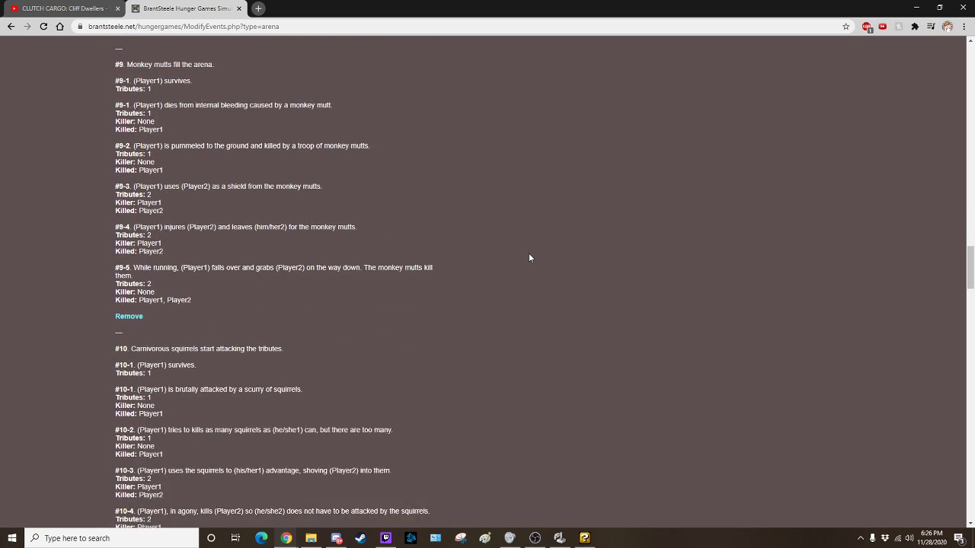
scroll(522, 258, "down", 1)
scroll(521, 265, "up", 1)
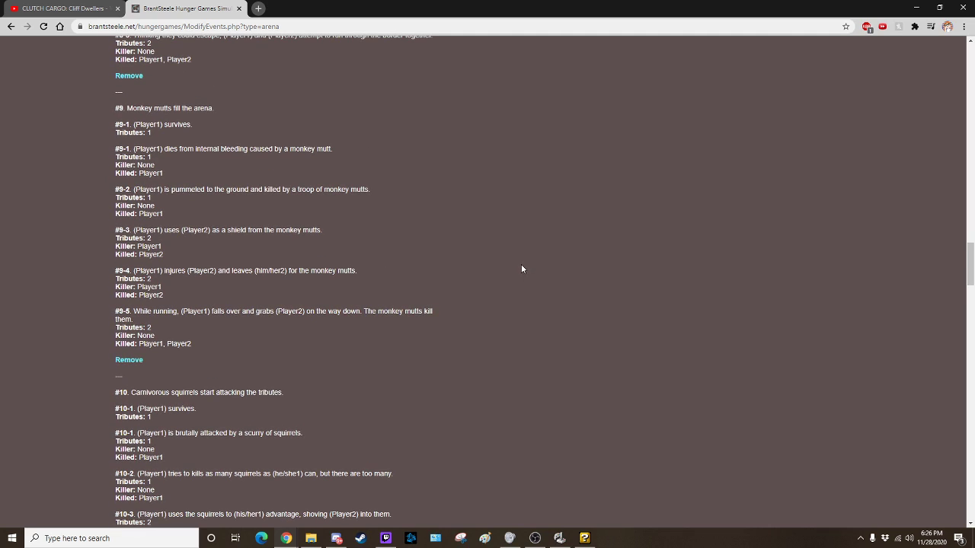
scroll(521, 260, "down", 5)
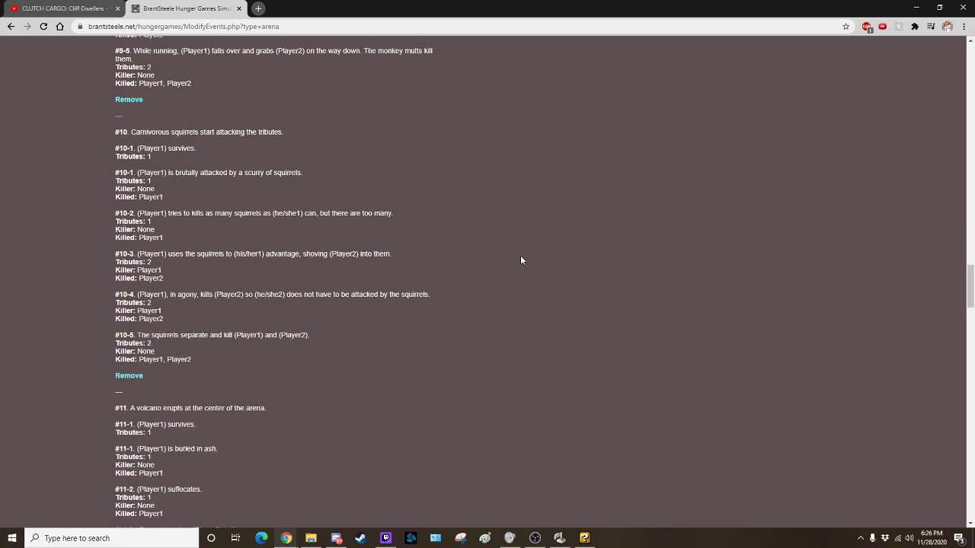
scroll(520, 255, "down", 1)
scroll(520, 262, "down", 3)
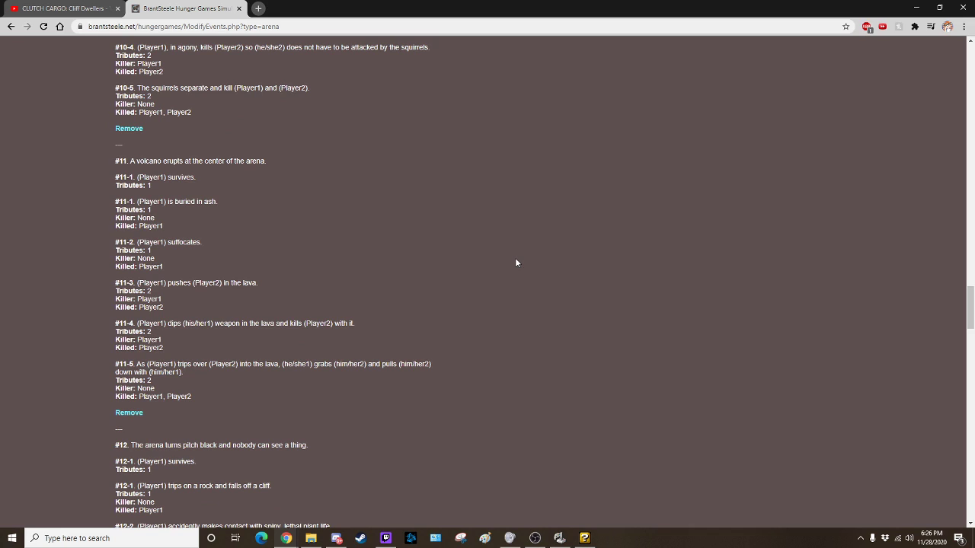
scroll(515, 259, "down", 1)
scroll(509, 265, "down", 3)
scroll(508, 266, "down", 1)
scroll(509, 265, "down", 1)
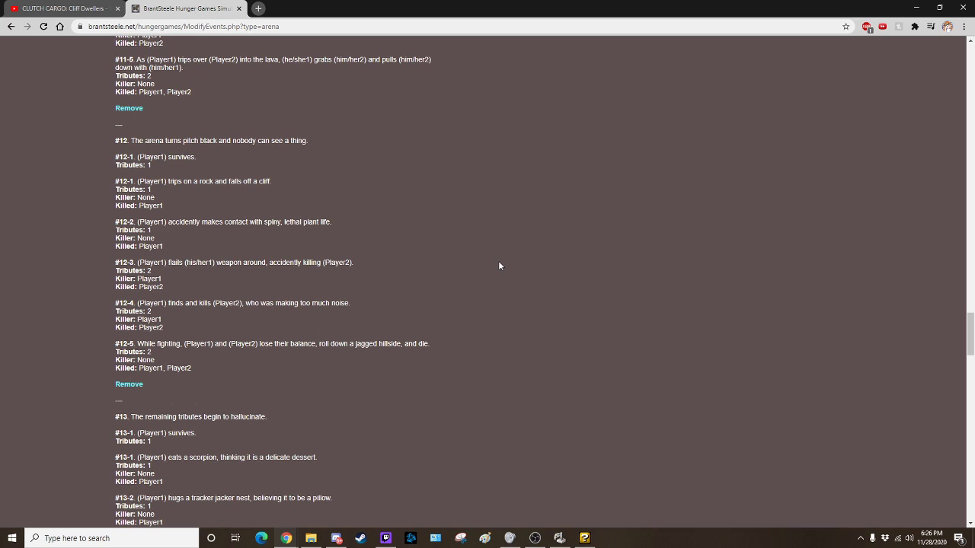
scroll(499, 266, "down", 2)
scroll(499, 265, "down", 1)
scroll(499, 266, "down", 1)
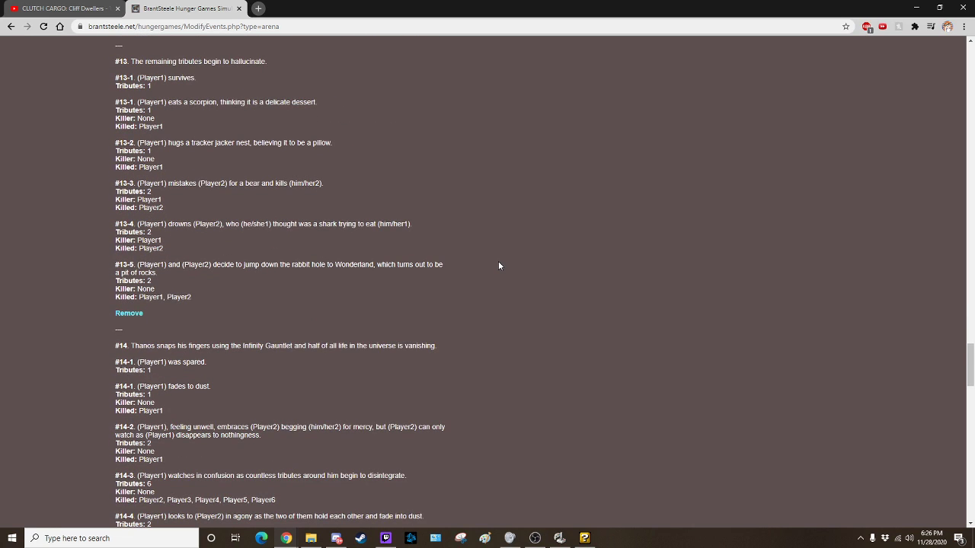
scroll(499, 266, "up", 1)
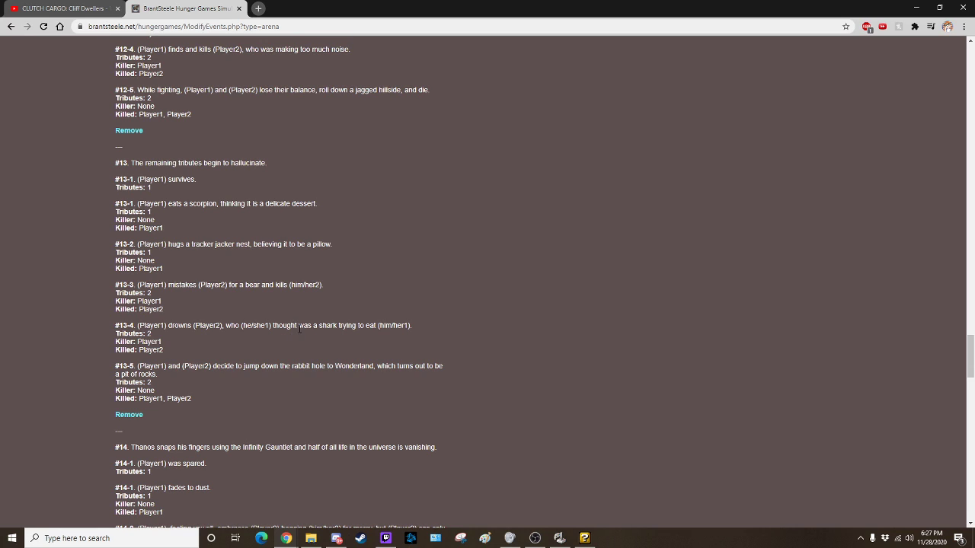
scroll(487, 332, "down", 3)
scroll(487, 333, "down", 1)
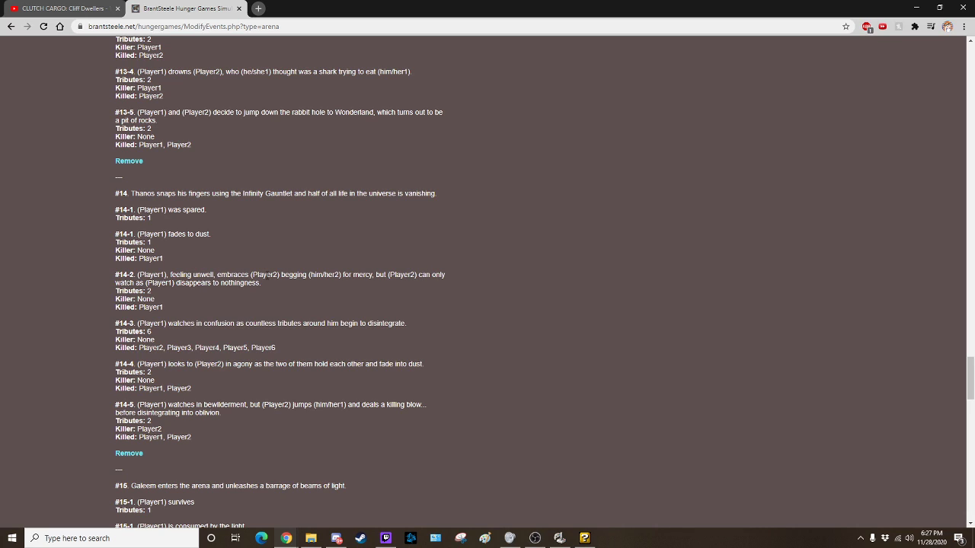
scroll(318, 280, "down", 1)
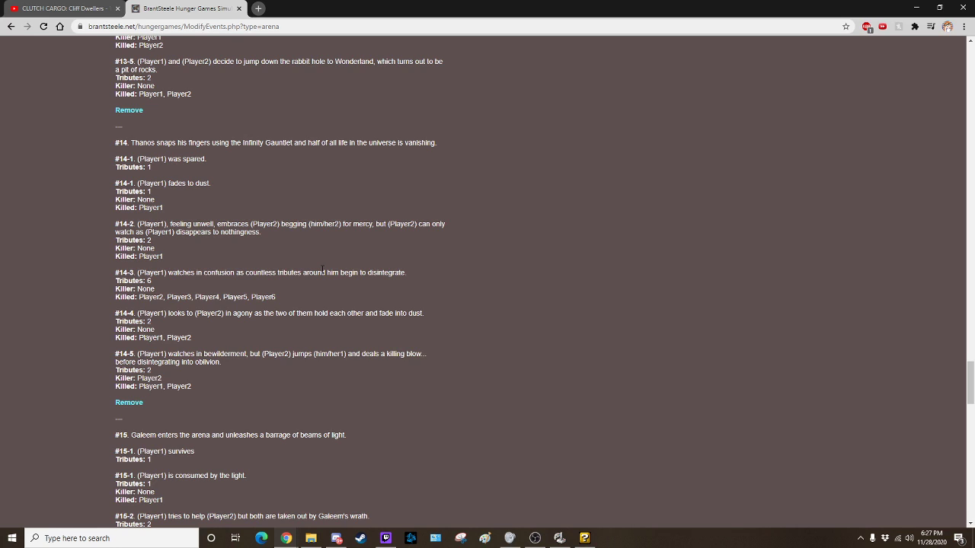
scroll(324, 281, "down", 3)
scroll(324, 282, "down", 2)
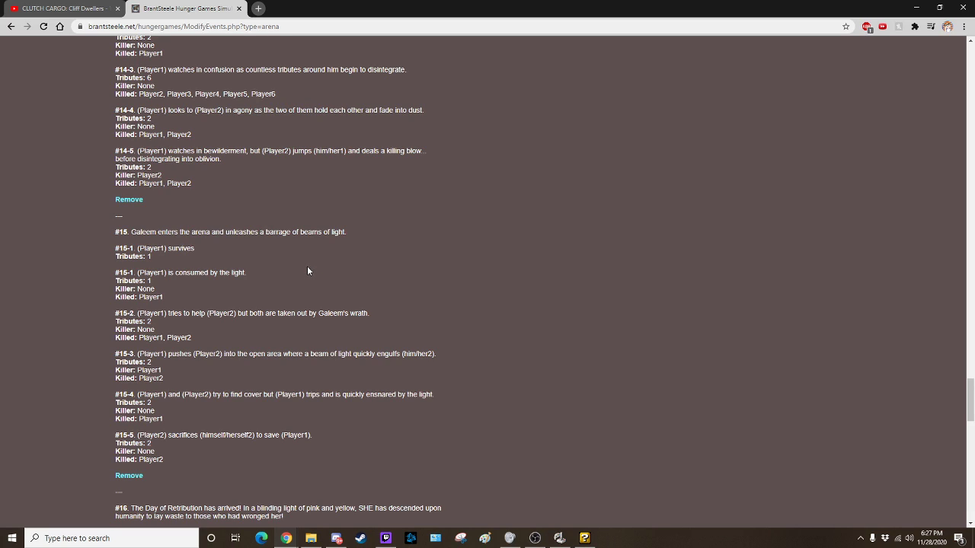
scroll(307, 265, "down", 2)
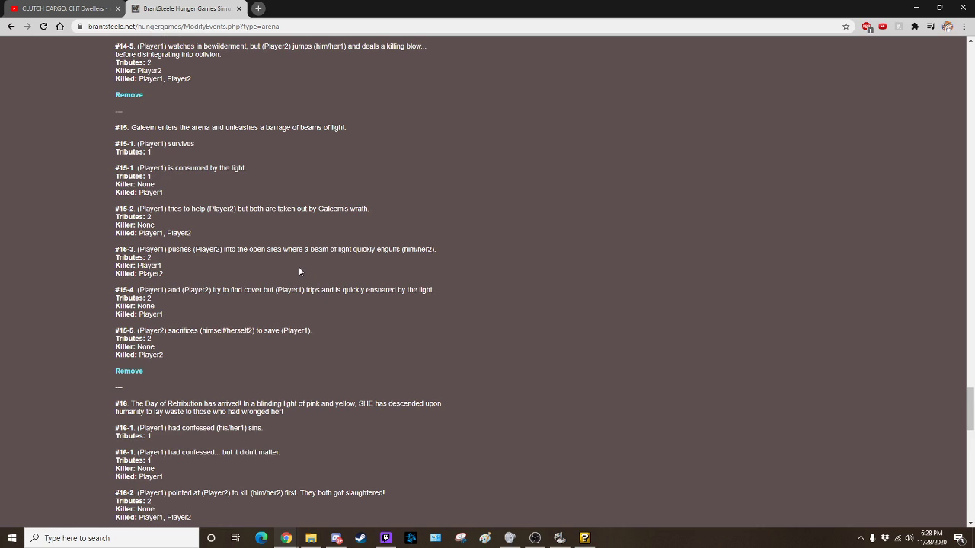
scroll(307, 265, "down", 3)
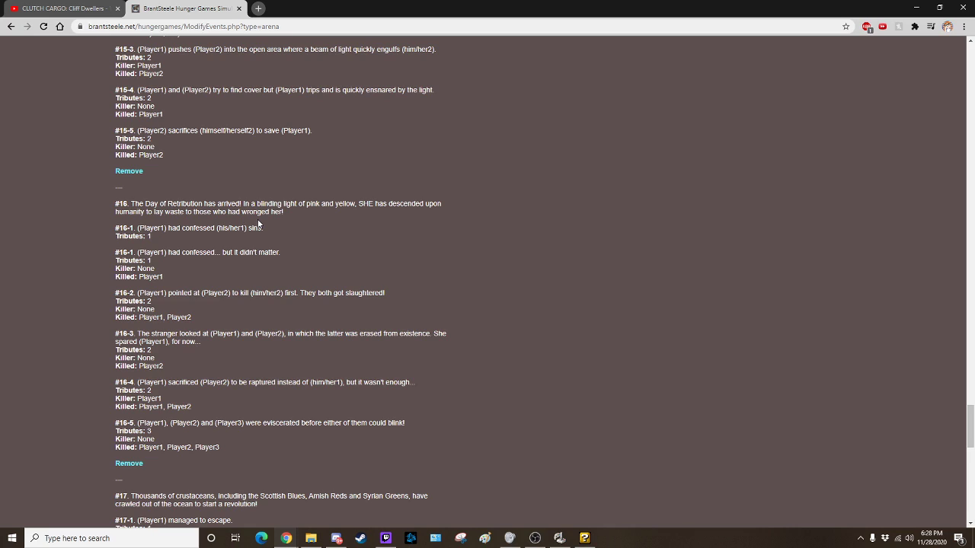
scroll(259, 224, "down", 3)
scroll(259, 223, "down", 2)
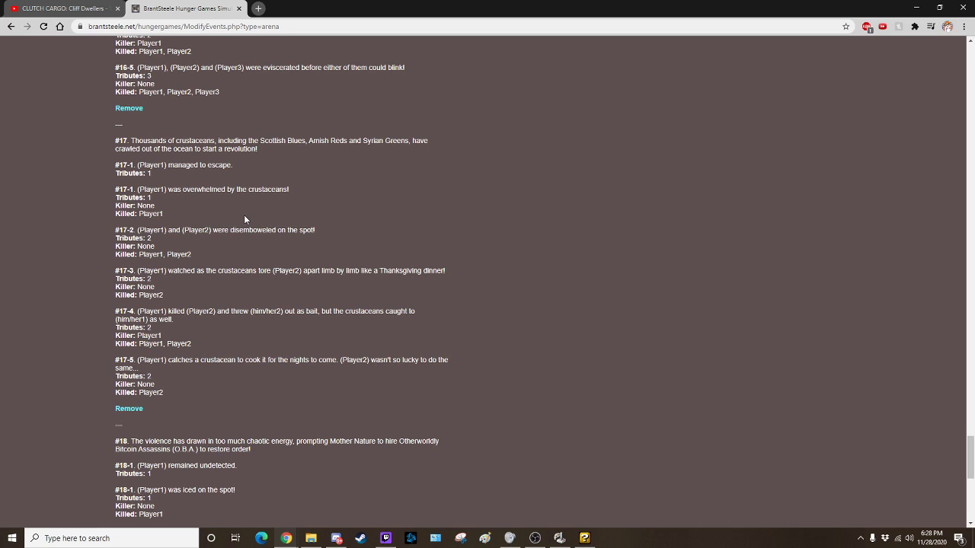
scroll(244, 220, "down", 3)
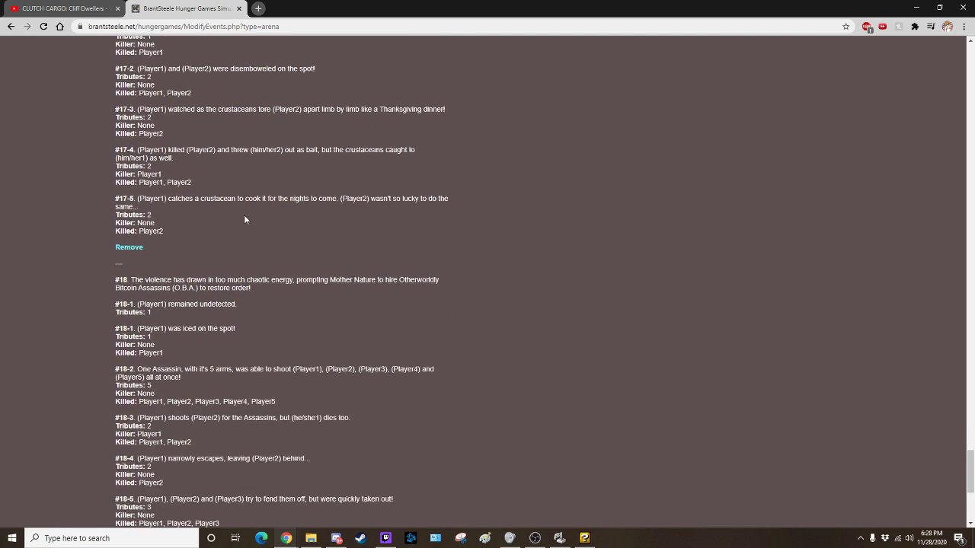
scroll(244, 219, "down", 1)
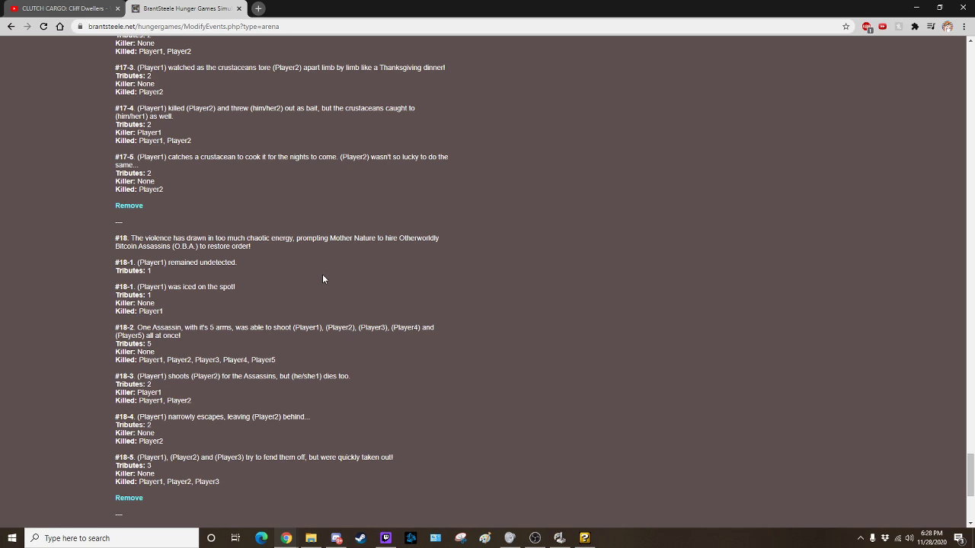
scroll(323, 277, "down", 3)
scroll(313, 305, "down", 2)
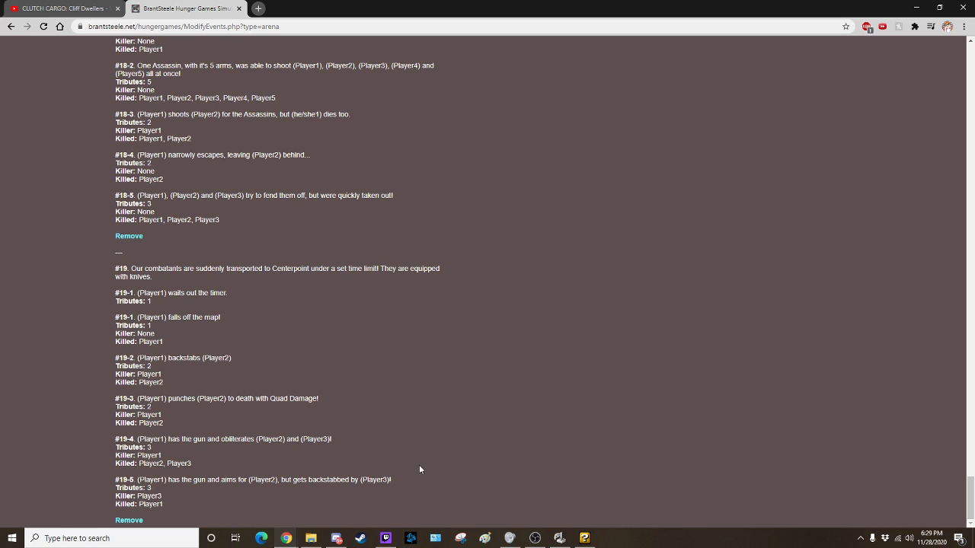
scroll(419, 470, "up", 8)
scroll(419, 457, "up", 8)
scroll(419, 457, "up", 8)
scroll(417, 305, "up", 8)
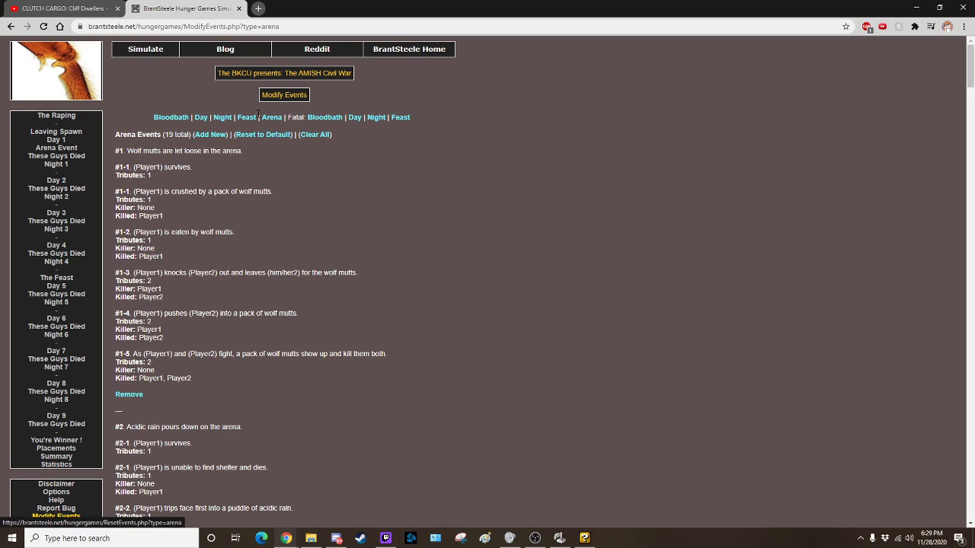
Step: Open the 54-entry Fatal: Bloodbath events list from the Modify Events navigation
left_click(325, 117)
scroll(377, 265, "down", 10)
scroll(385, 304, "down", 10)
scroll(388, 342, "down", 8)
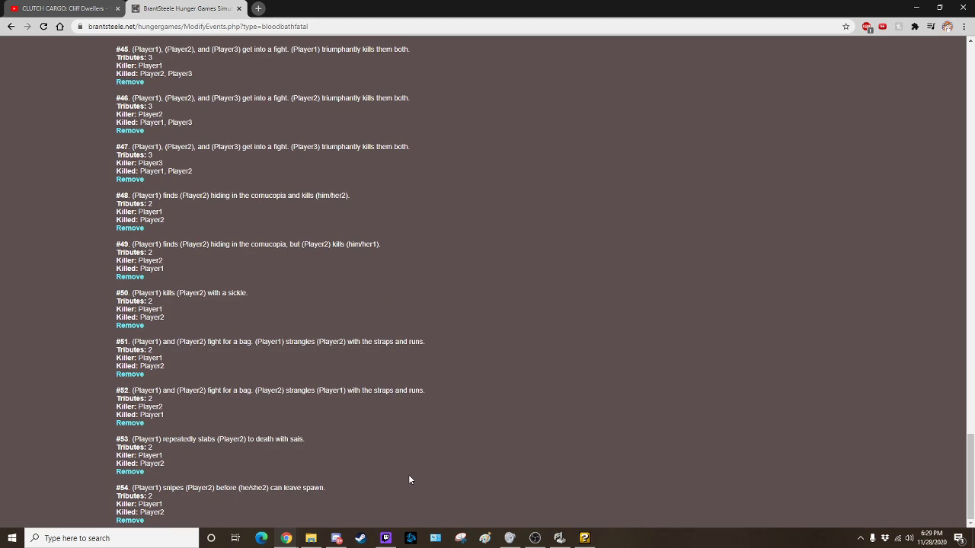
scroll(408, 474, "up", 3)
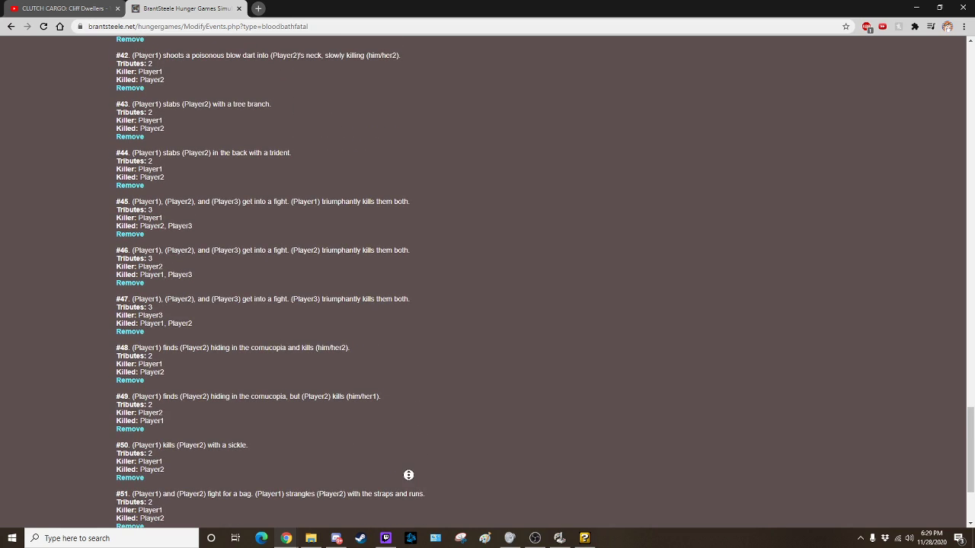
scroll(408, 474, "up", 15)
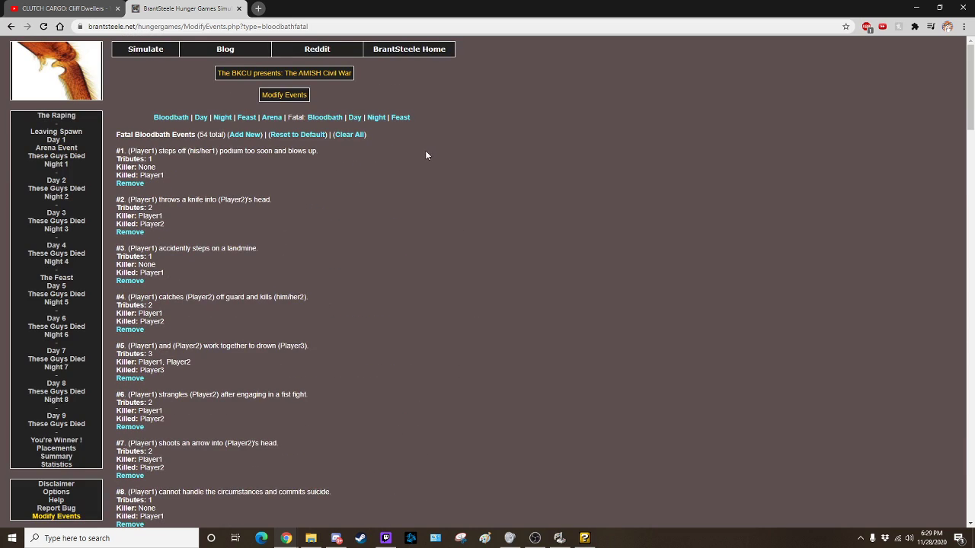
left_click(354, 117)
scroll(382, 207, "down", 2)
middle_click(387, 222)
scroll(387, 222, "down", 20)
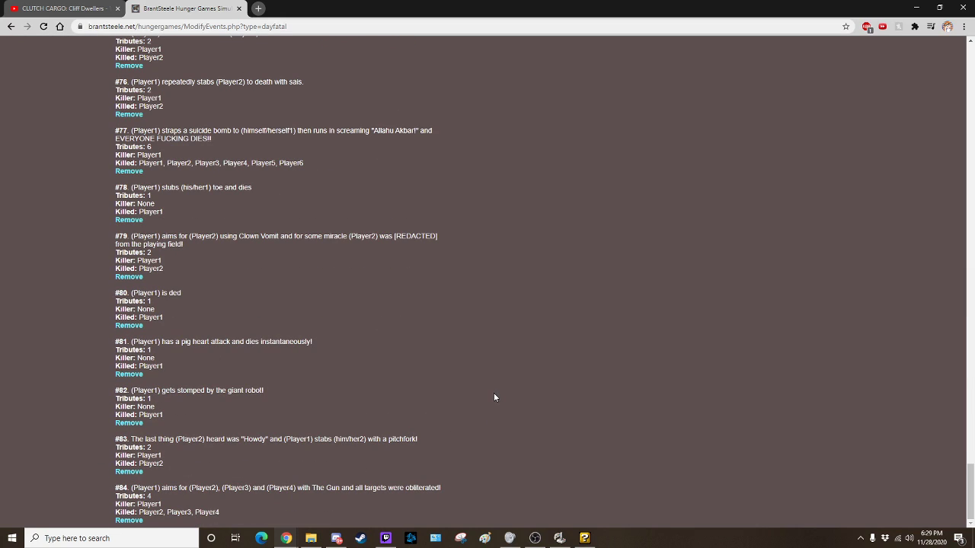
scroll(493, 387, "up", 2)
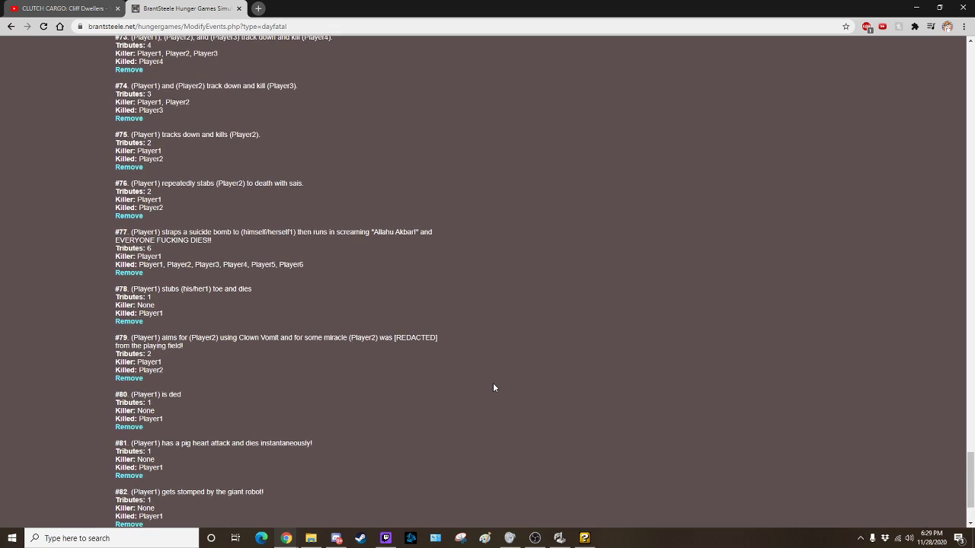
scroll(493, 387, "up", 2)
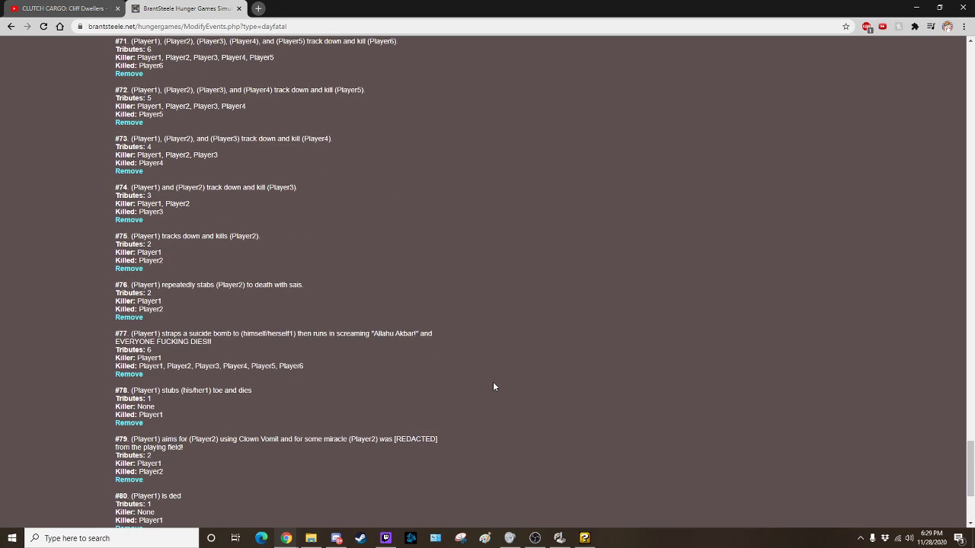
scroll(230, 259, "down", 2)
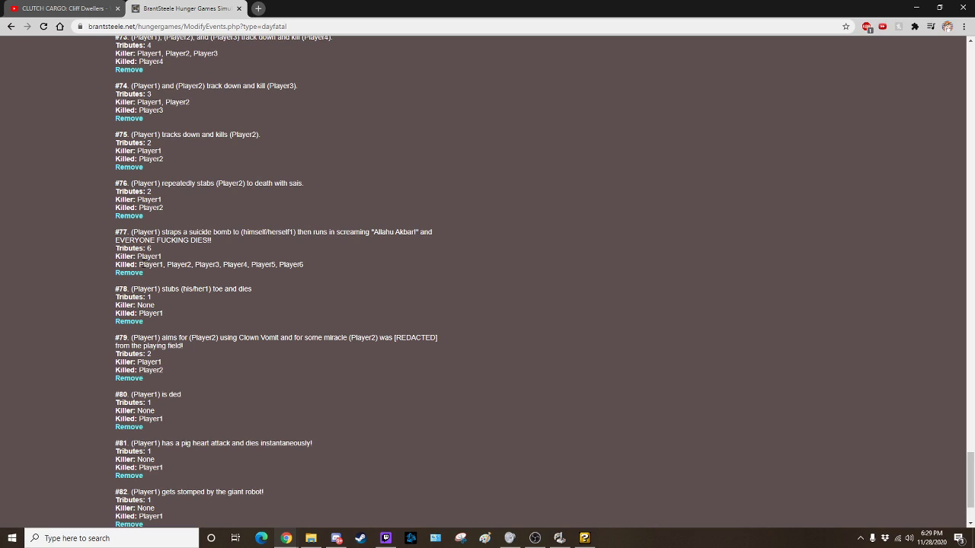
mouse_move(139, 264)
left_mouse_down()
mouse_move(329, 274)
mouse_move(303, 265)
left_mouse_up()
scroll(394, 320, "down", 1)
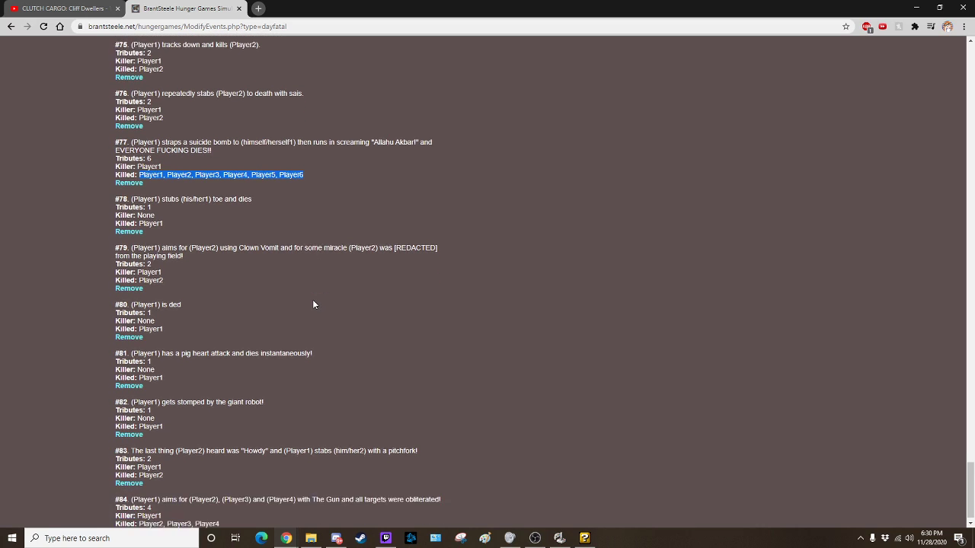
scroll(314, 298, "down", 1)
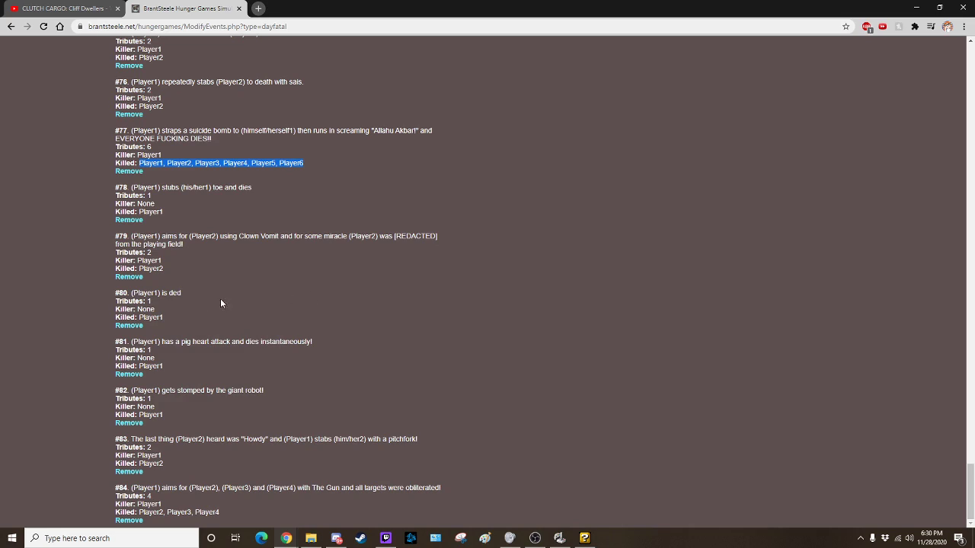
left_click(324, 346)
middle_click(435, 419)
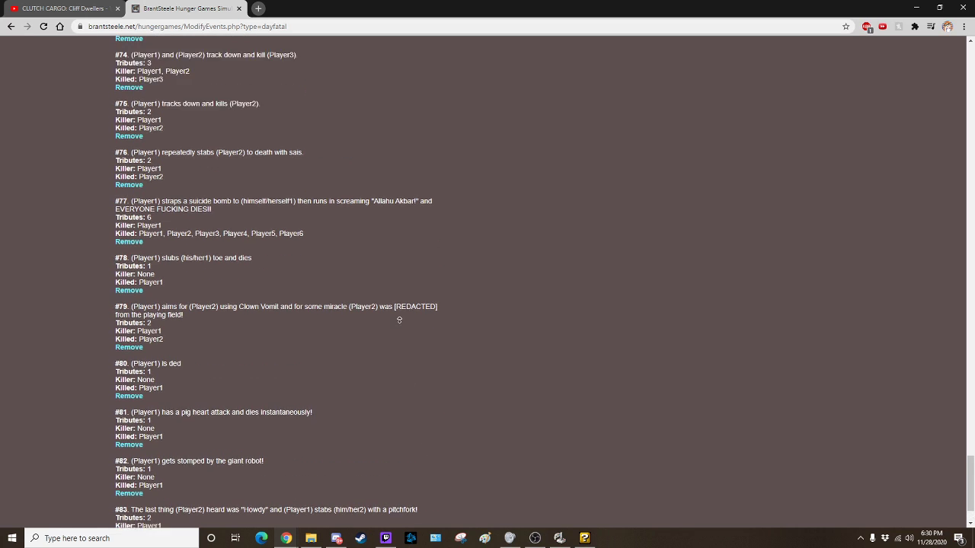
middle_click(381, 233)
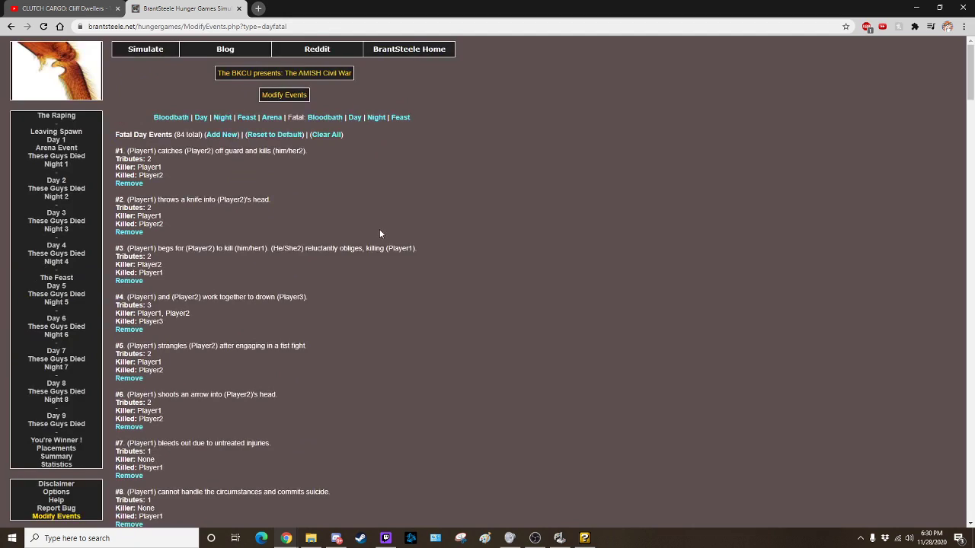
Step: Review all 87 fatal Night events, then autoscroll back to the top
left_click(376, 118)
scroll(414, 354, "down", 1)
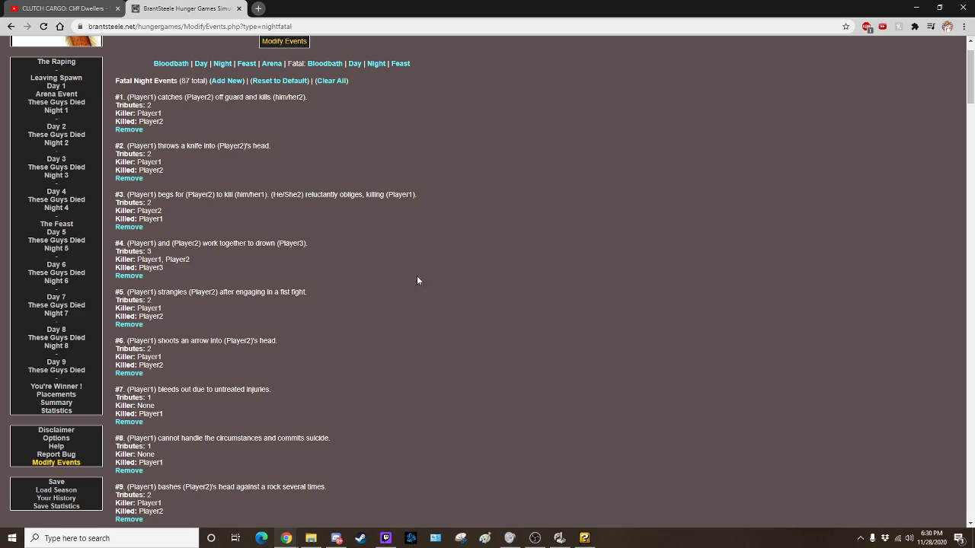
scroll(389, 211, "down", 20)
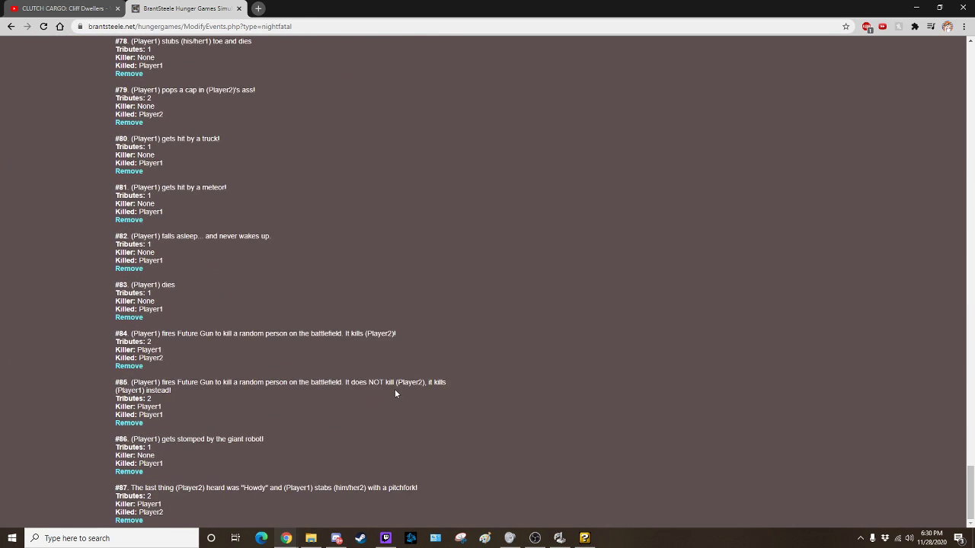
scroll(399, 376, "up", 3)
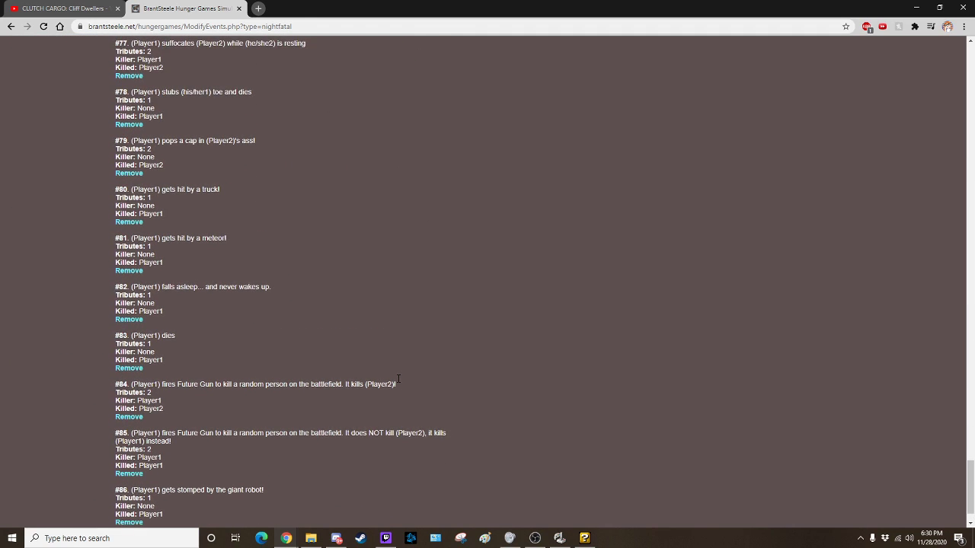
scroll(400, 377, "up", 2)
scroll(398, 373, "up", 3)
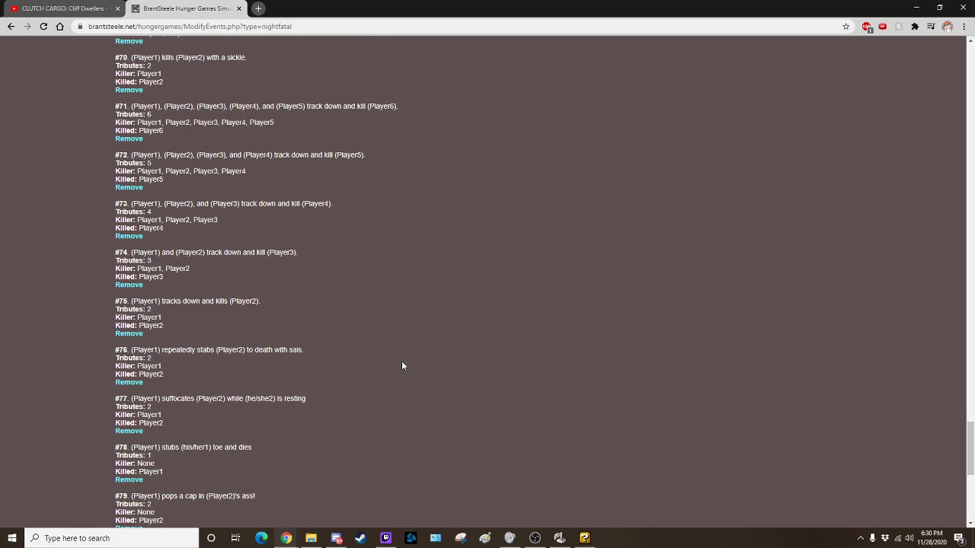
scroll(404, 364, "down", 2)
scroll(403, 364, "down", 1)
scroll(403, 364, "down", 1)
scroll(403, 364, "down", 1)
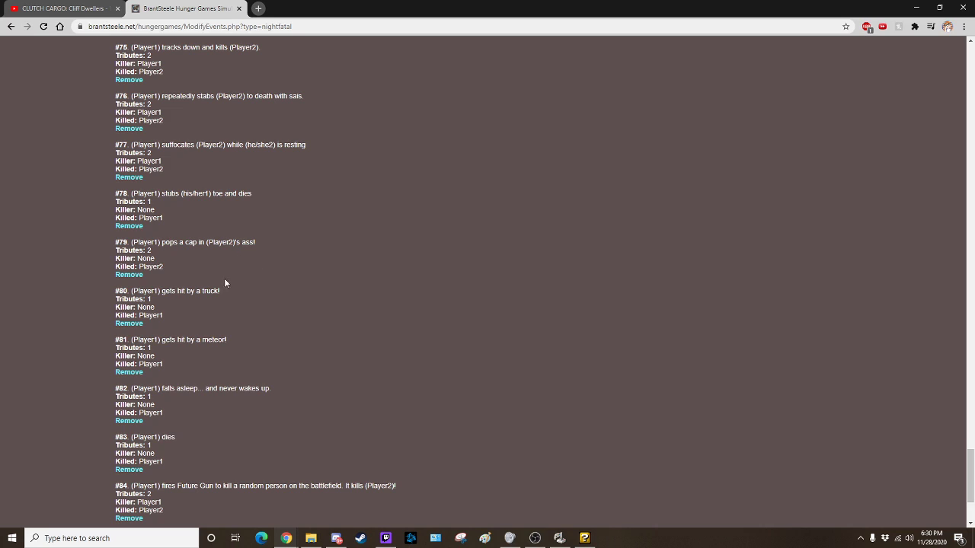
scroll(204, 304, "down", 2)
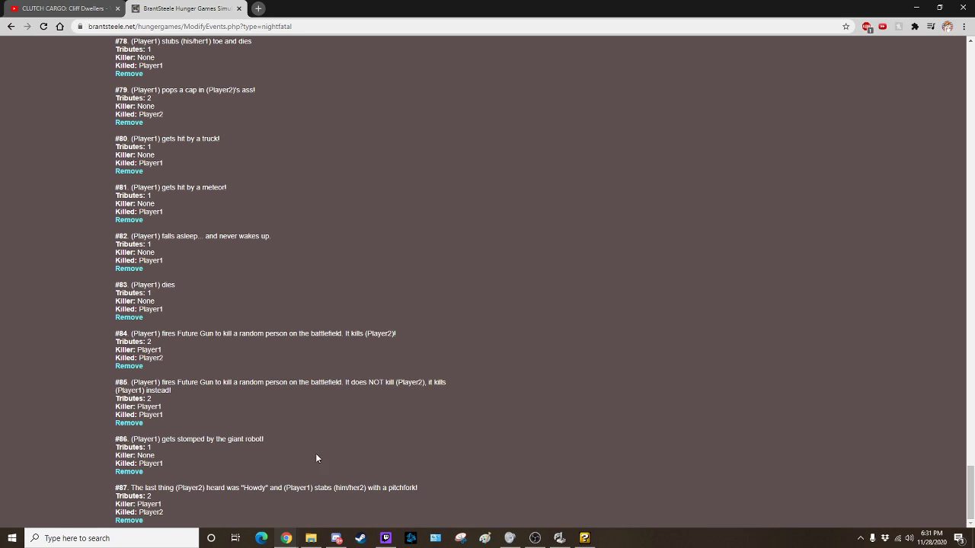
middle_click(432, 469)
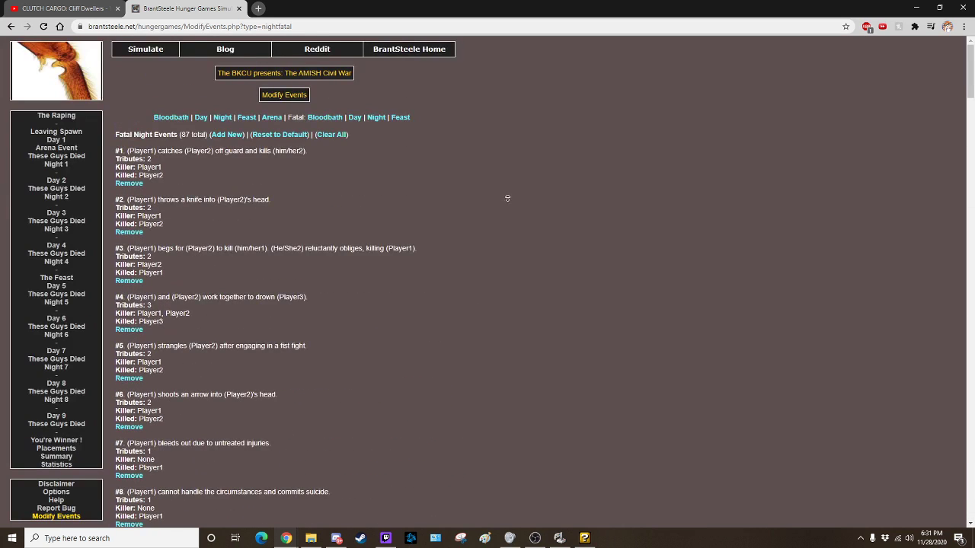
Step: Switch to the 61-entry fatal Feast events list and scroll through it
left_click(401, 117)
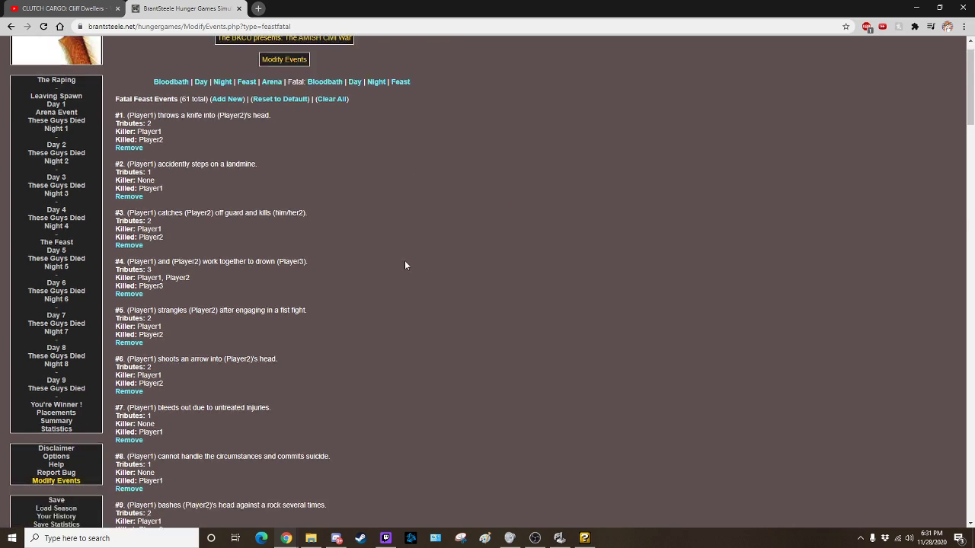
scroll(404, 261, "down", 15)
scroll(366, 335, "down", 6)
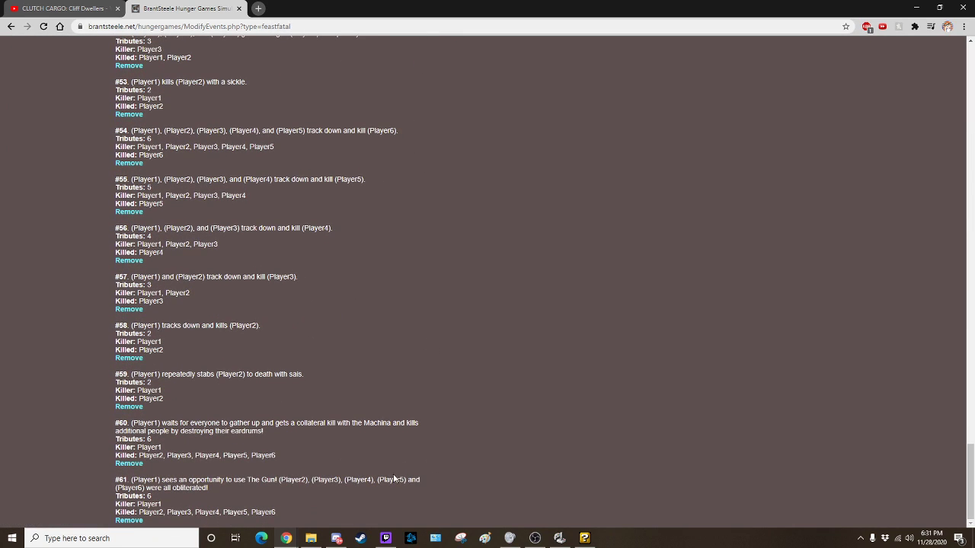
scroll(355, 253, "up", 1)
scroll(335, 250, "down", 1)
scroll(426, 473, "up", 5)
scroll(425, 471, "up", 5)
scroll(424, 471, "up", 5)
scroll(408, 484, "up", 5)
scroll(401, 494, "up", 5)
scroll(406, 494, "up", 5)
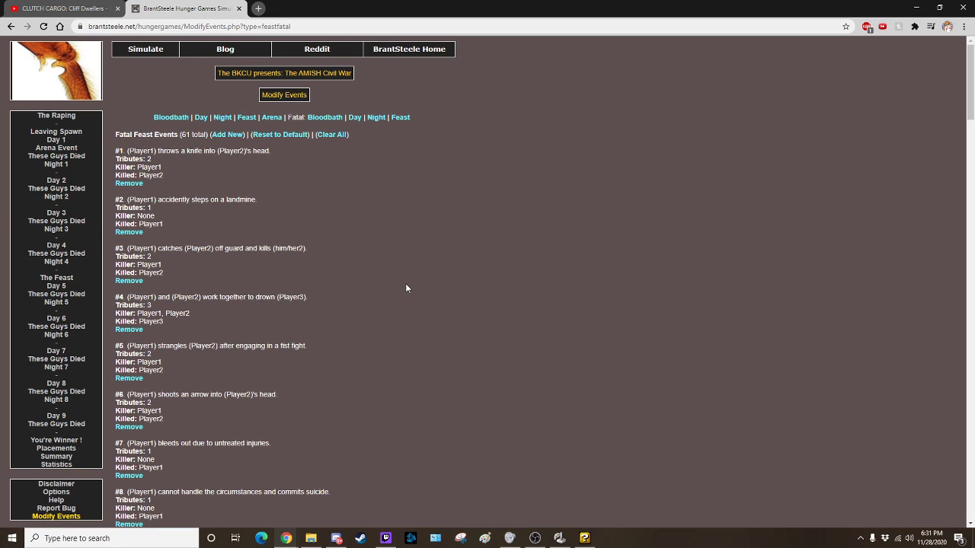
scroll(384, 288, "down", 3)
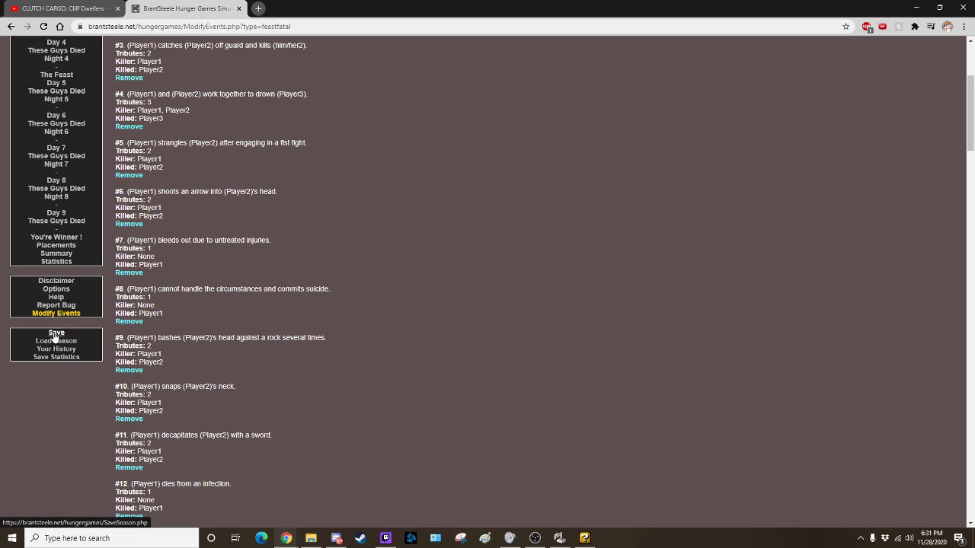
Step: Save the season for its share code and copy the season URL
left_click(55, 334)
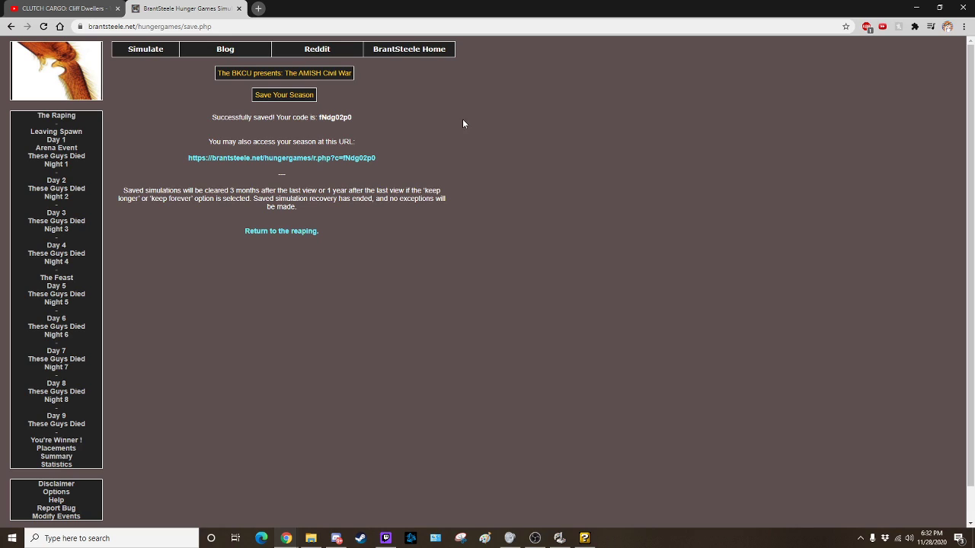
right_click(283, 157)
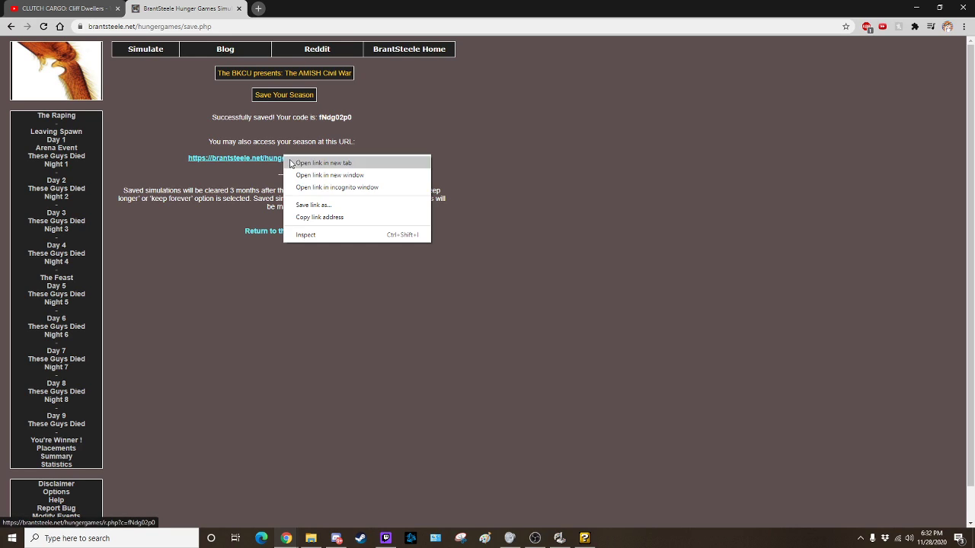
left_click(320, 217)
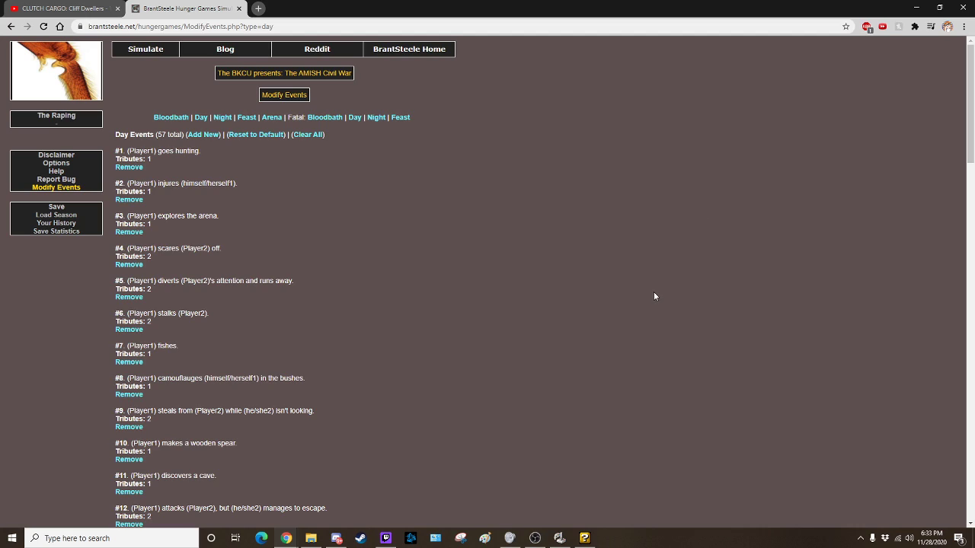
key("ctrl+f")
type("fu")
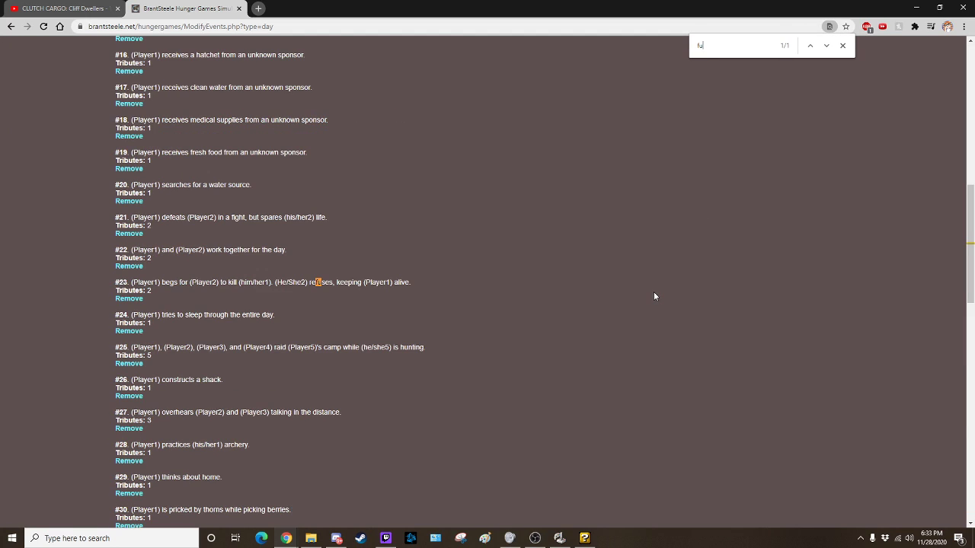
type("l")
scroll(615, 240, "up", 5)
scroll(571, 220, "up", 5)
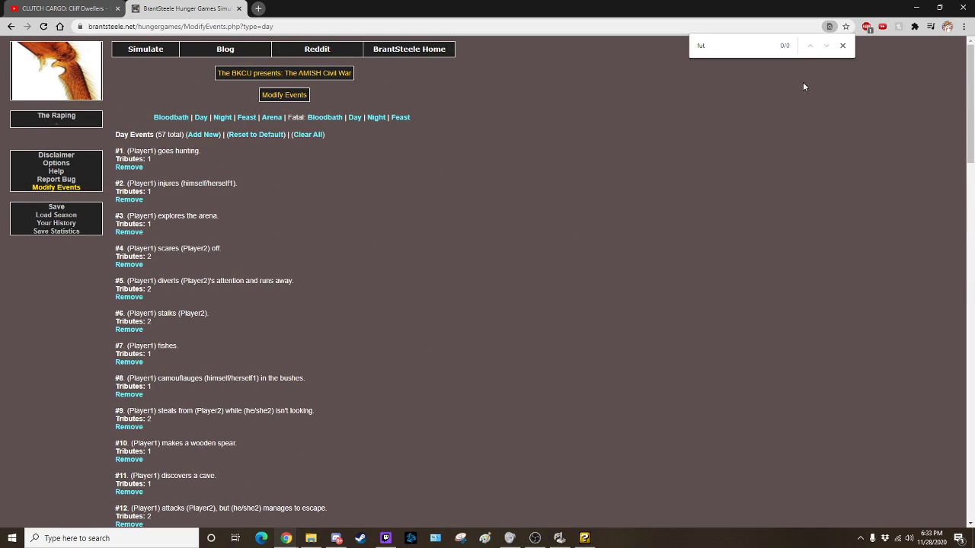
left_click(843, 45)
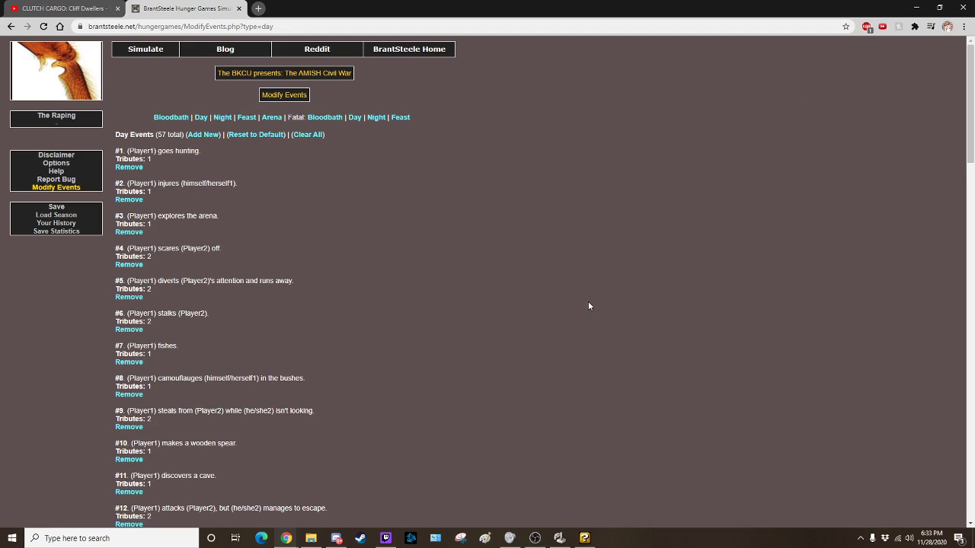